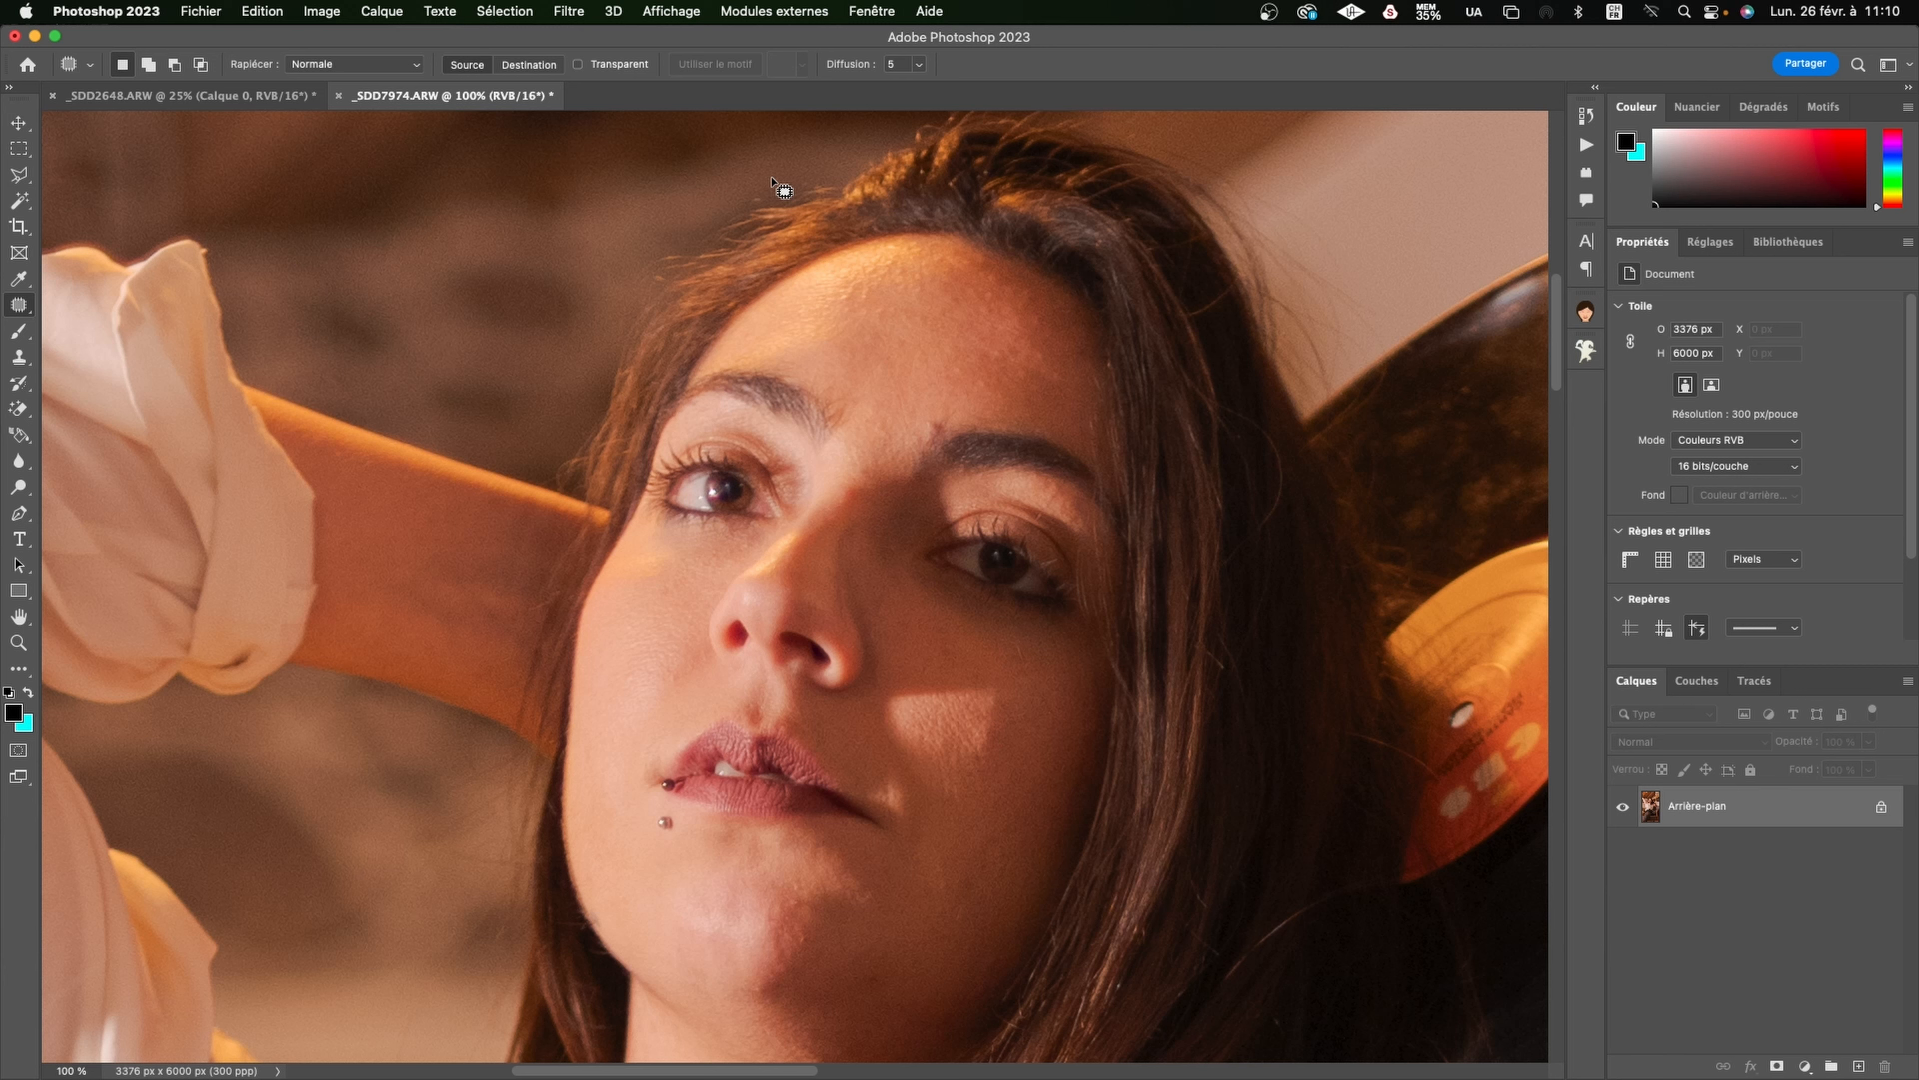
pyautogui.click(580, 12)
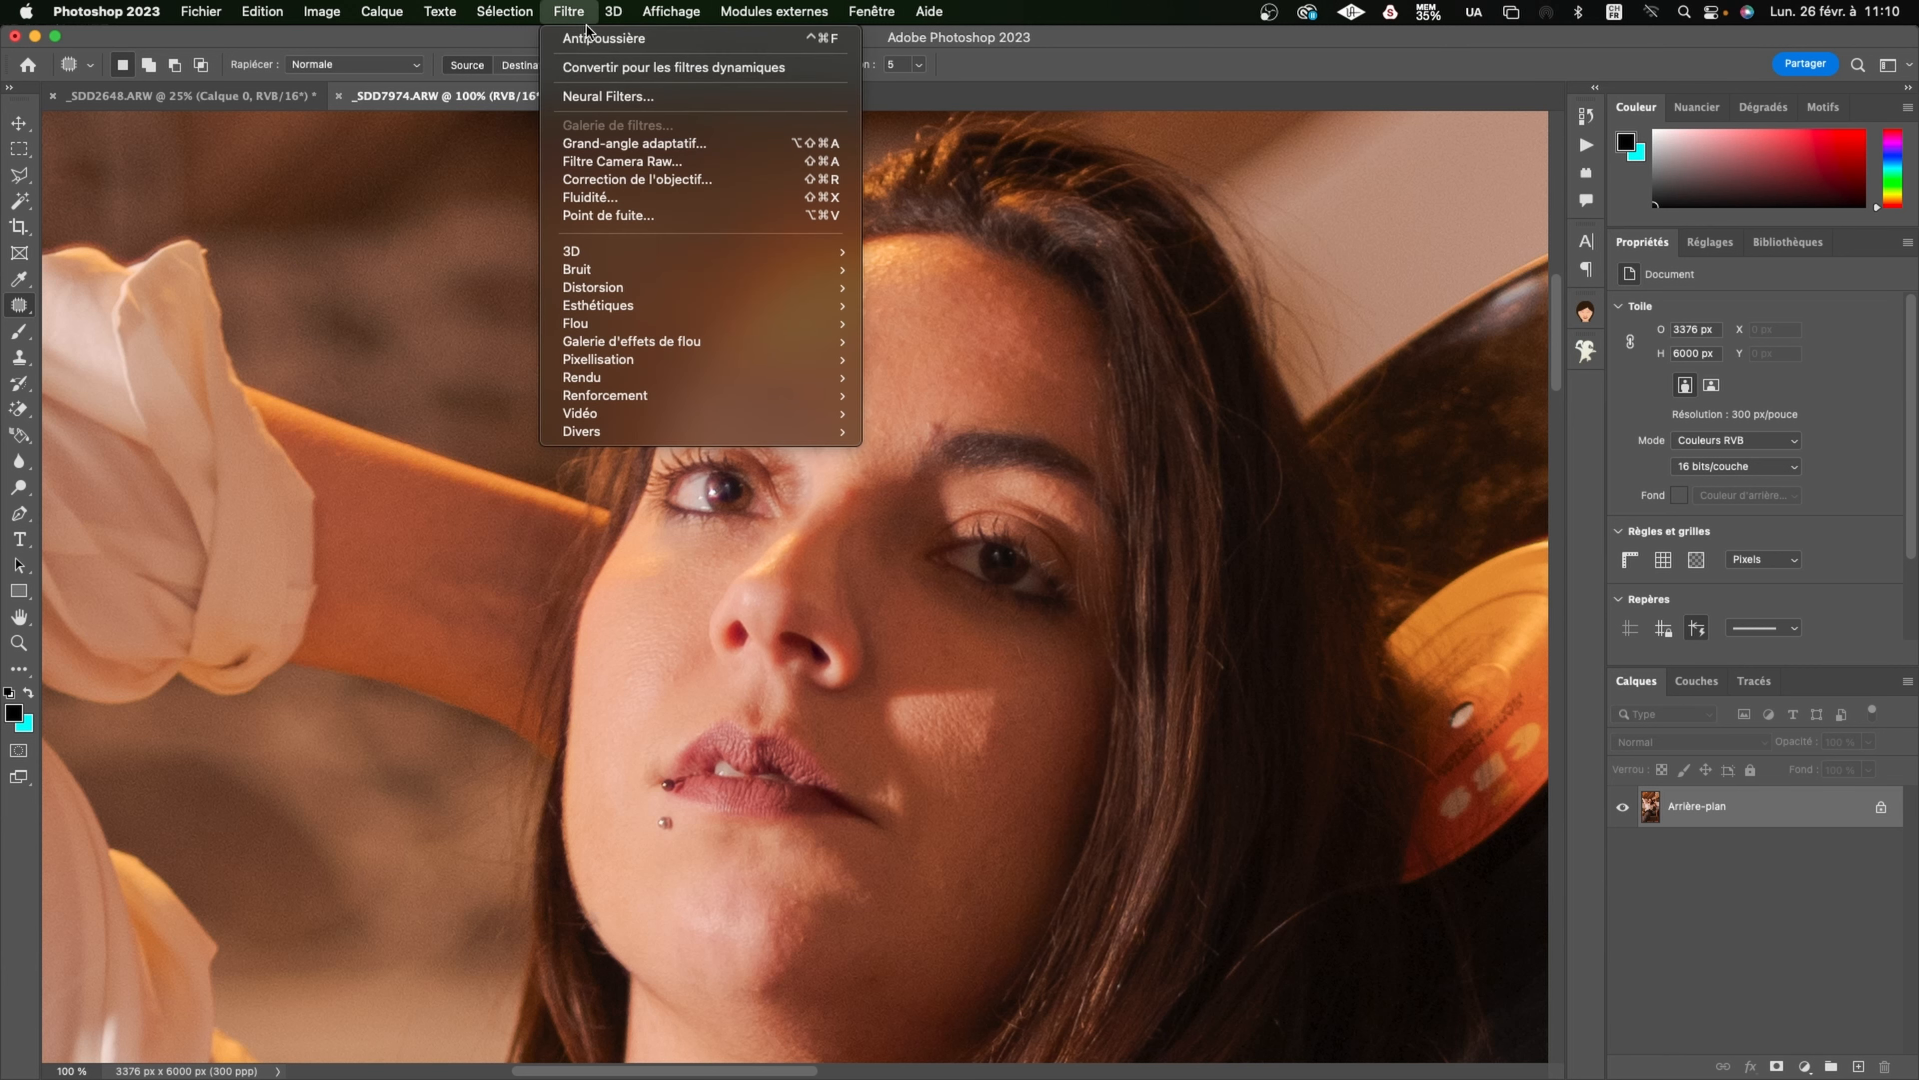
pyautogui.moveTo(698, 15)
pyautogui.moveTo(586, 14)
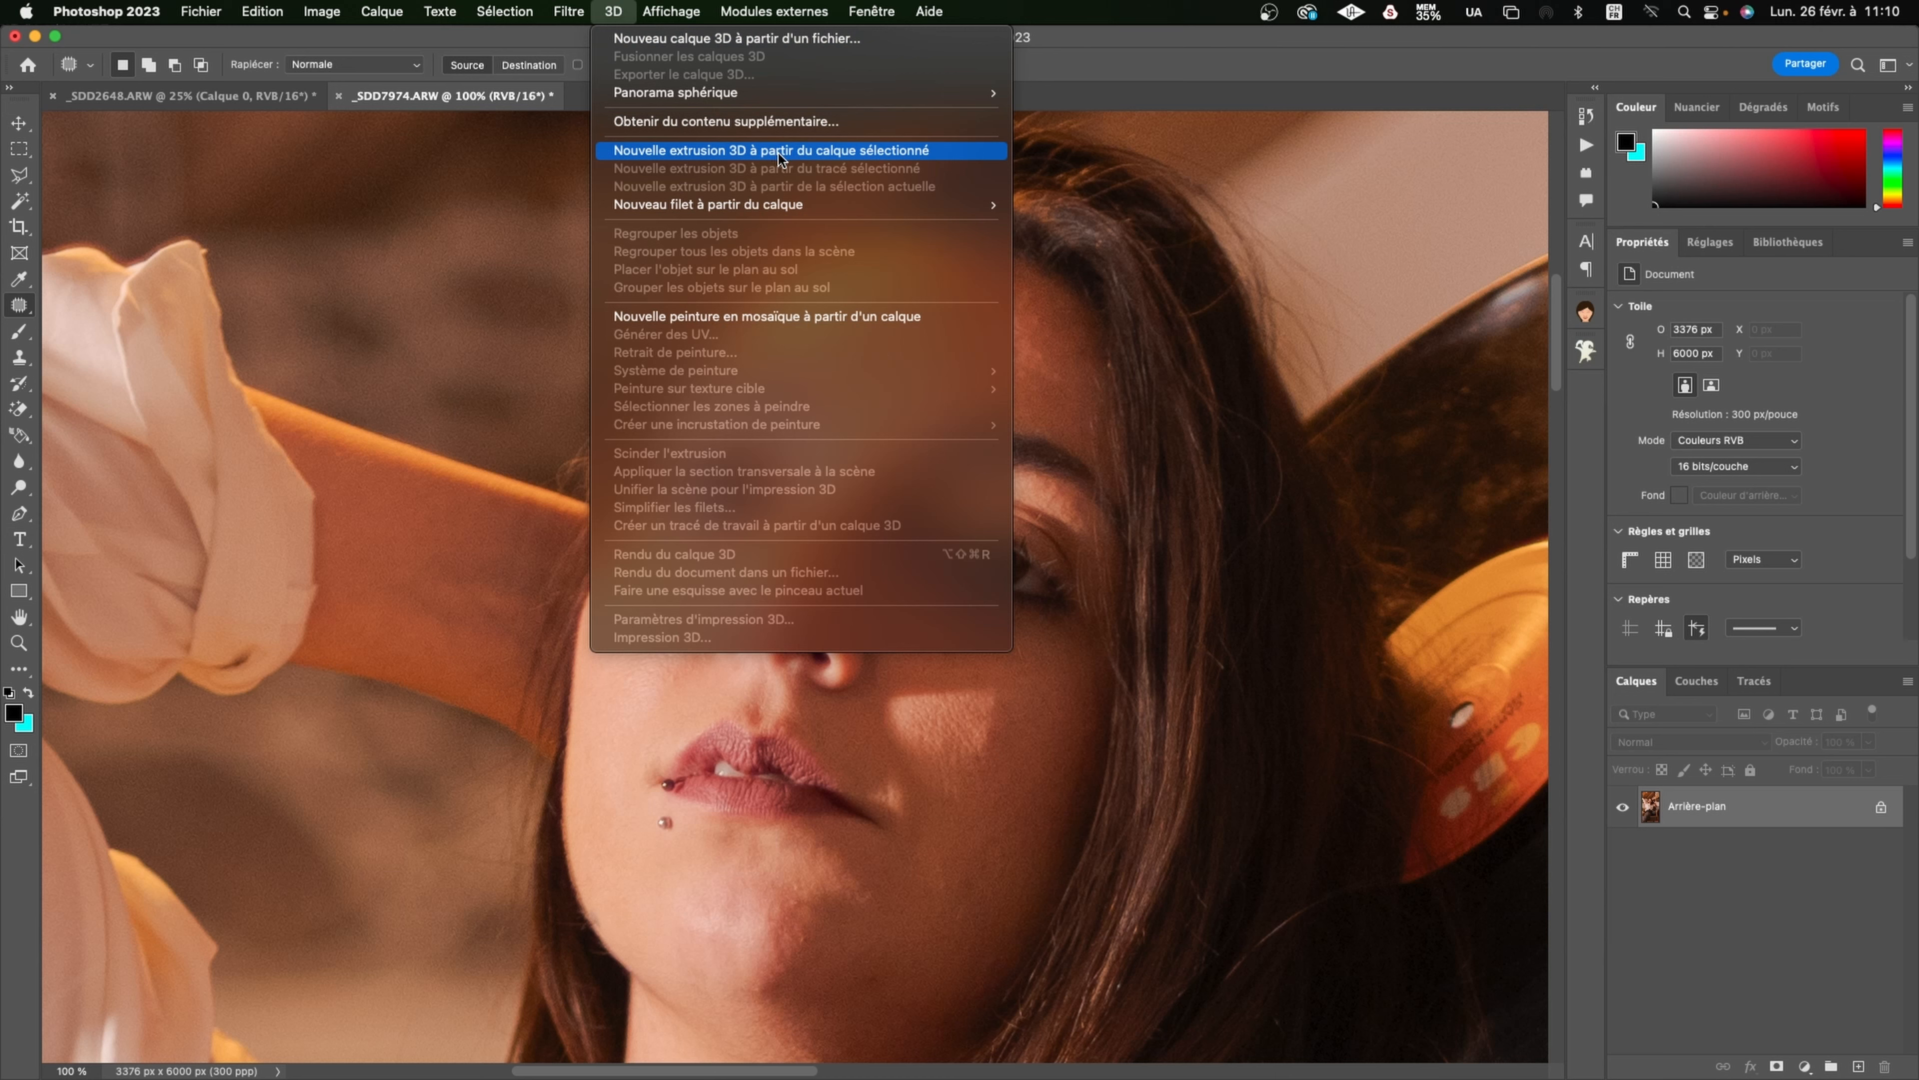
pyautogui.click(1101, 72)
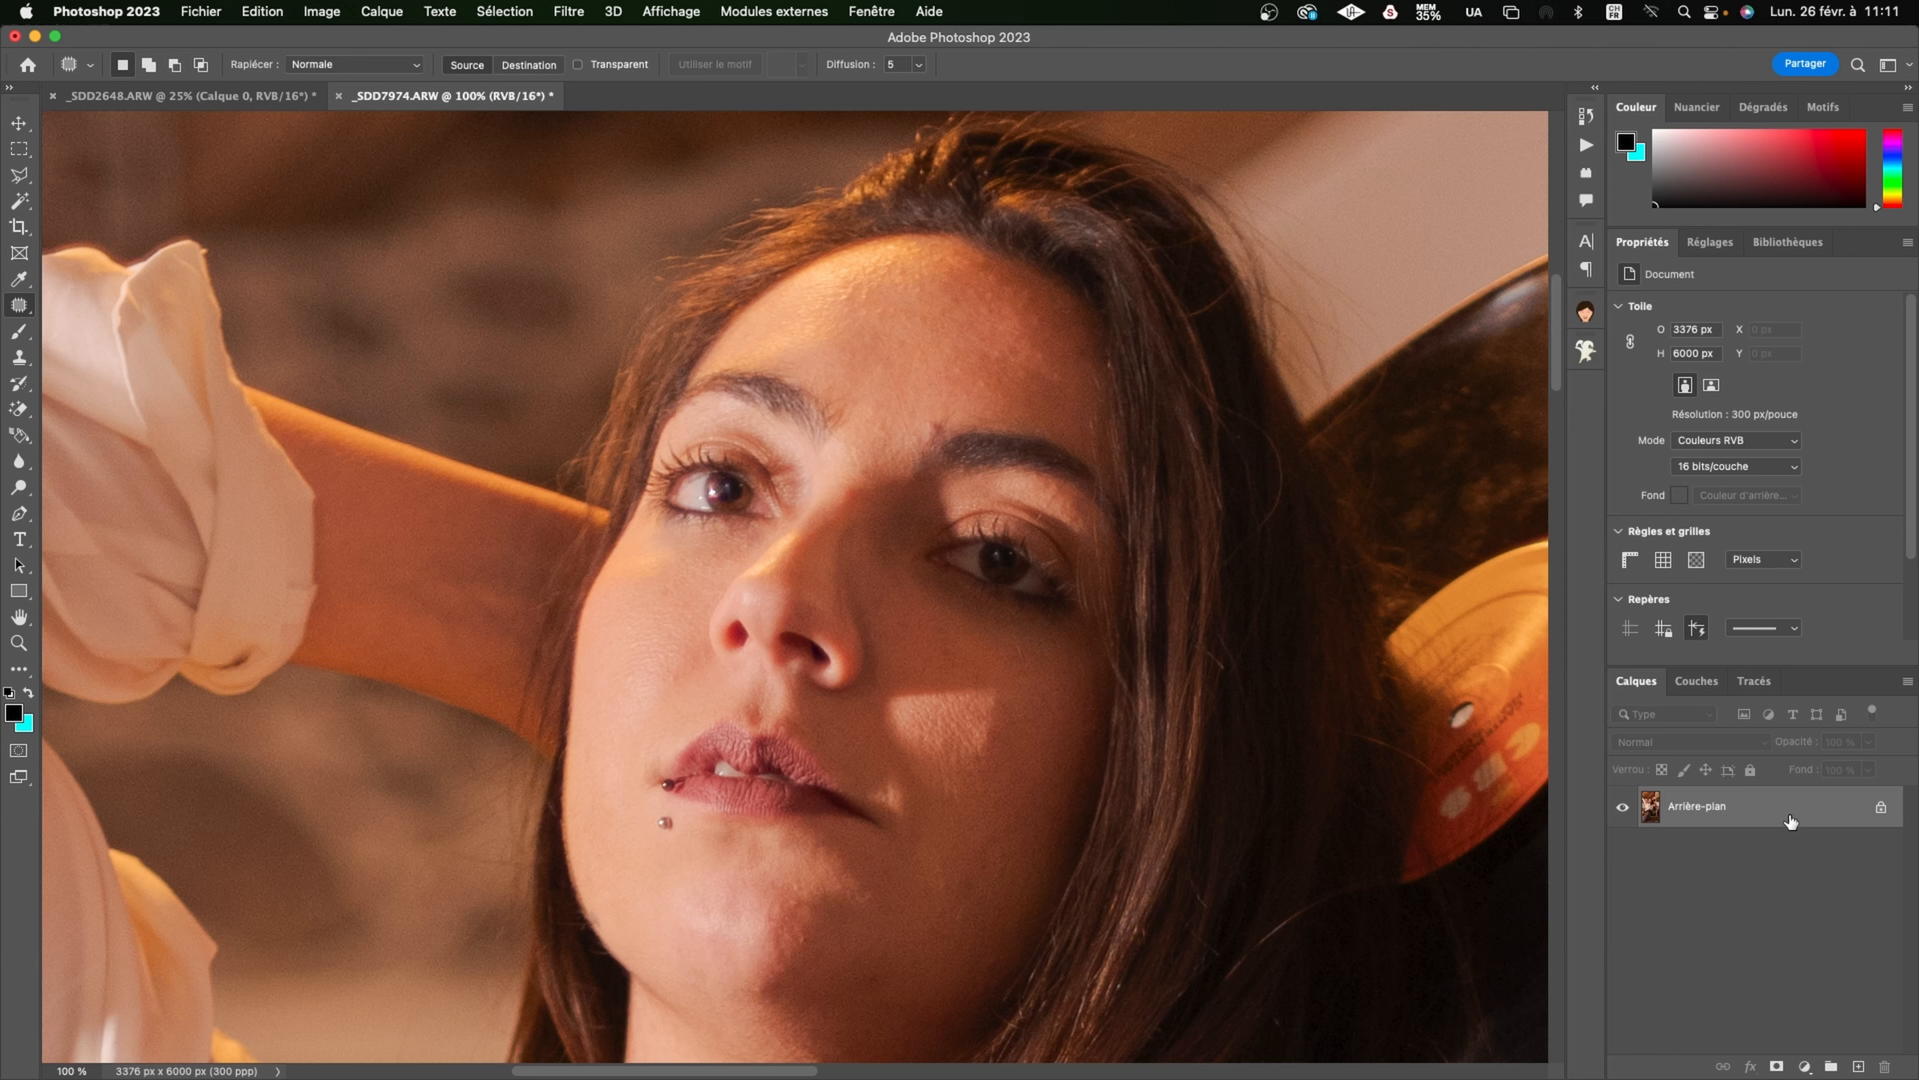
# Step: Duplicate the background layer, duplicate that copy as well, and open the Antipoussière filter on the topmost copy
pyautogui.press('super+j')
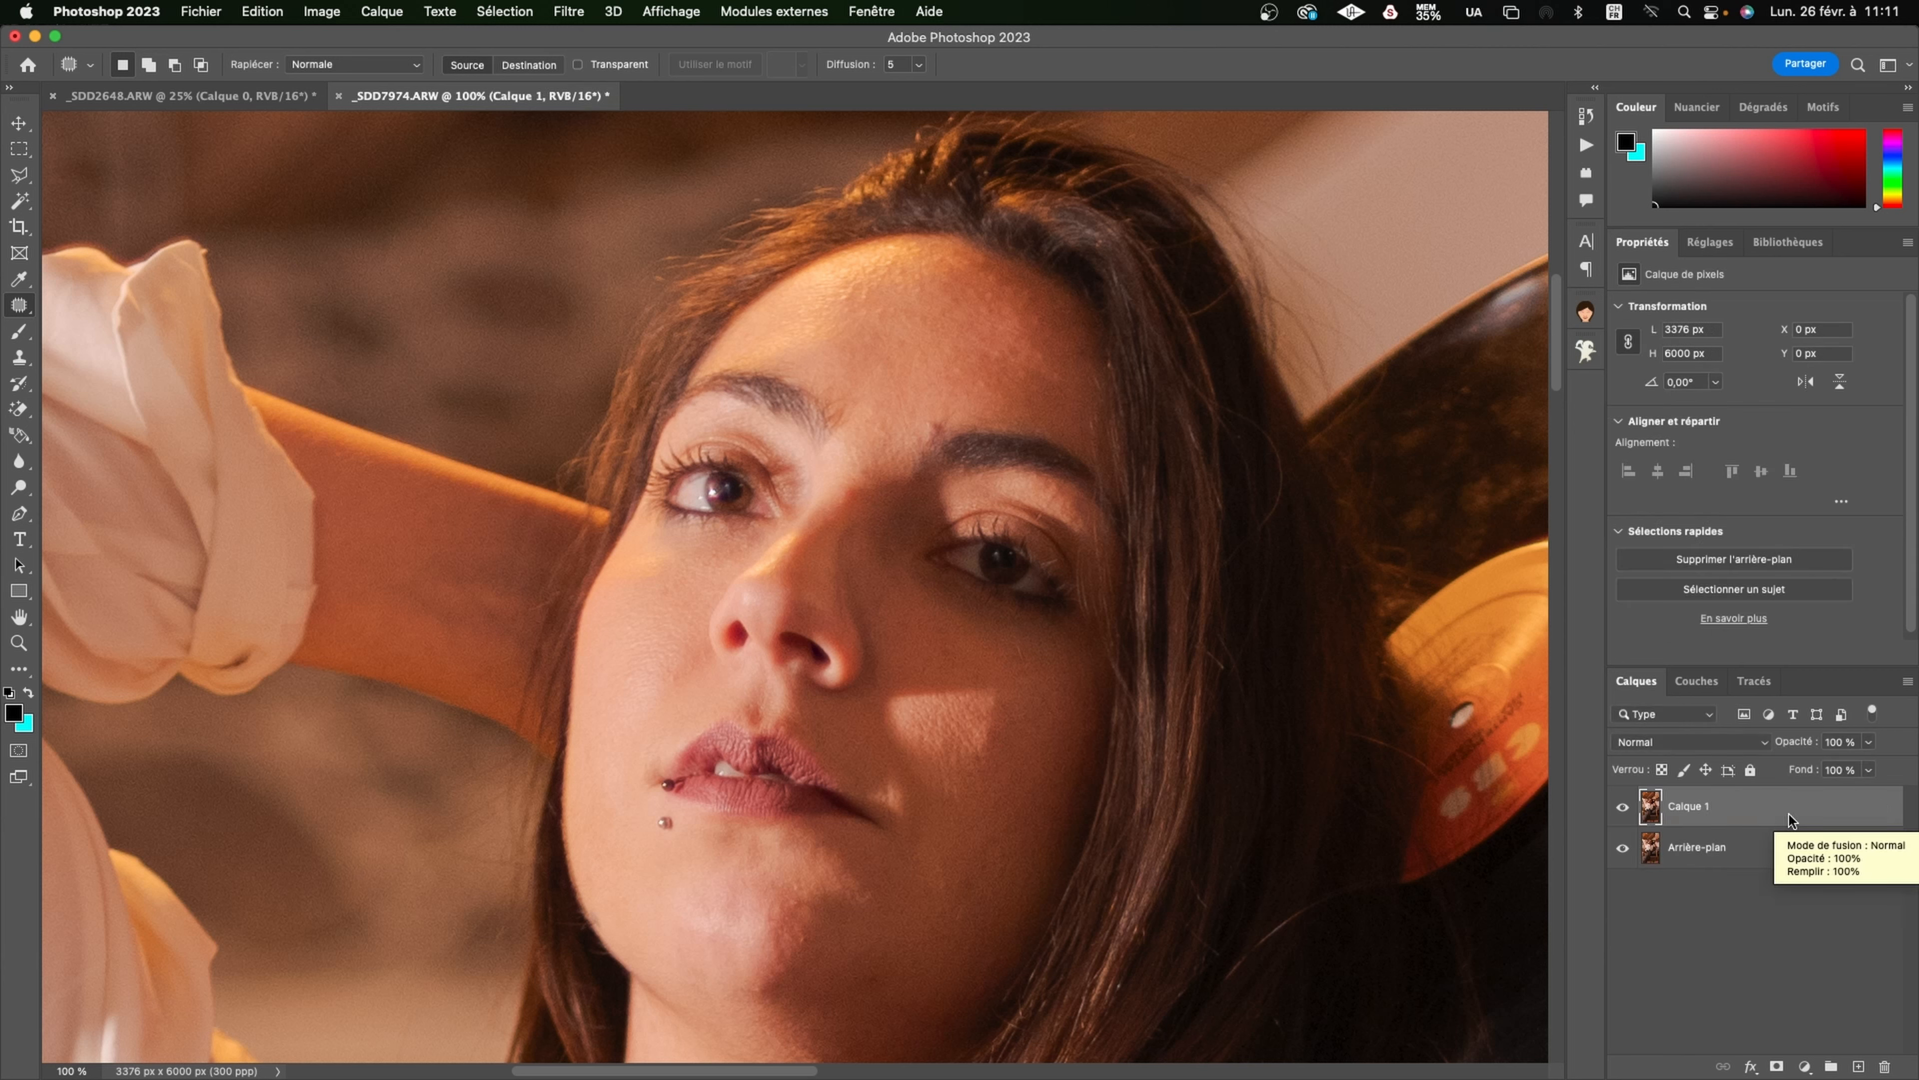
pyautogui.press('super+j')
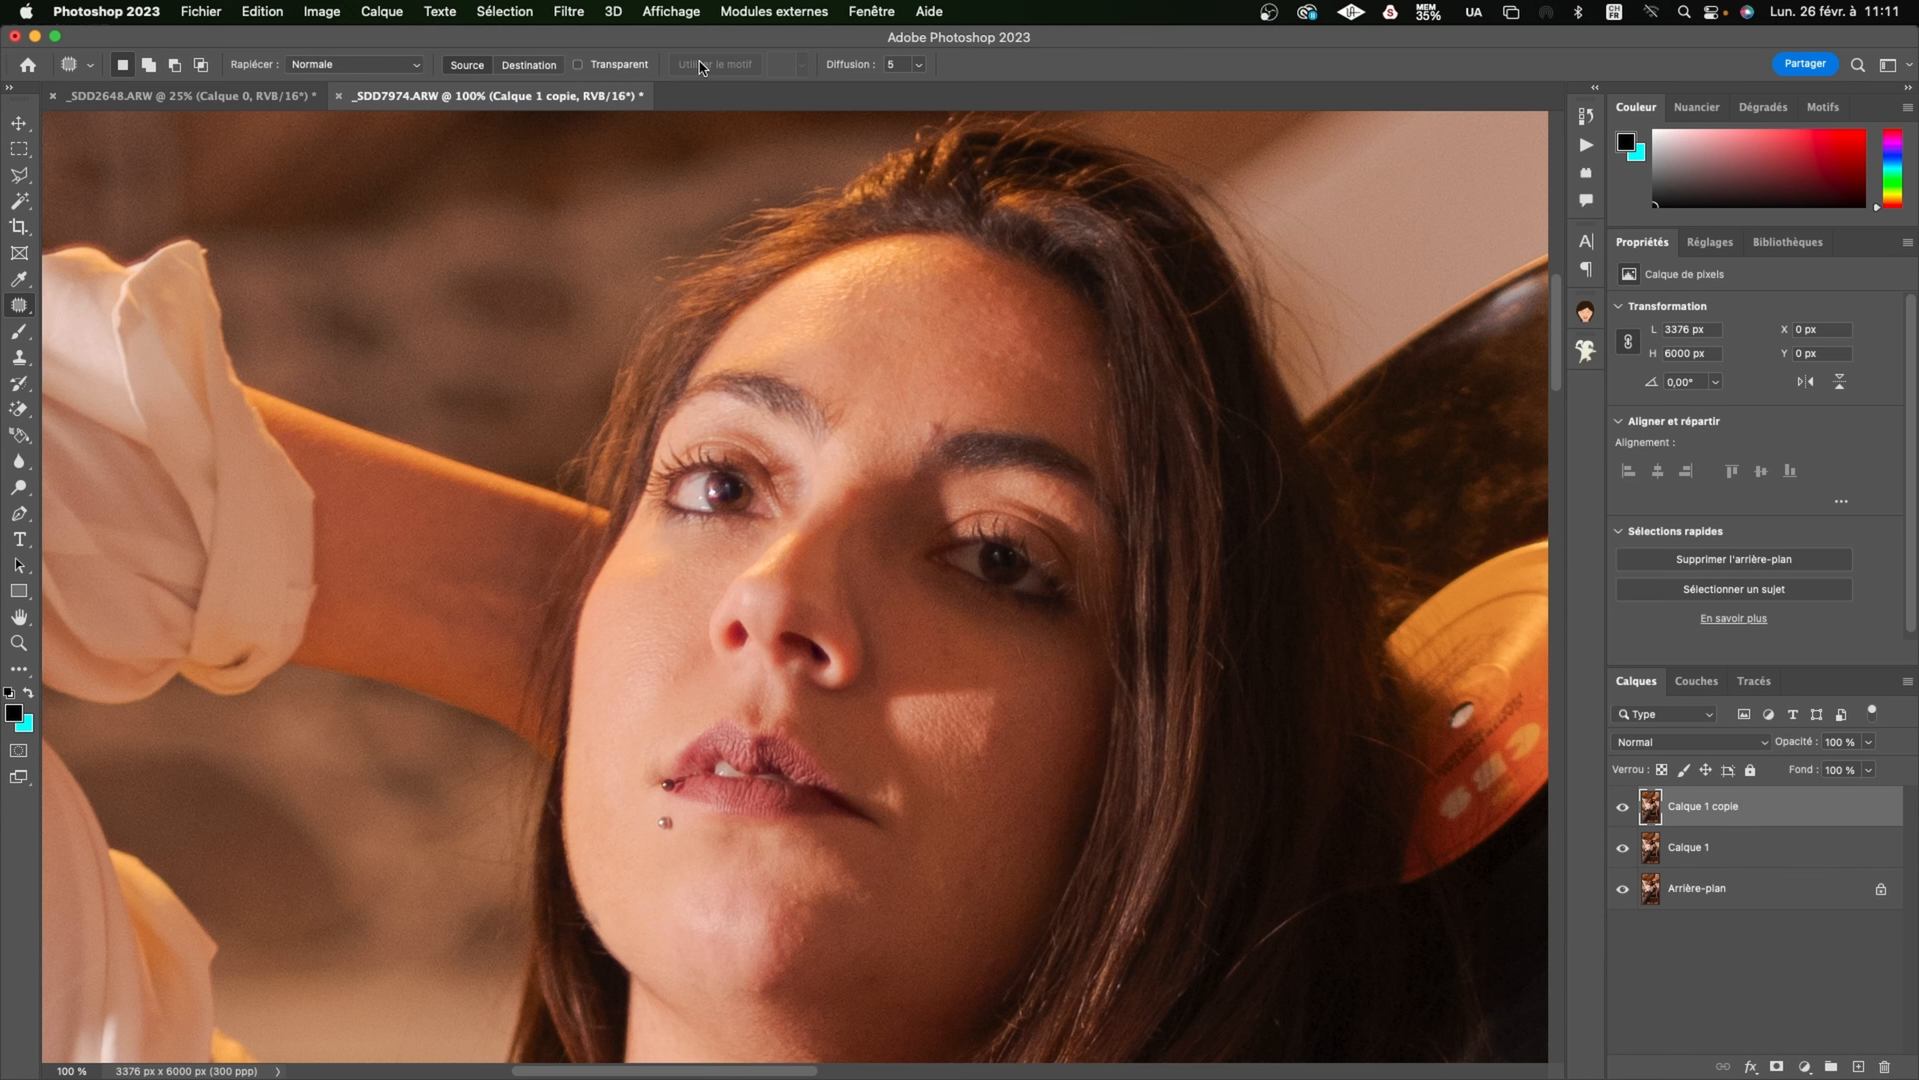
pyautogui.click(576, 12)
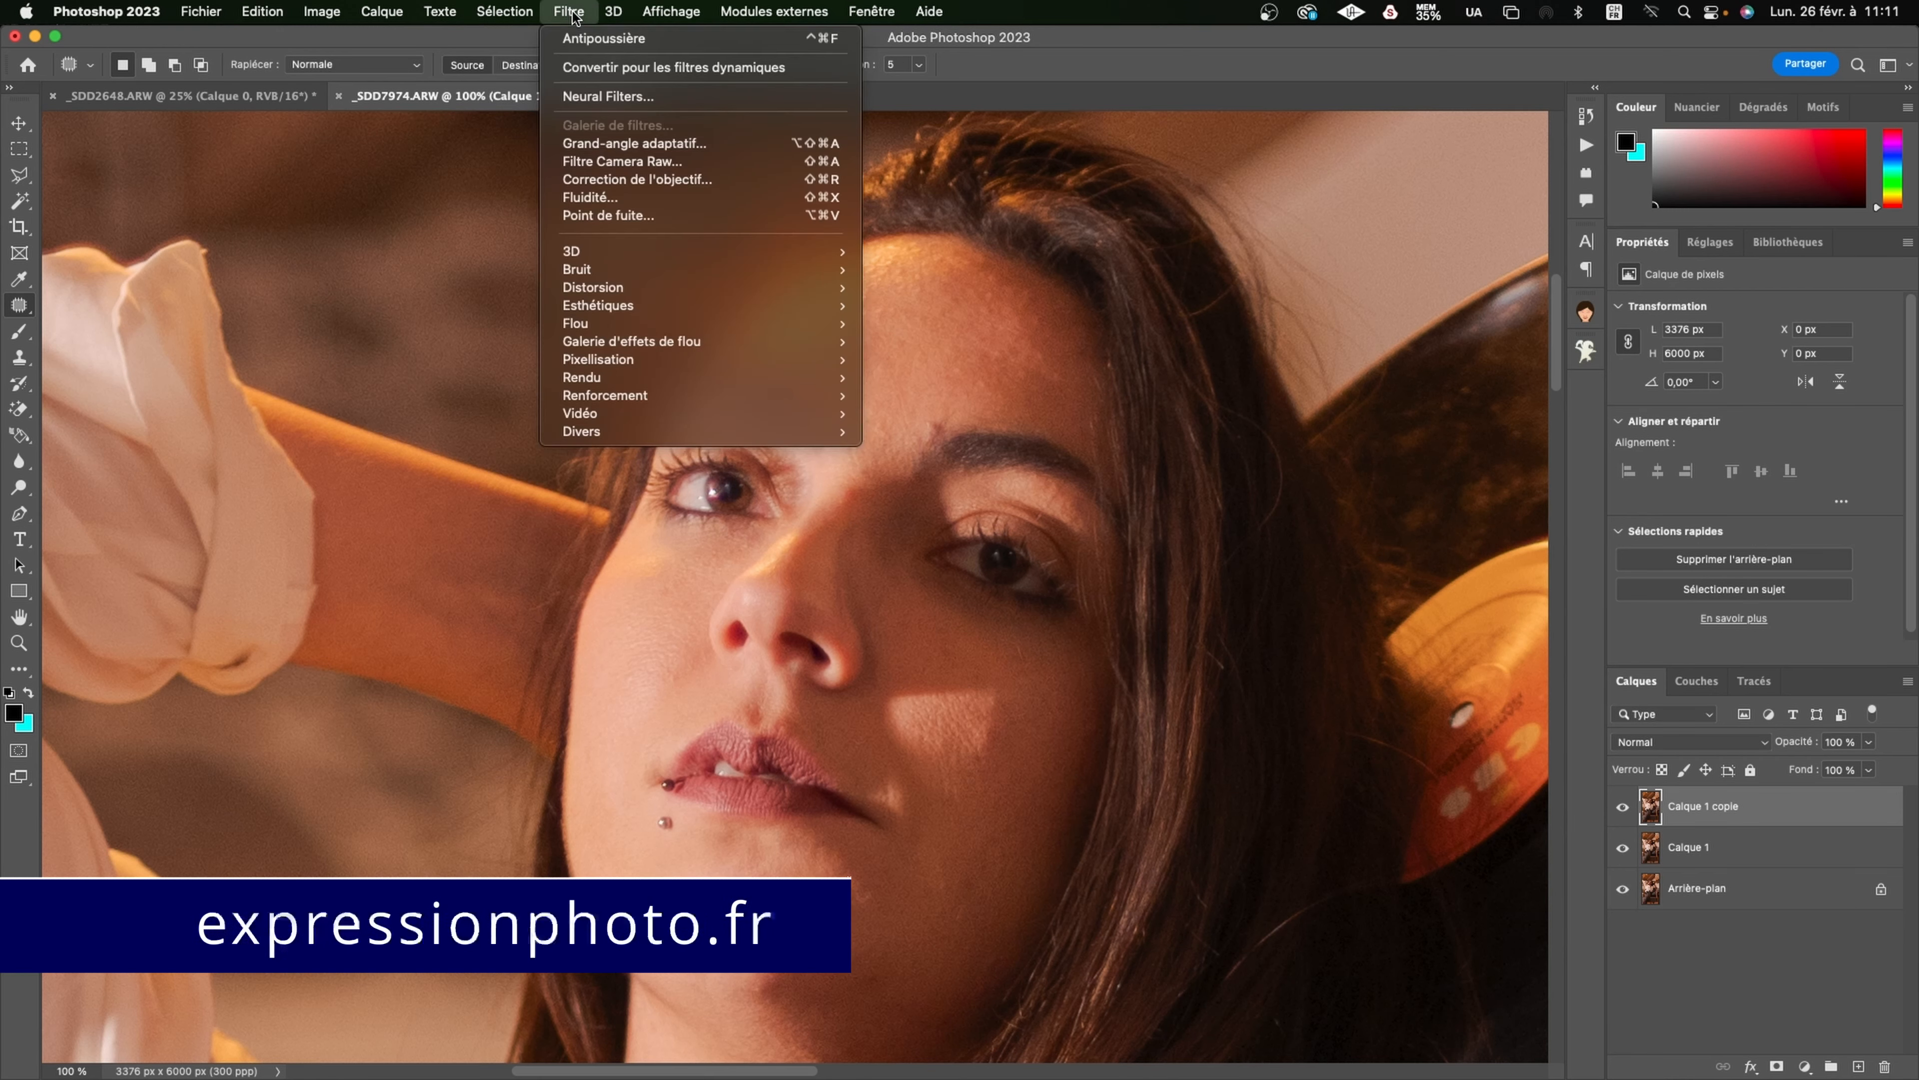
pyautogui.moveTo(737, 270)
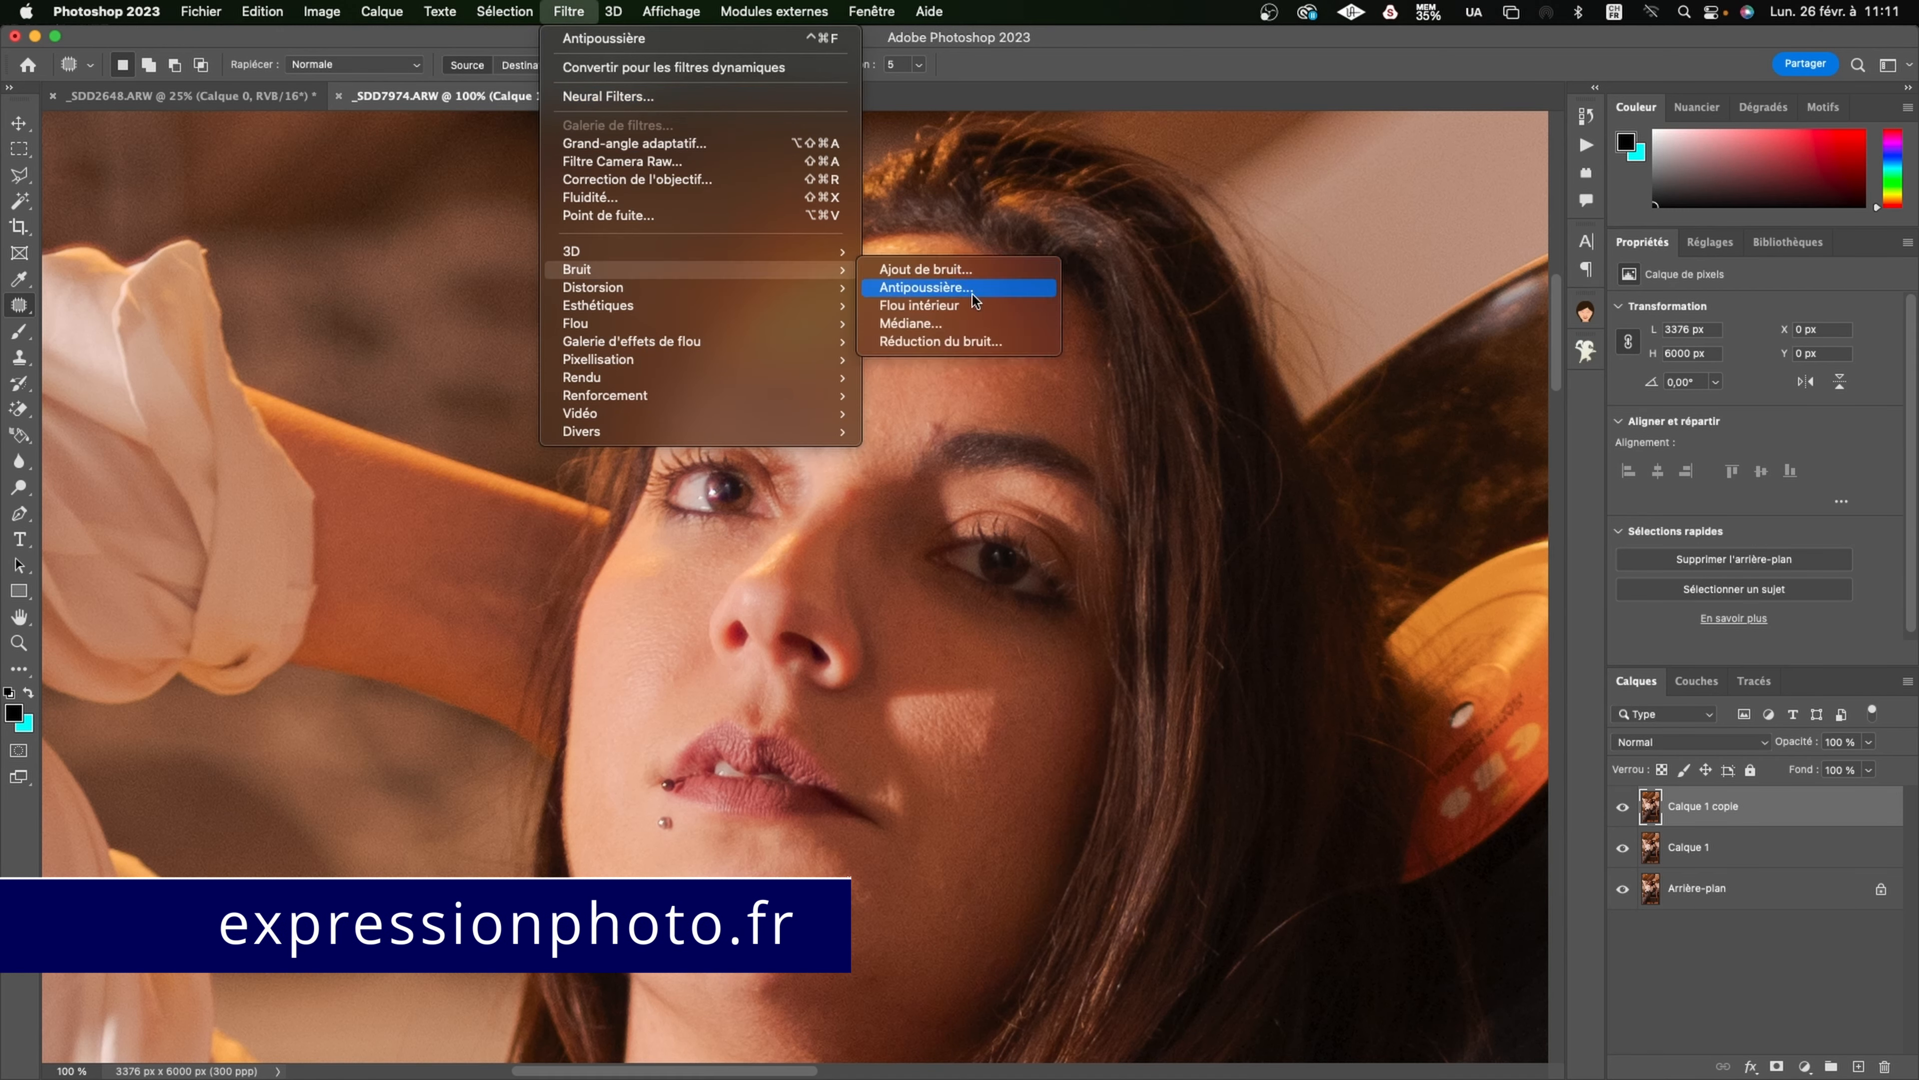
pyautogui.click(985, 290)
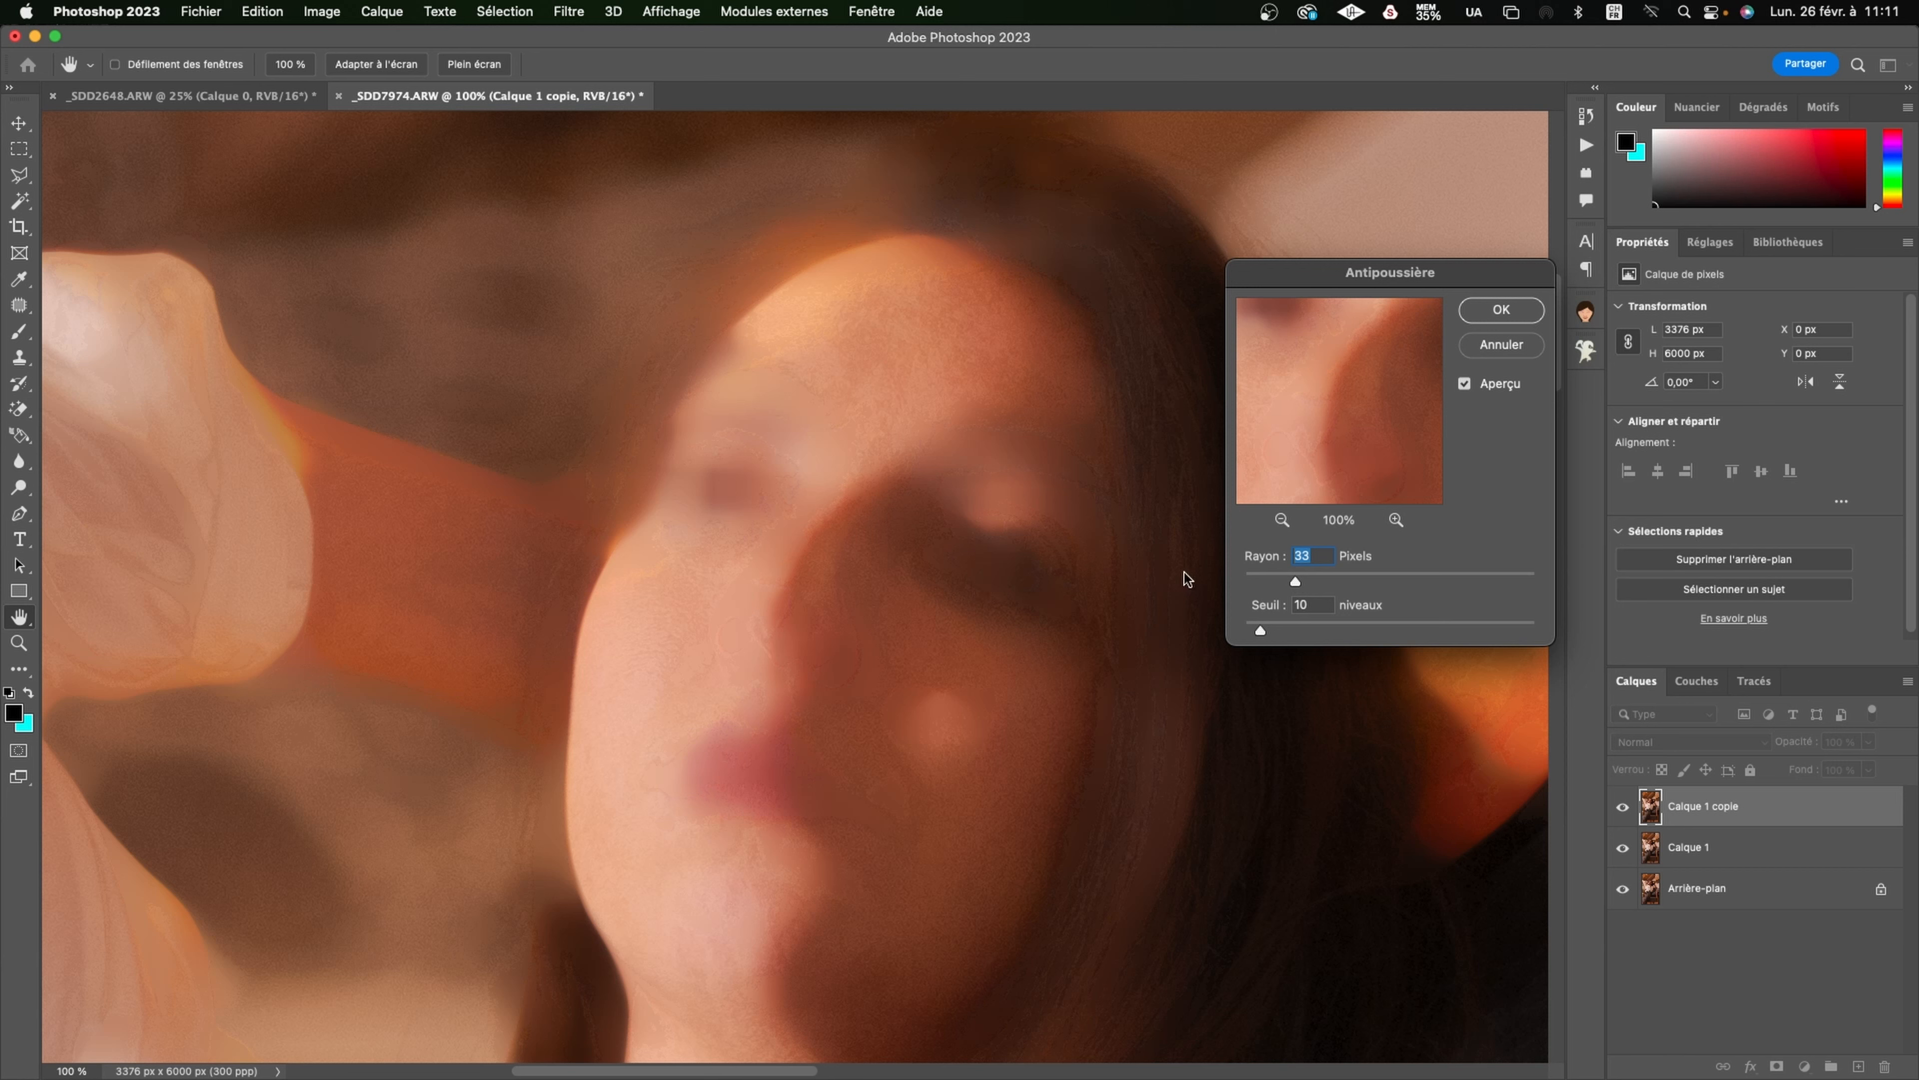
# Step: Try several radius values for the Antipoussière filter and settle on 22 pixels
pyautogui.moveTo(1291, 580); pyautogui.dragTo(1281, 583)
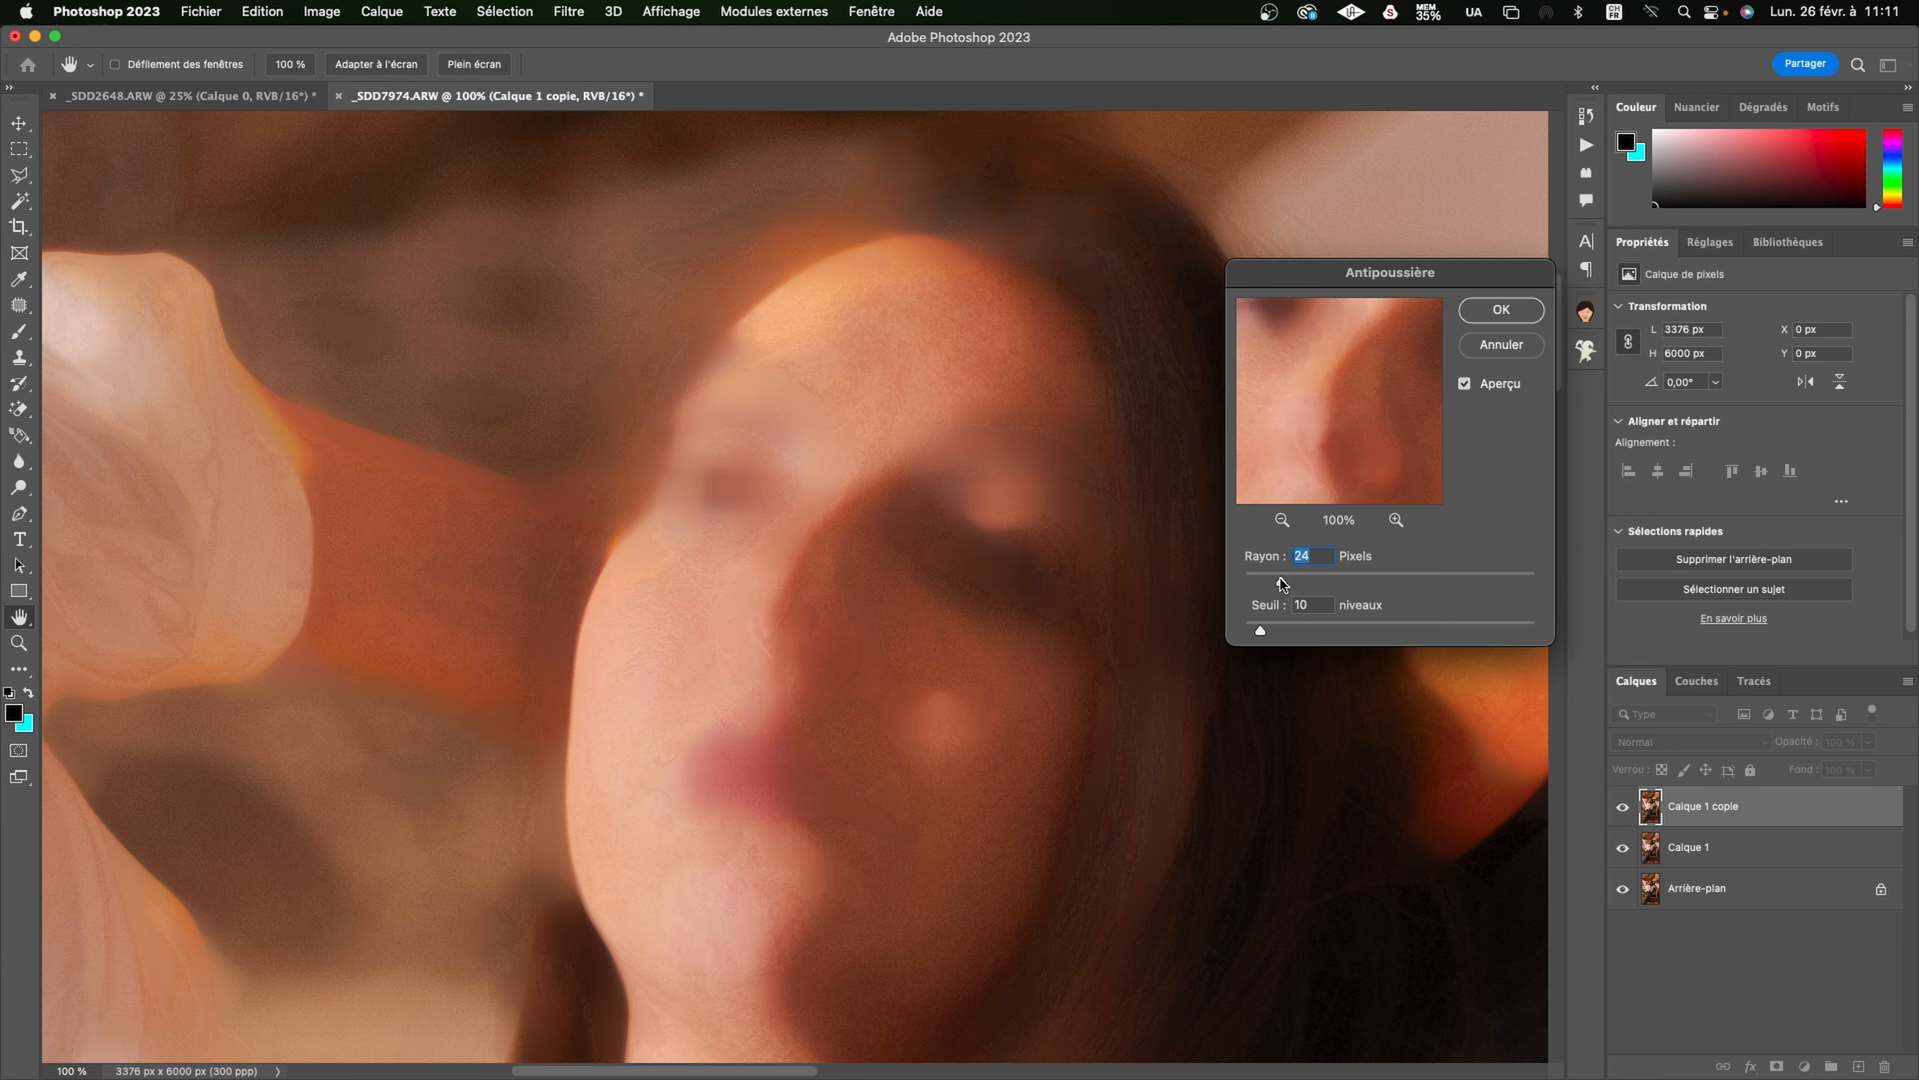
pyautogui.moveTo(1280, 578); pyautogui.dragTo(1275, 577)
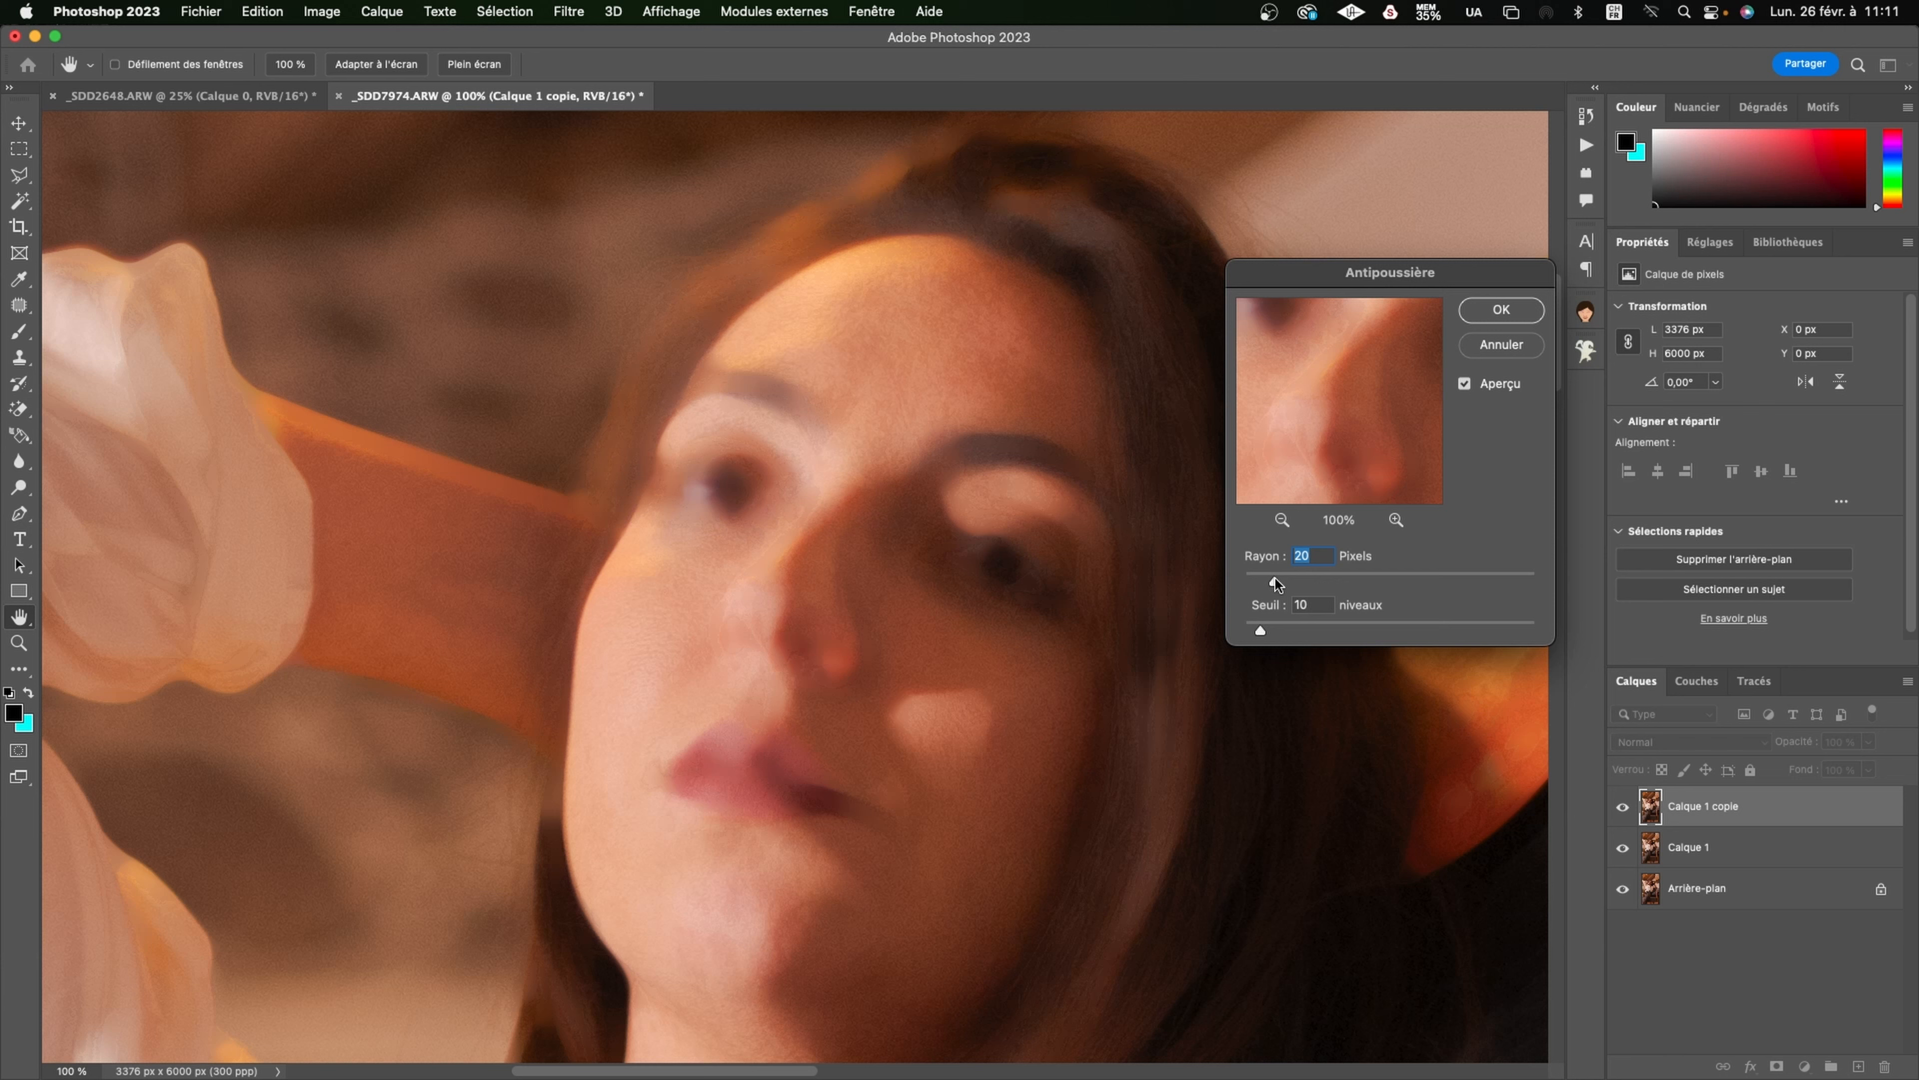
pyautogui.moveTo(1276, 578); pyautogui.dragTo(1267, 581)
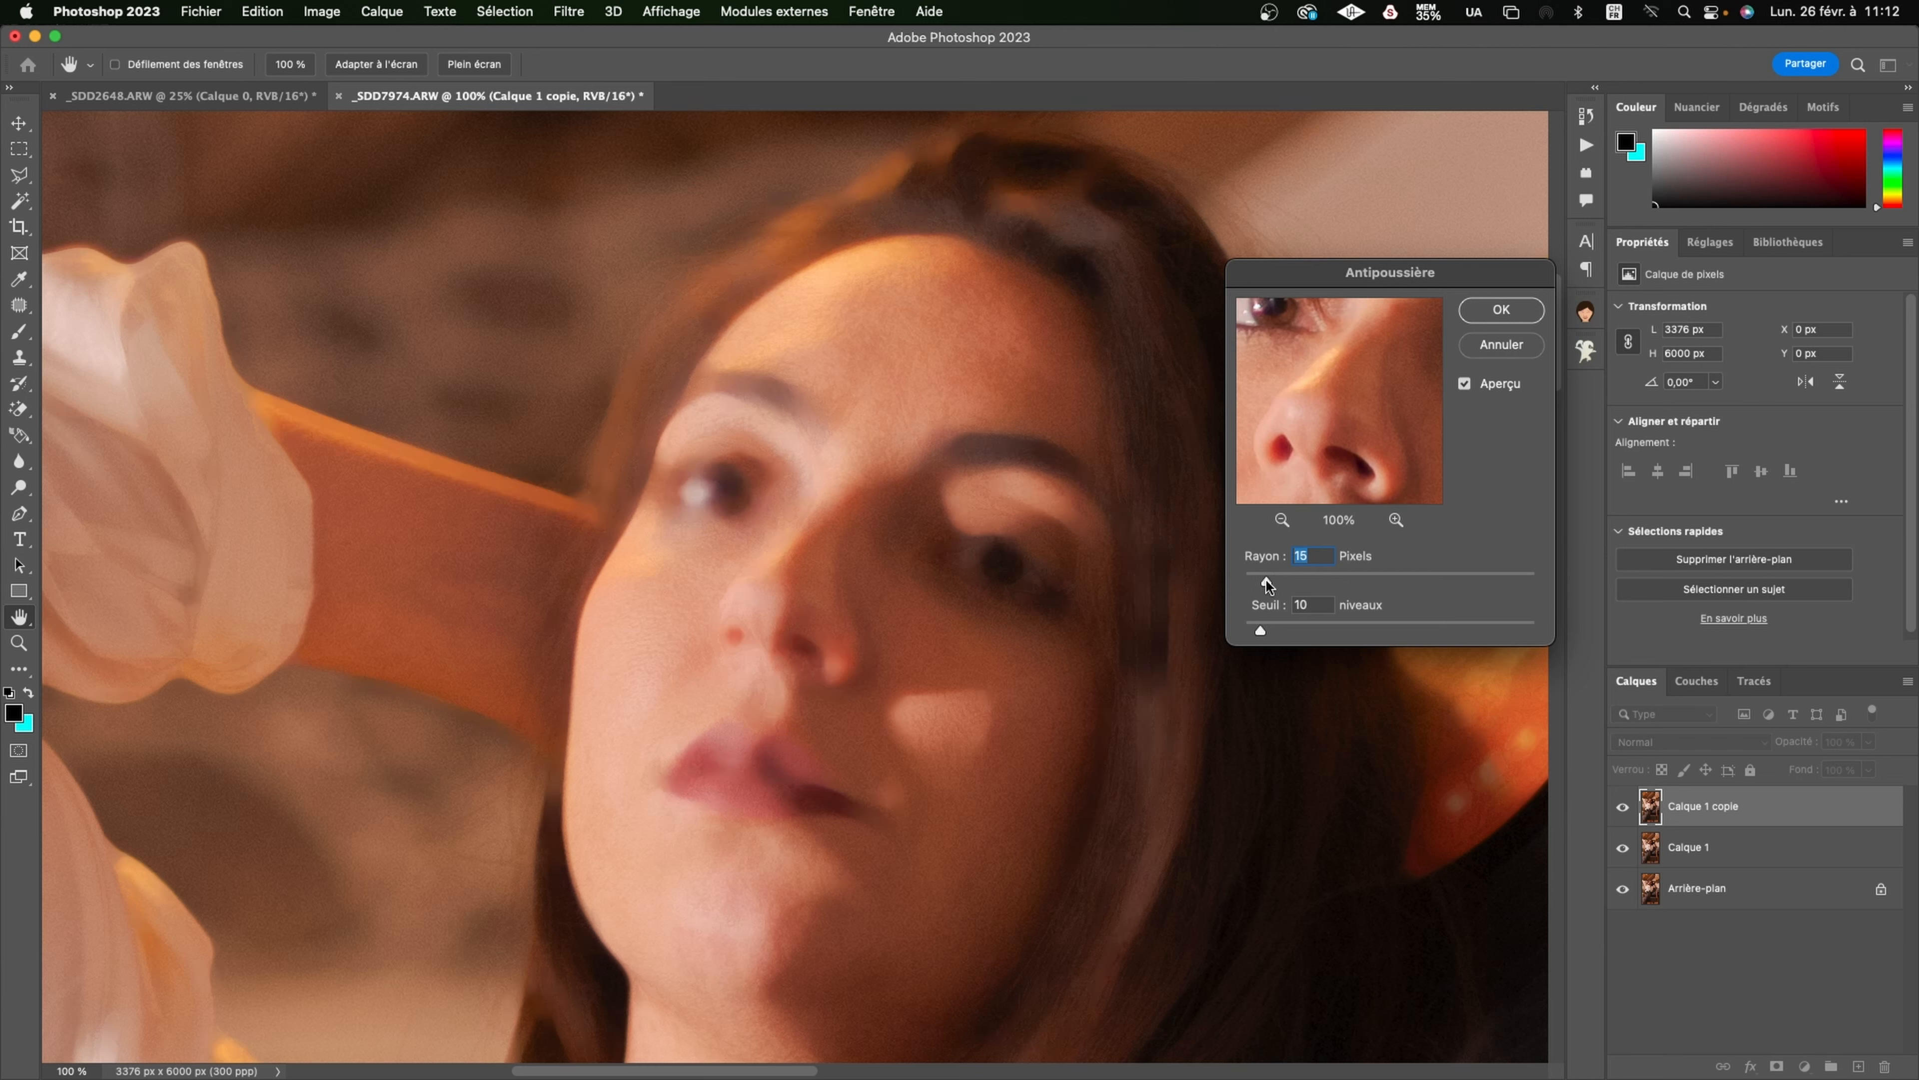
pyautogui.moveTo(1265, 581); pyautogui.dragTo(1262, 580)
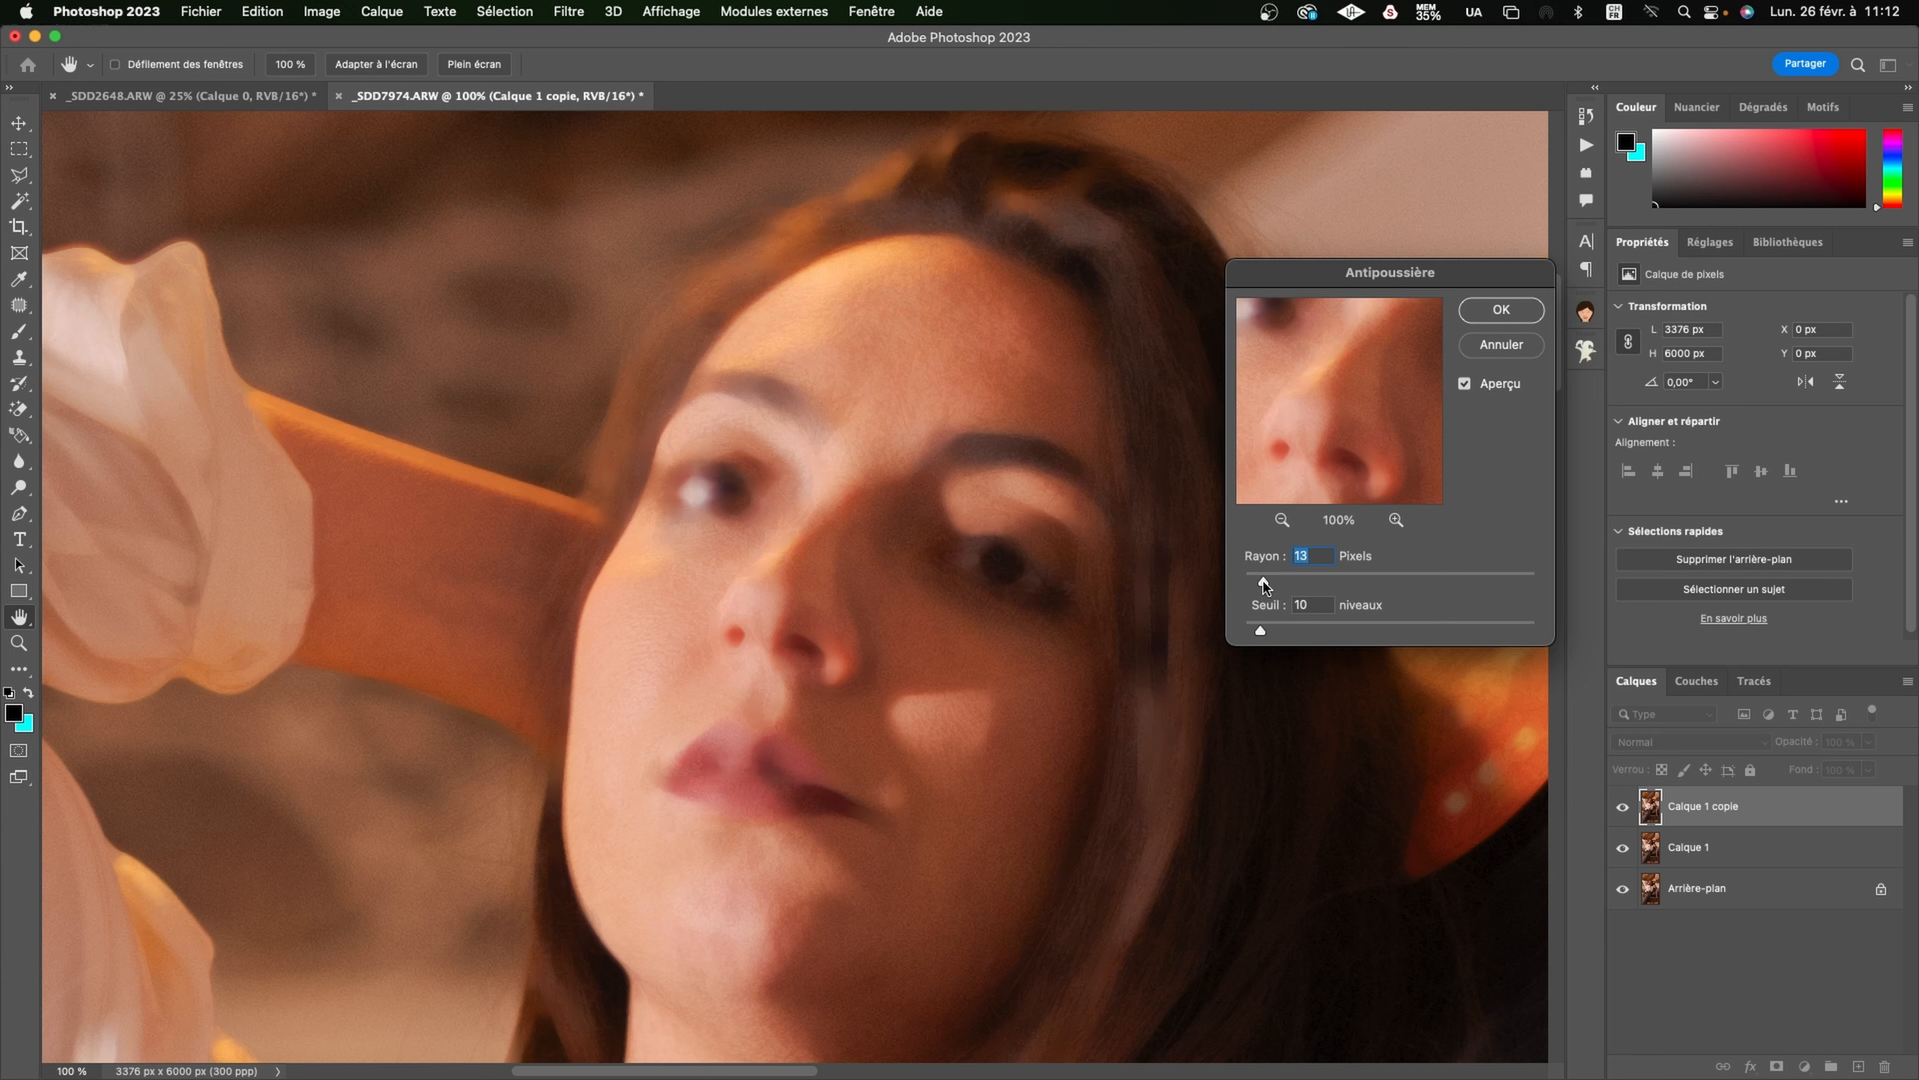
pyautogui.moveTo(1263, 581); pyautogui.dragTo(1275, 580)
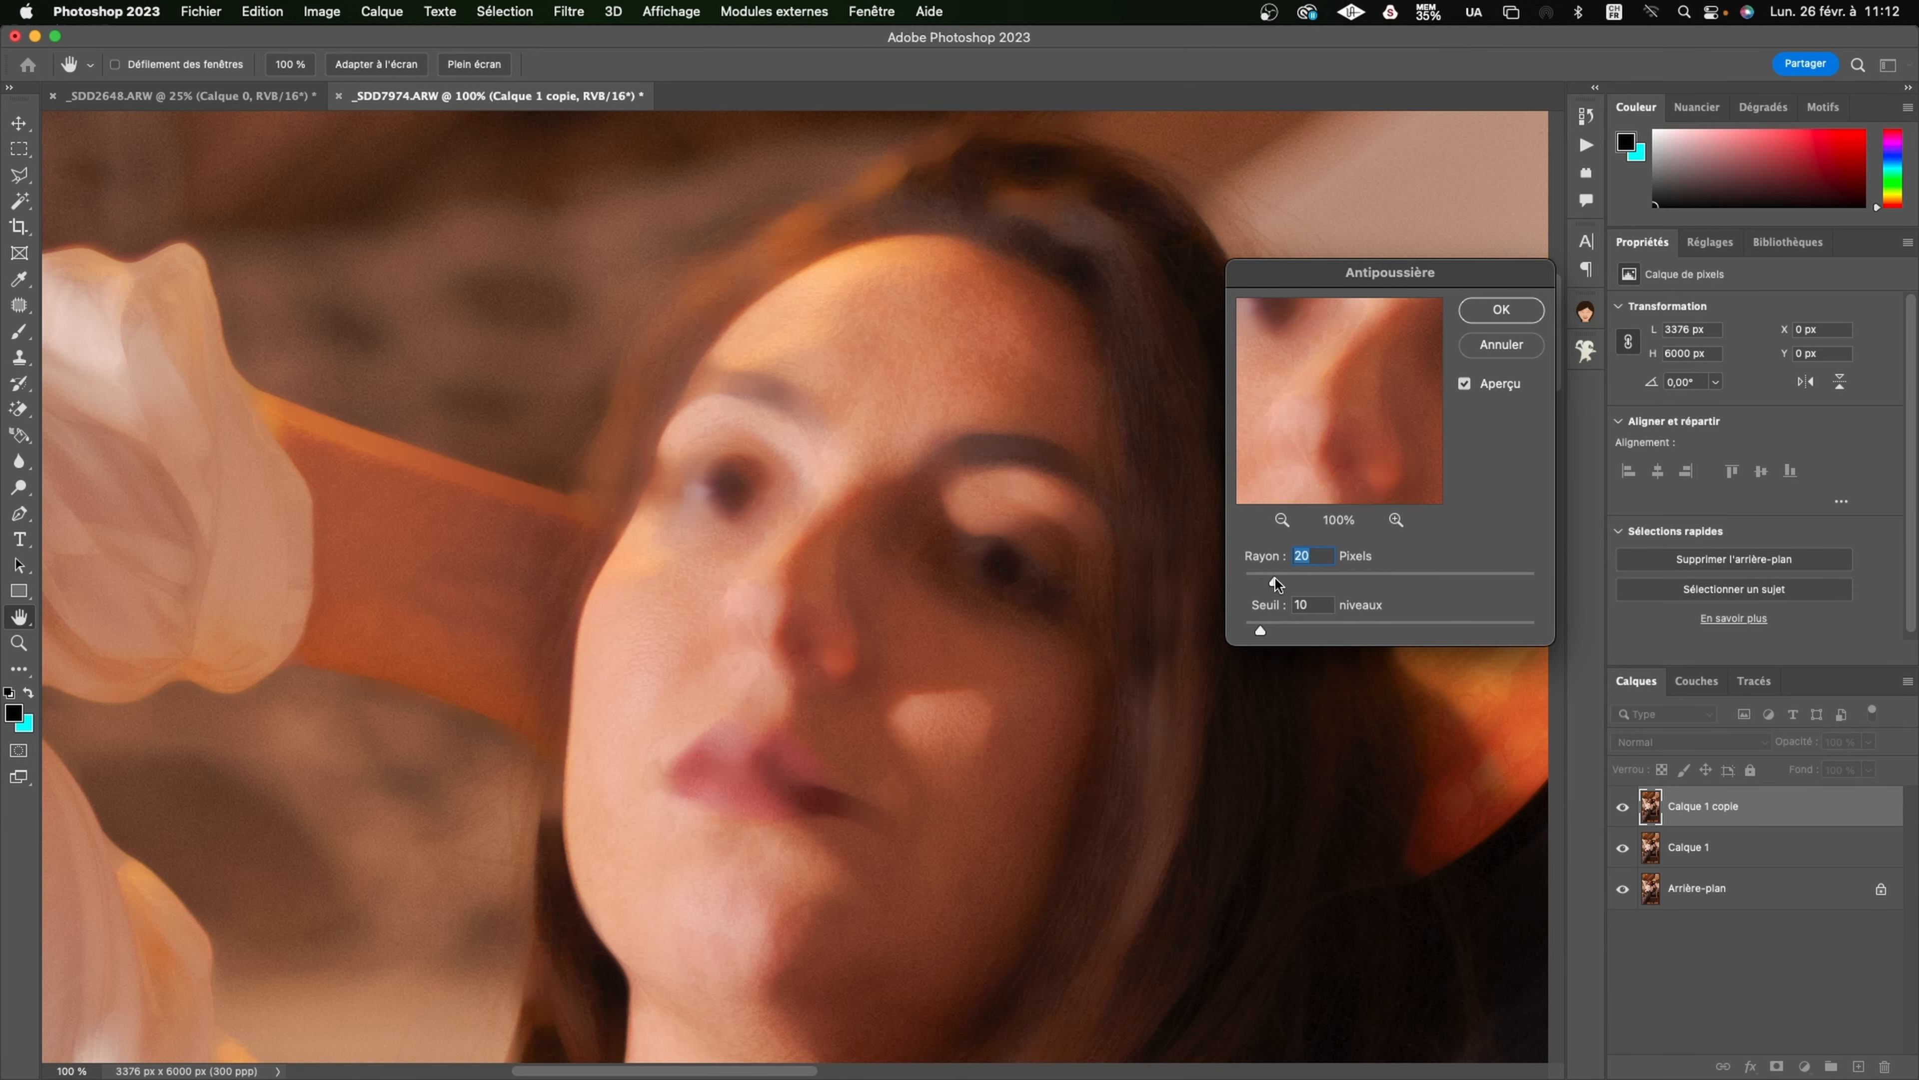
pyautogui.moveTo(1275, 582); pyautogui.dragTo(1277, 583)
# Step: Set the filter's threshold to 14 levels, checking the skin texture in the preview, and apply the filter
pyautogui.moveTo(1258, 633); pyautogui.dragTo(1253, 636)
pyautogui.click(1277, 632)
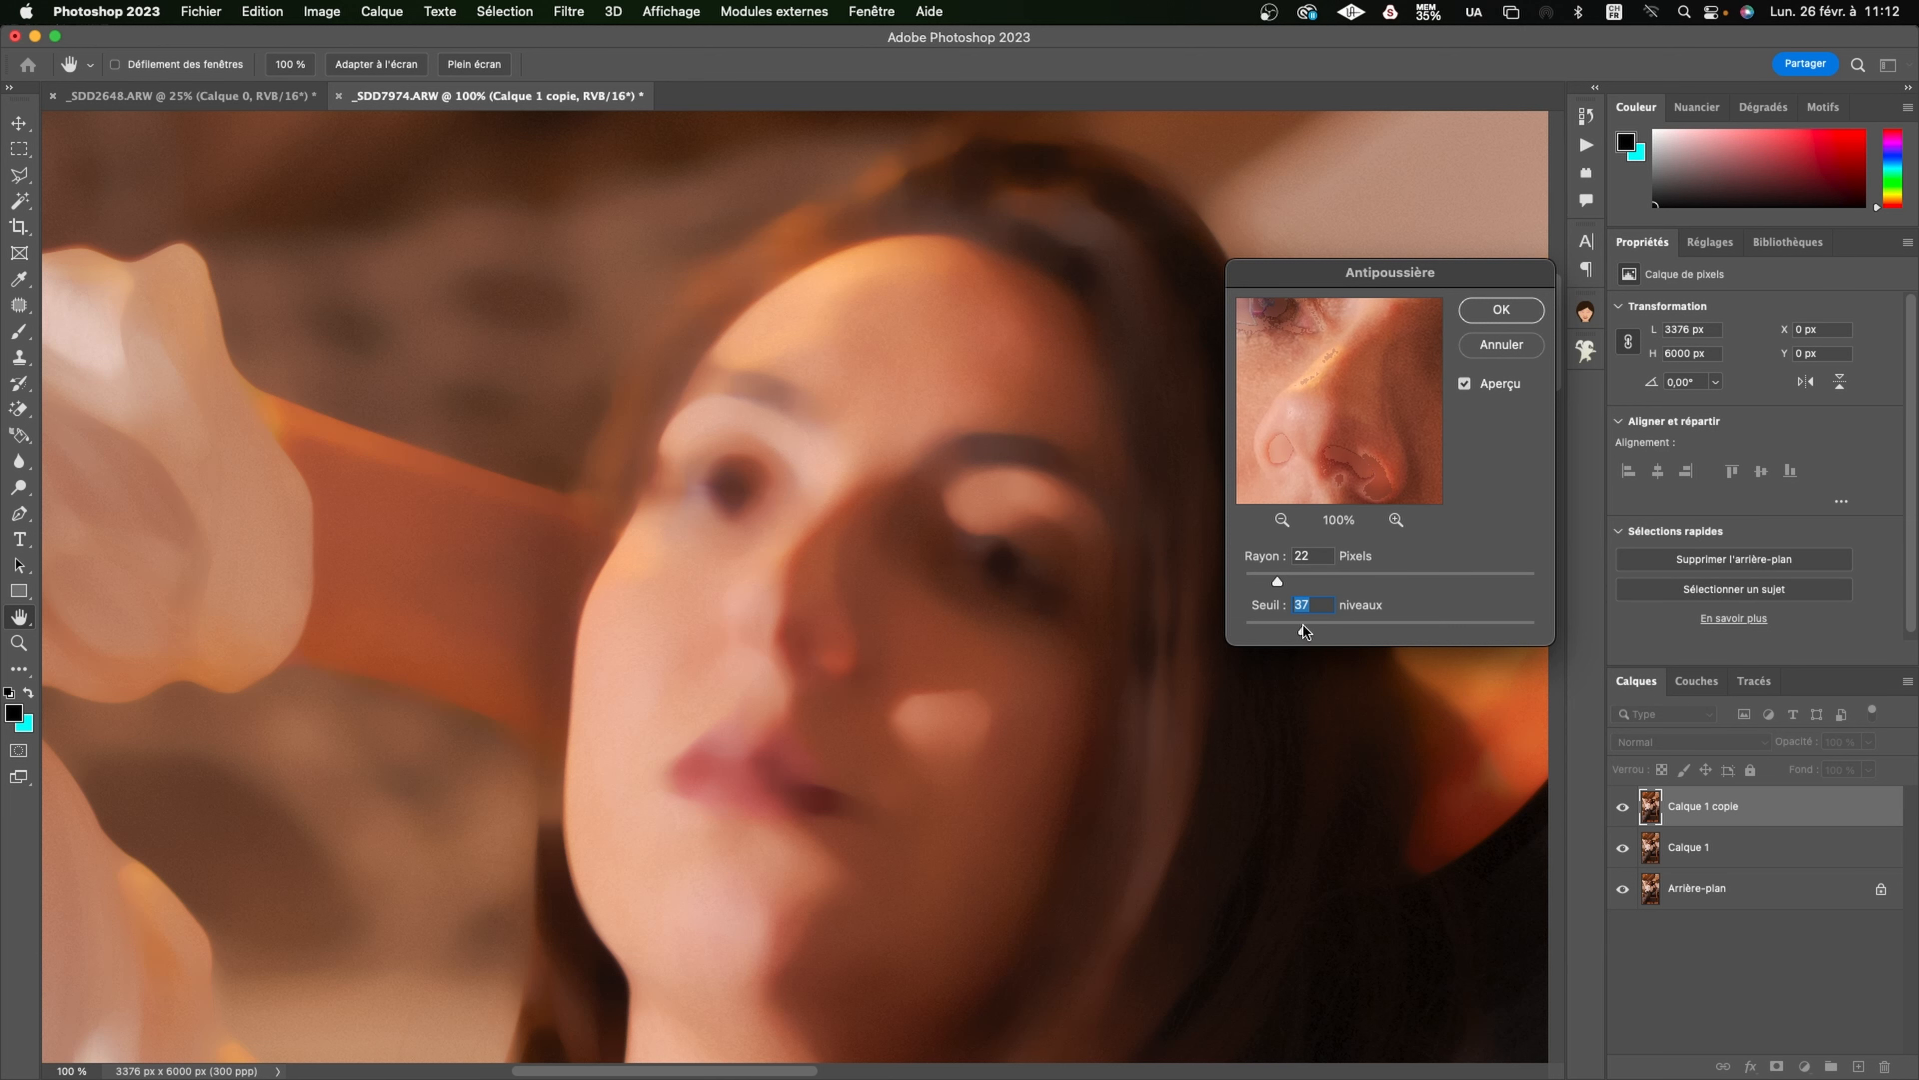
pyautogui.moveTo(1302, 625); pyautogui.dragTo(1289, 628)
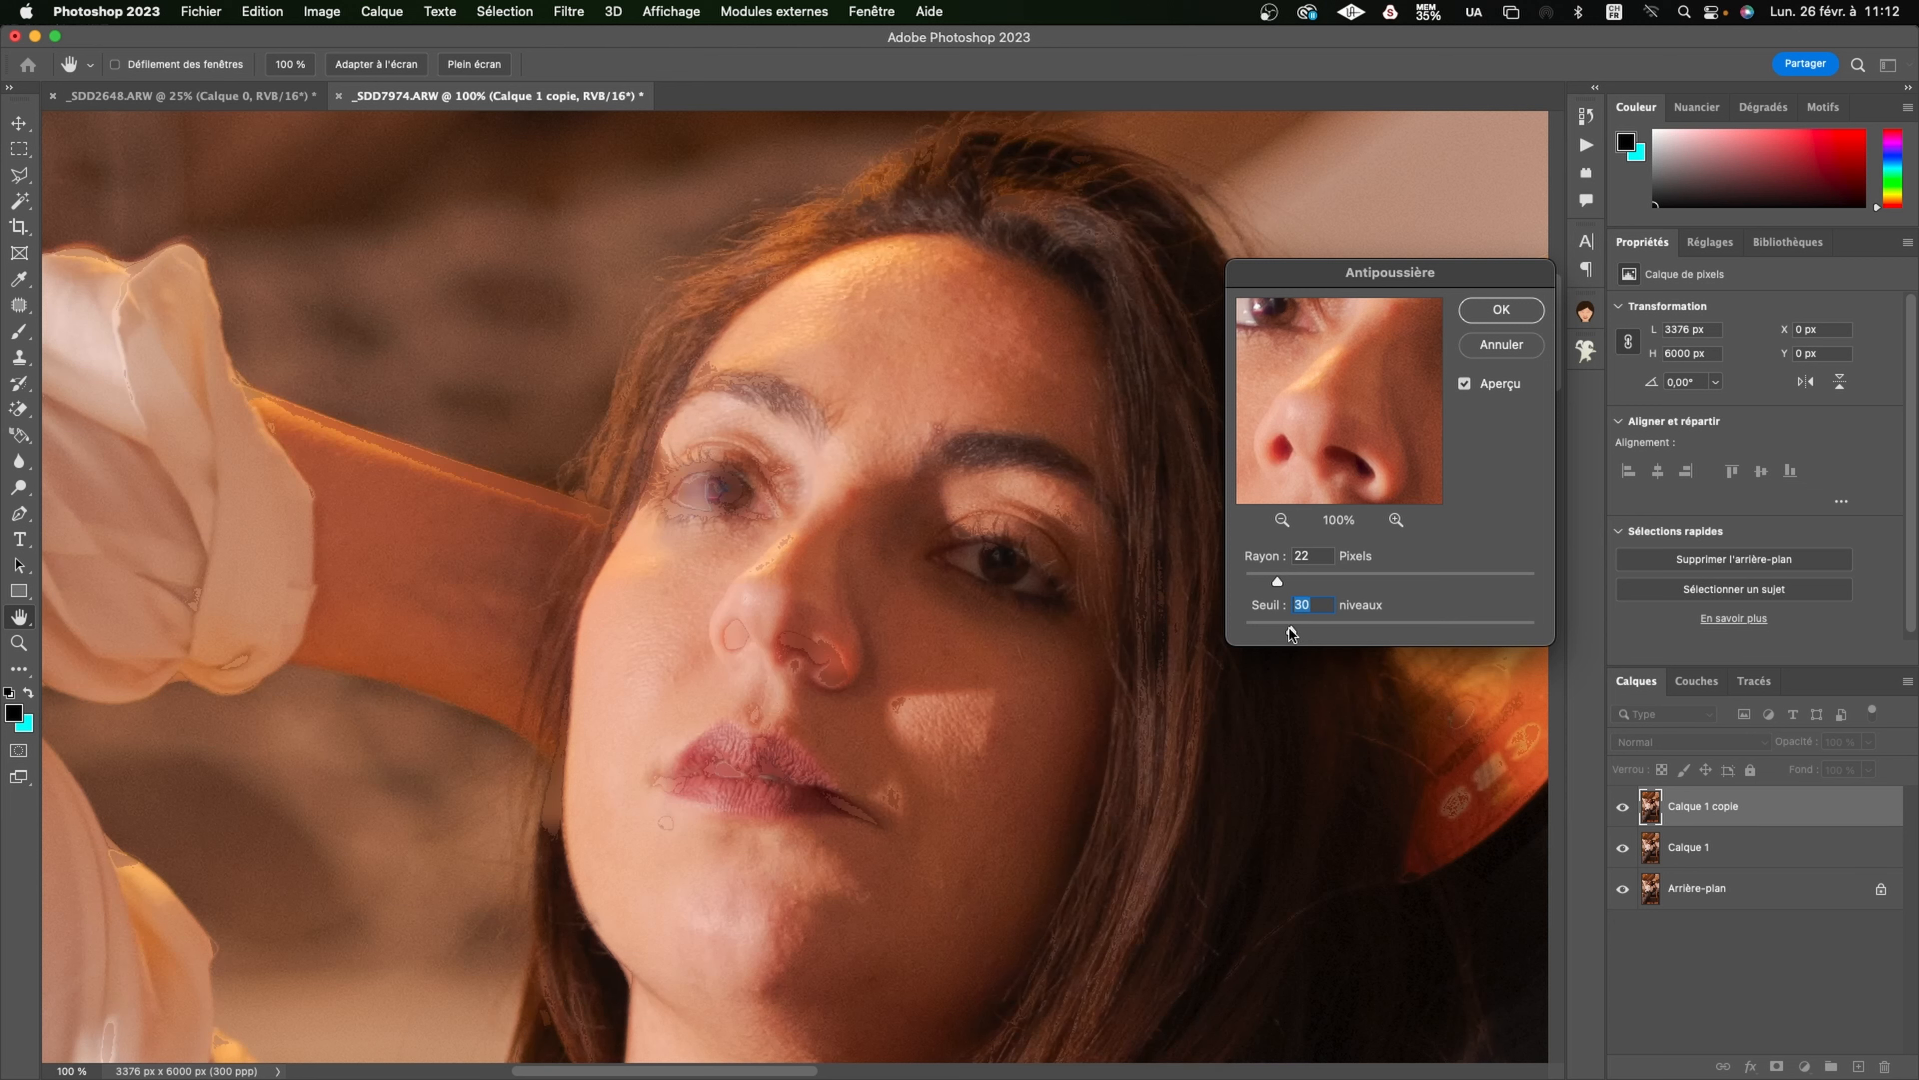
pyautogui.moveTo(1373, 404); pyautogui.dragTo(1307, 492)
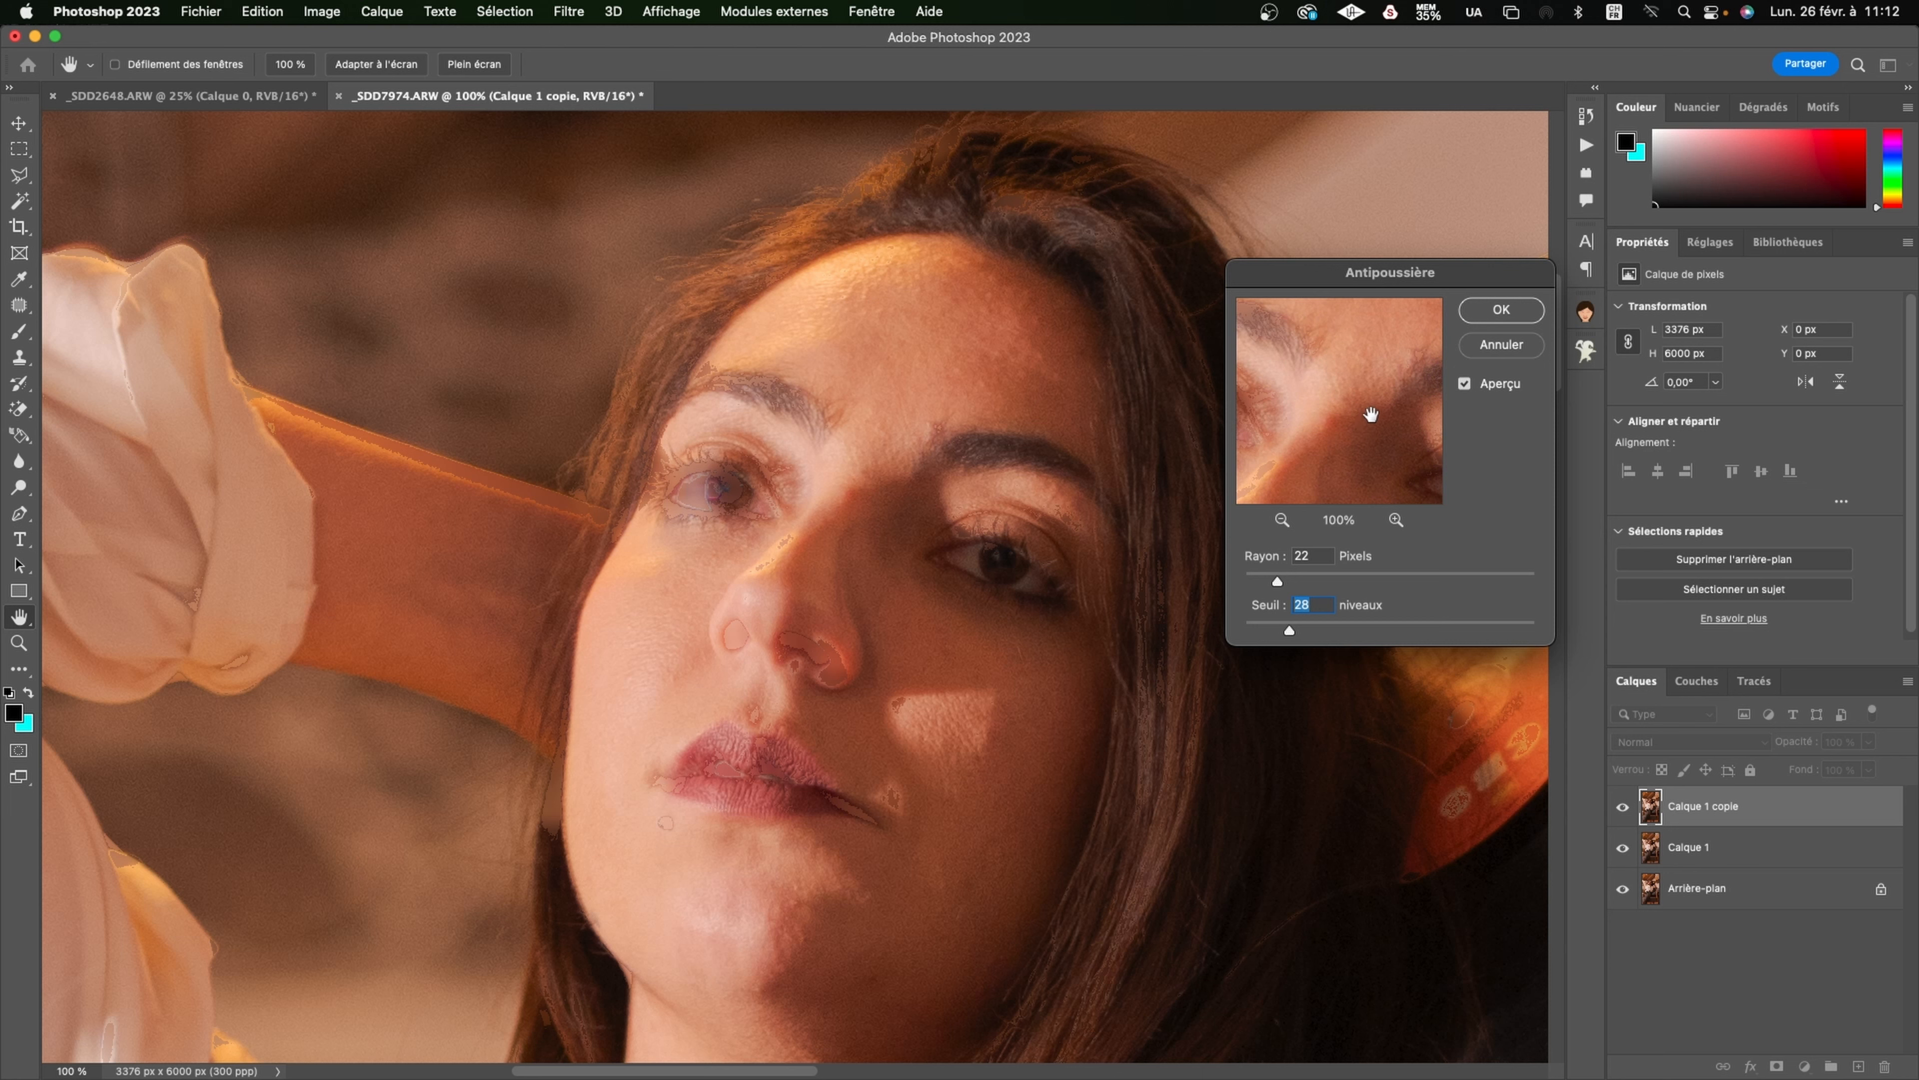
pyautogui.moveTo(1290, 629); pyautogui.dragTo(1268, 637)
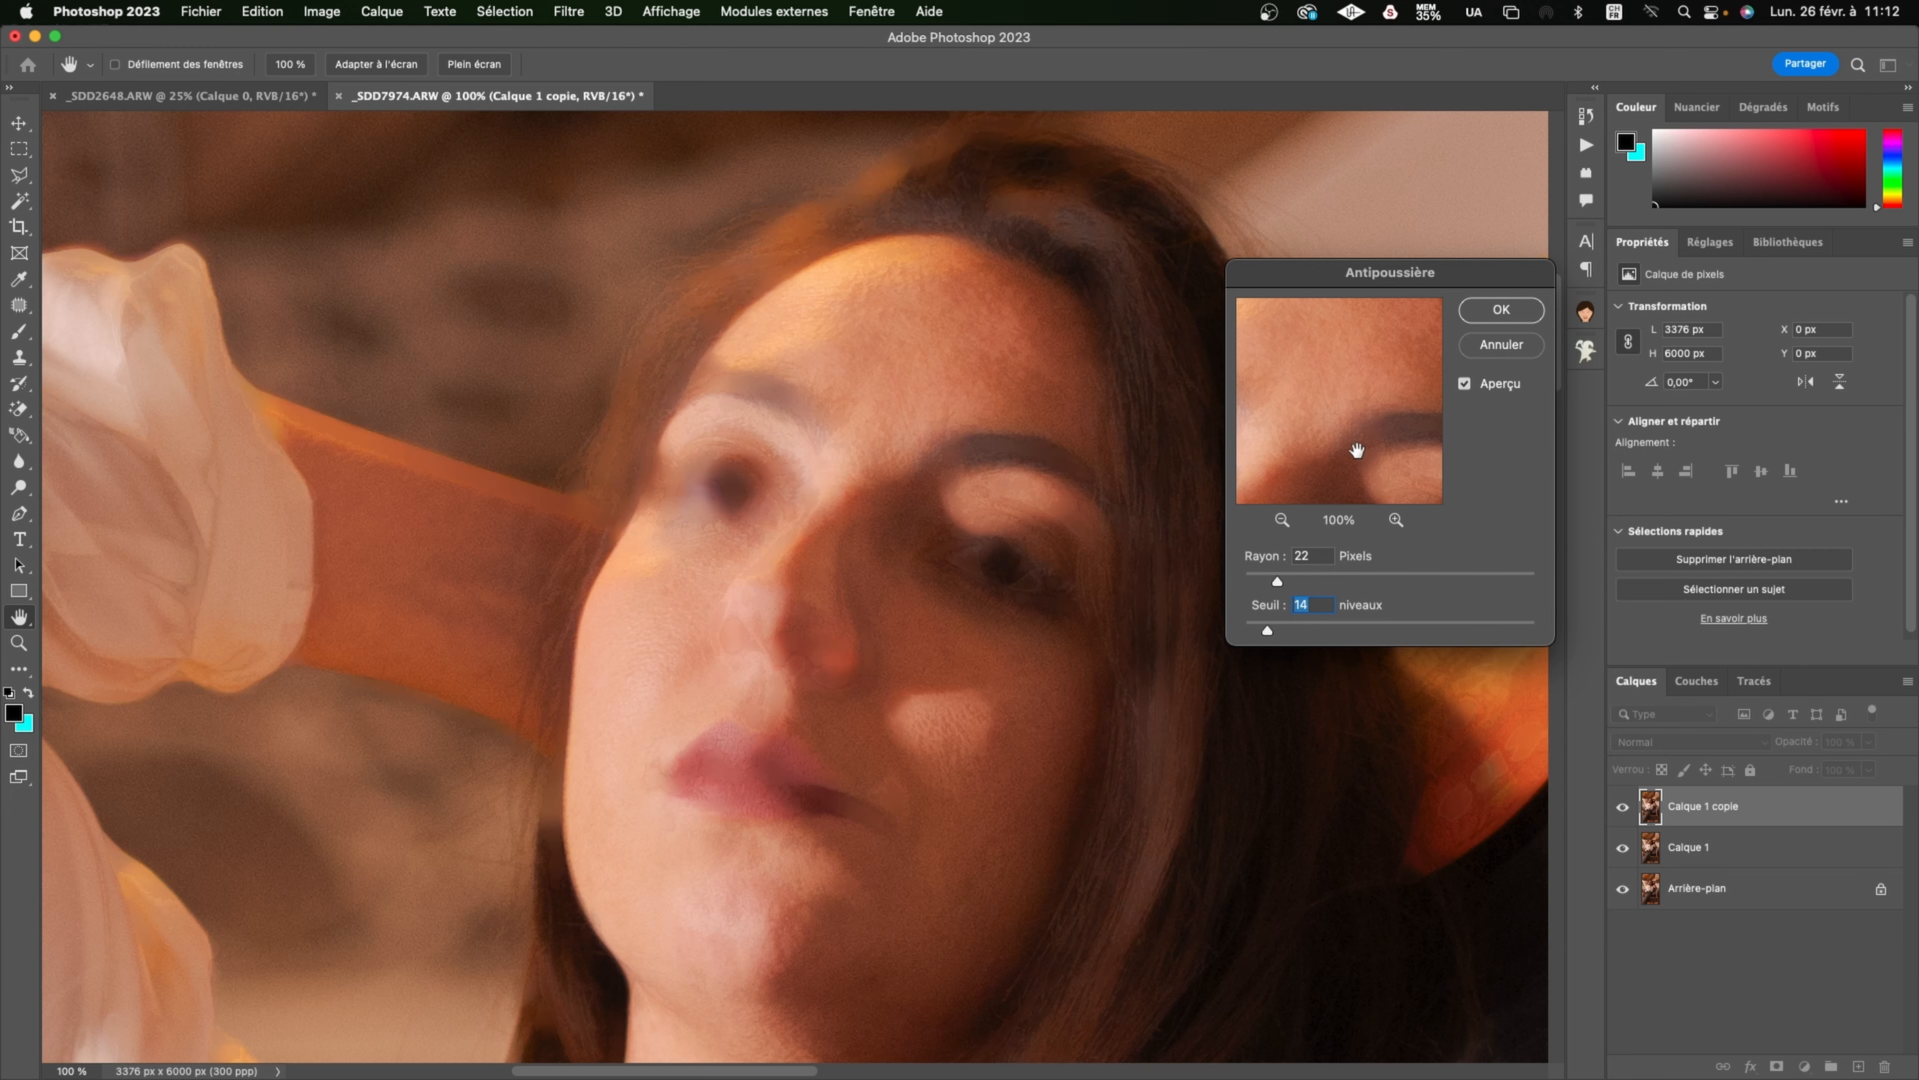
pyautogui.click(1500, 310)
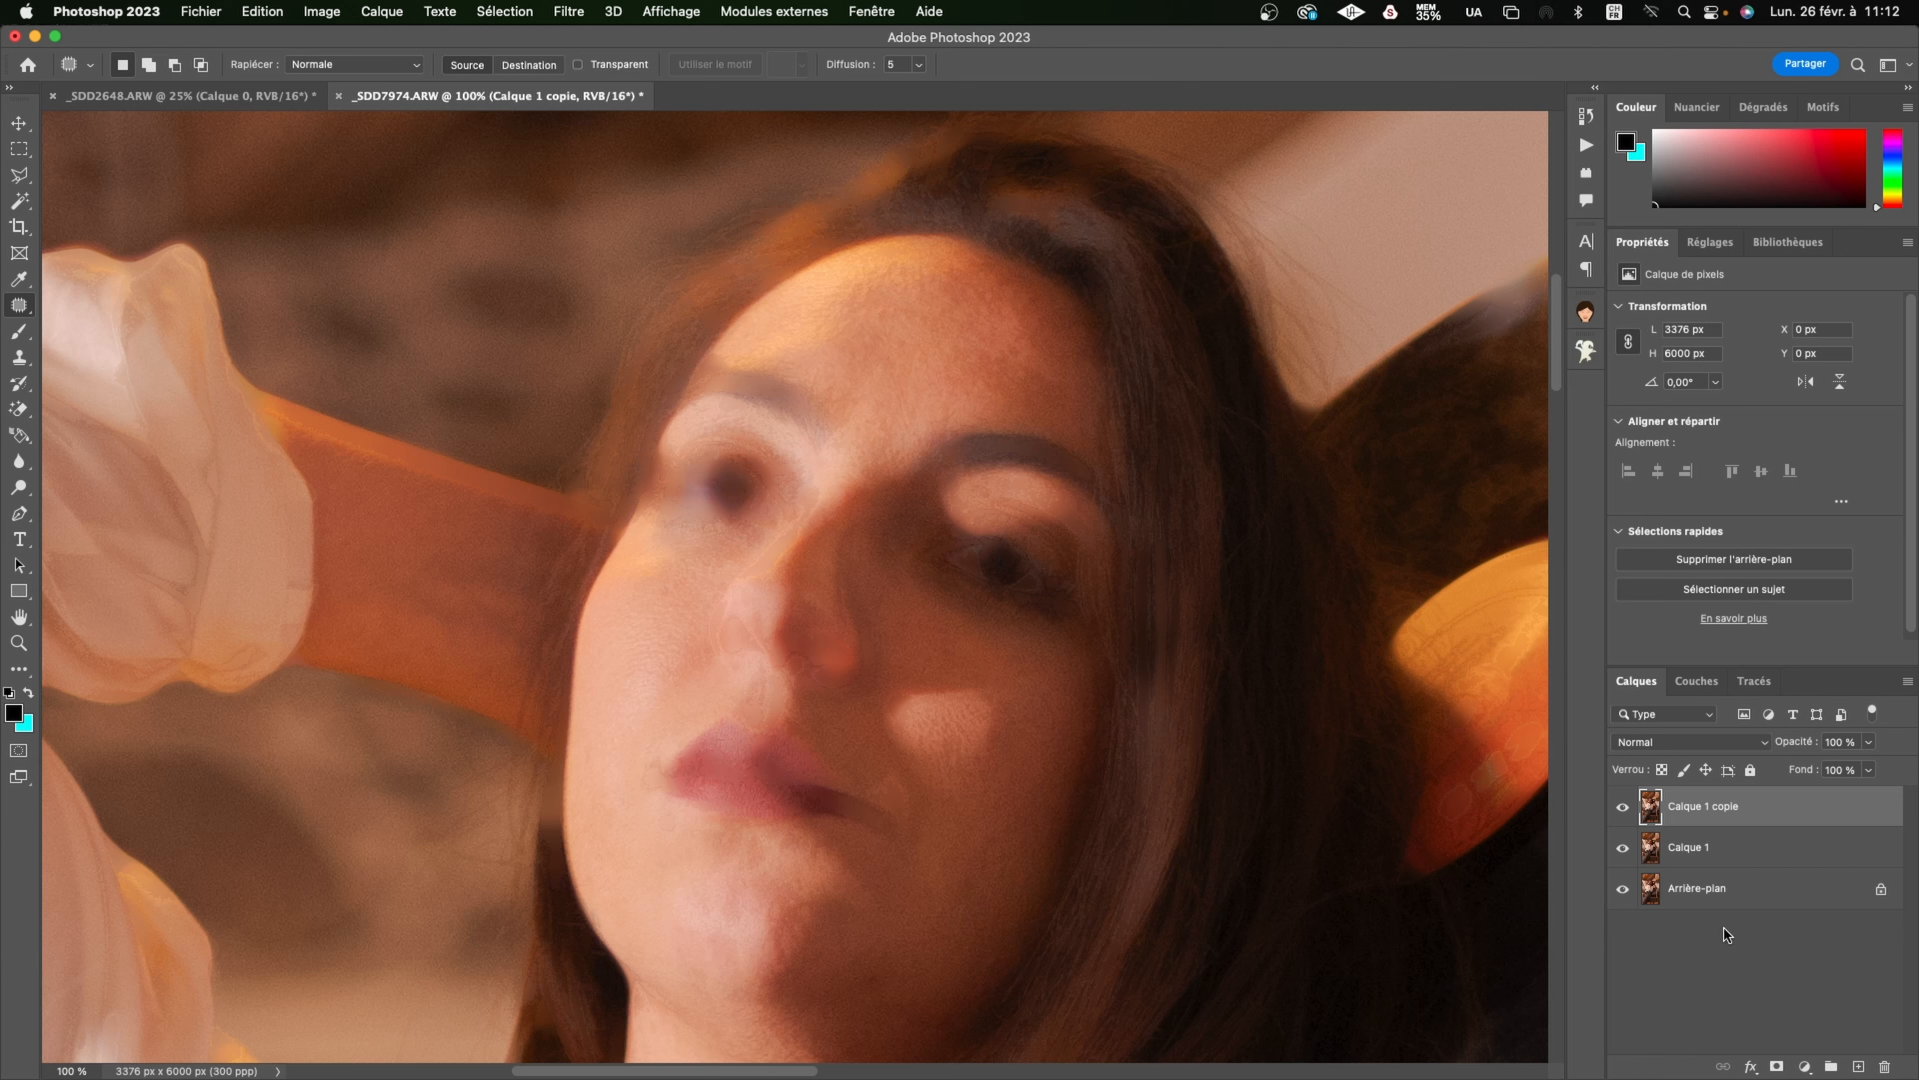
# Step: Put the filtered Calque 1 copie layer into a new group and hide Calque 1
pyautogui.click(1832, 1067)
pyautogui.moveTo(1733, 837); pyautogui.dragTo(1726, 805)
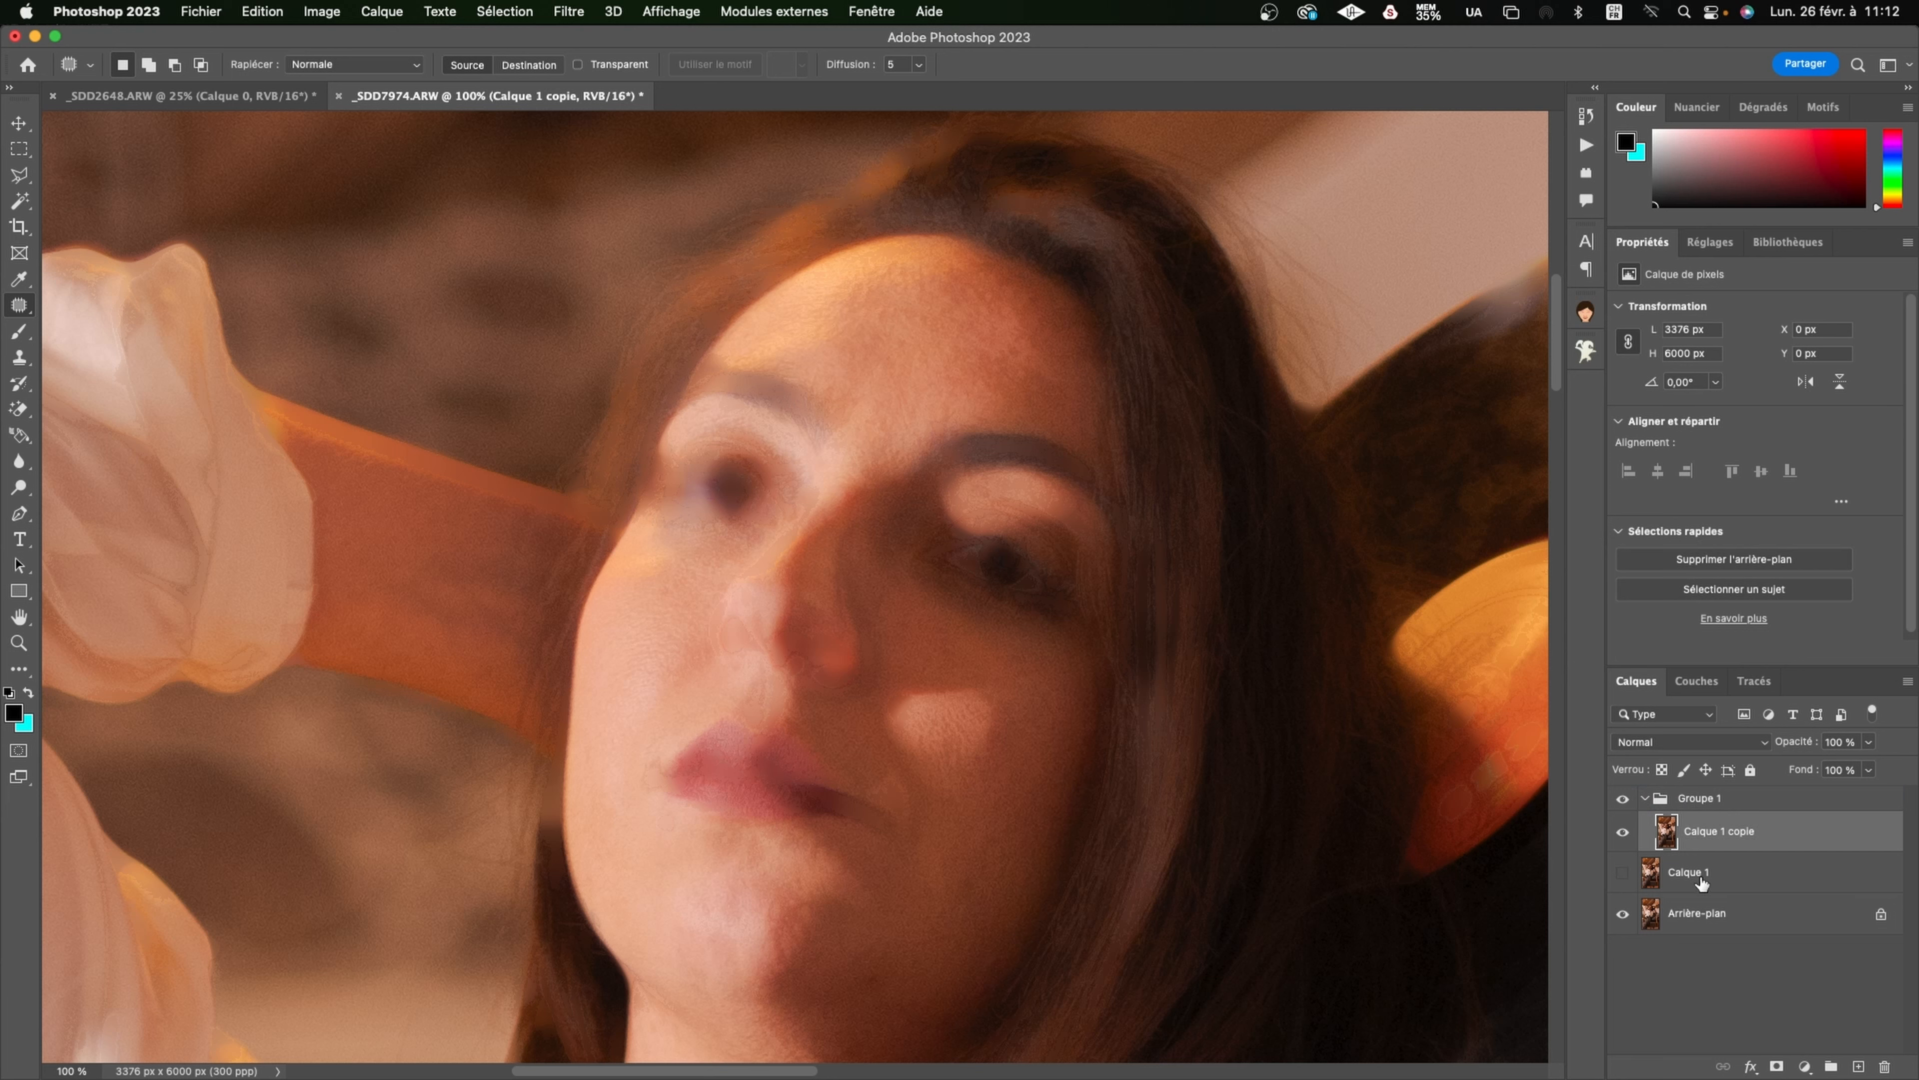
# Step: Add a layer mask to Groupe 1 and invert it to black to conceal the filtered layer
pyautogui.click(1750, 806)
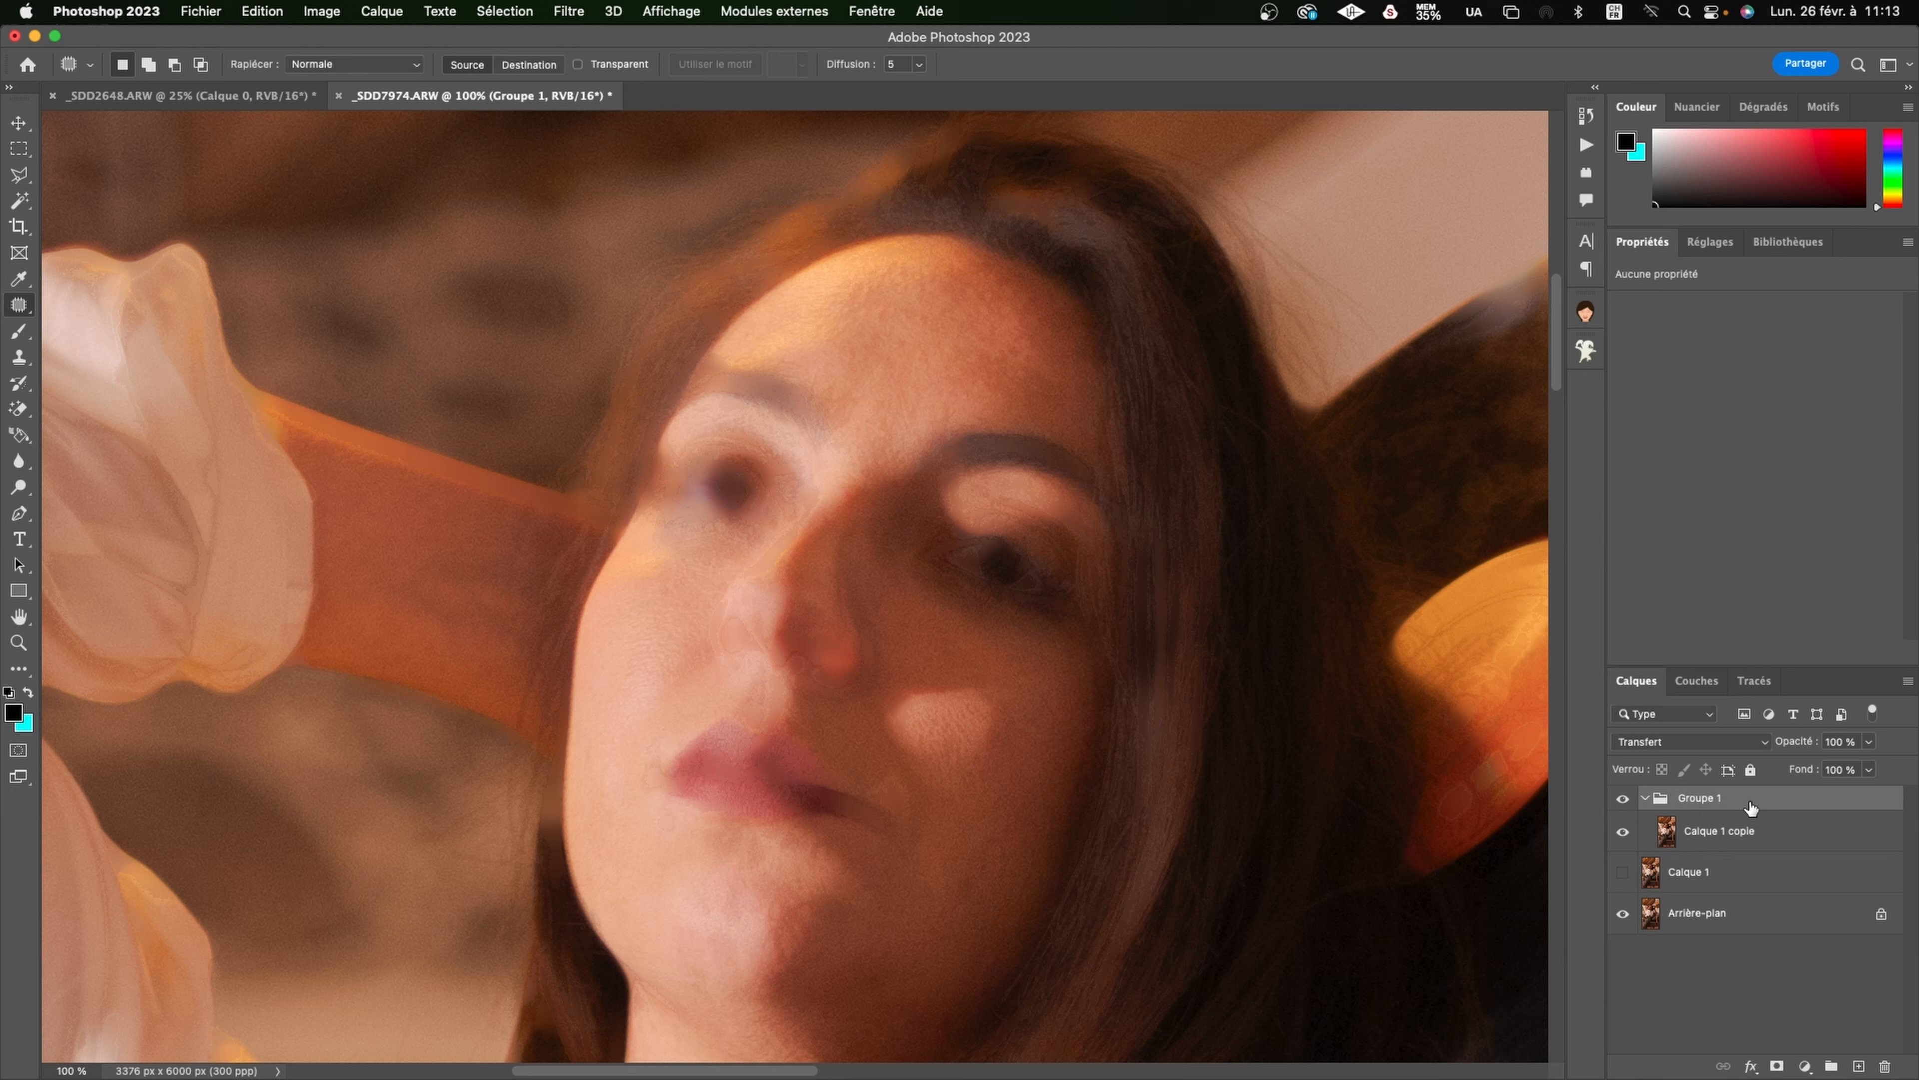
pyautogui.click(1778, 1067)
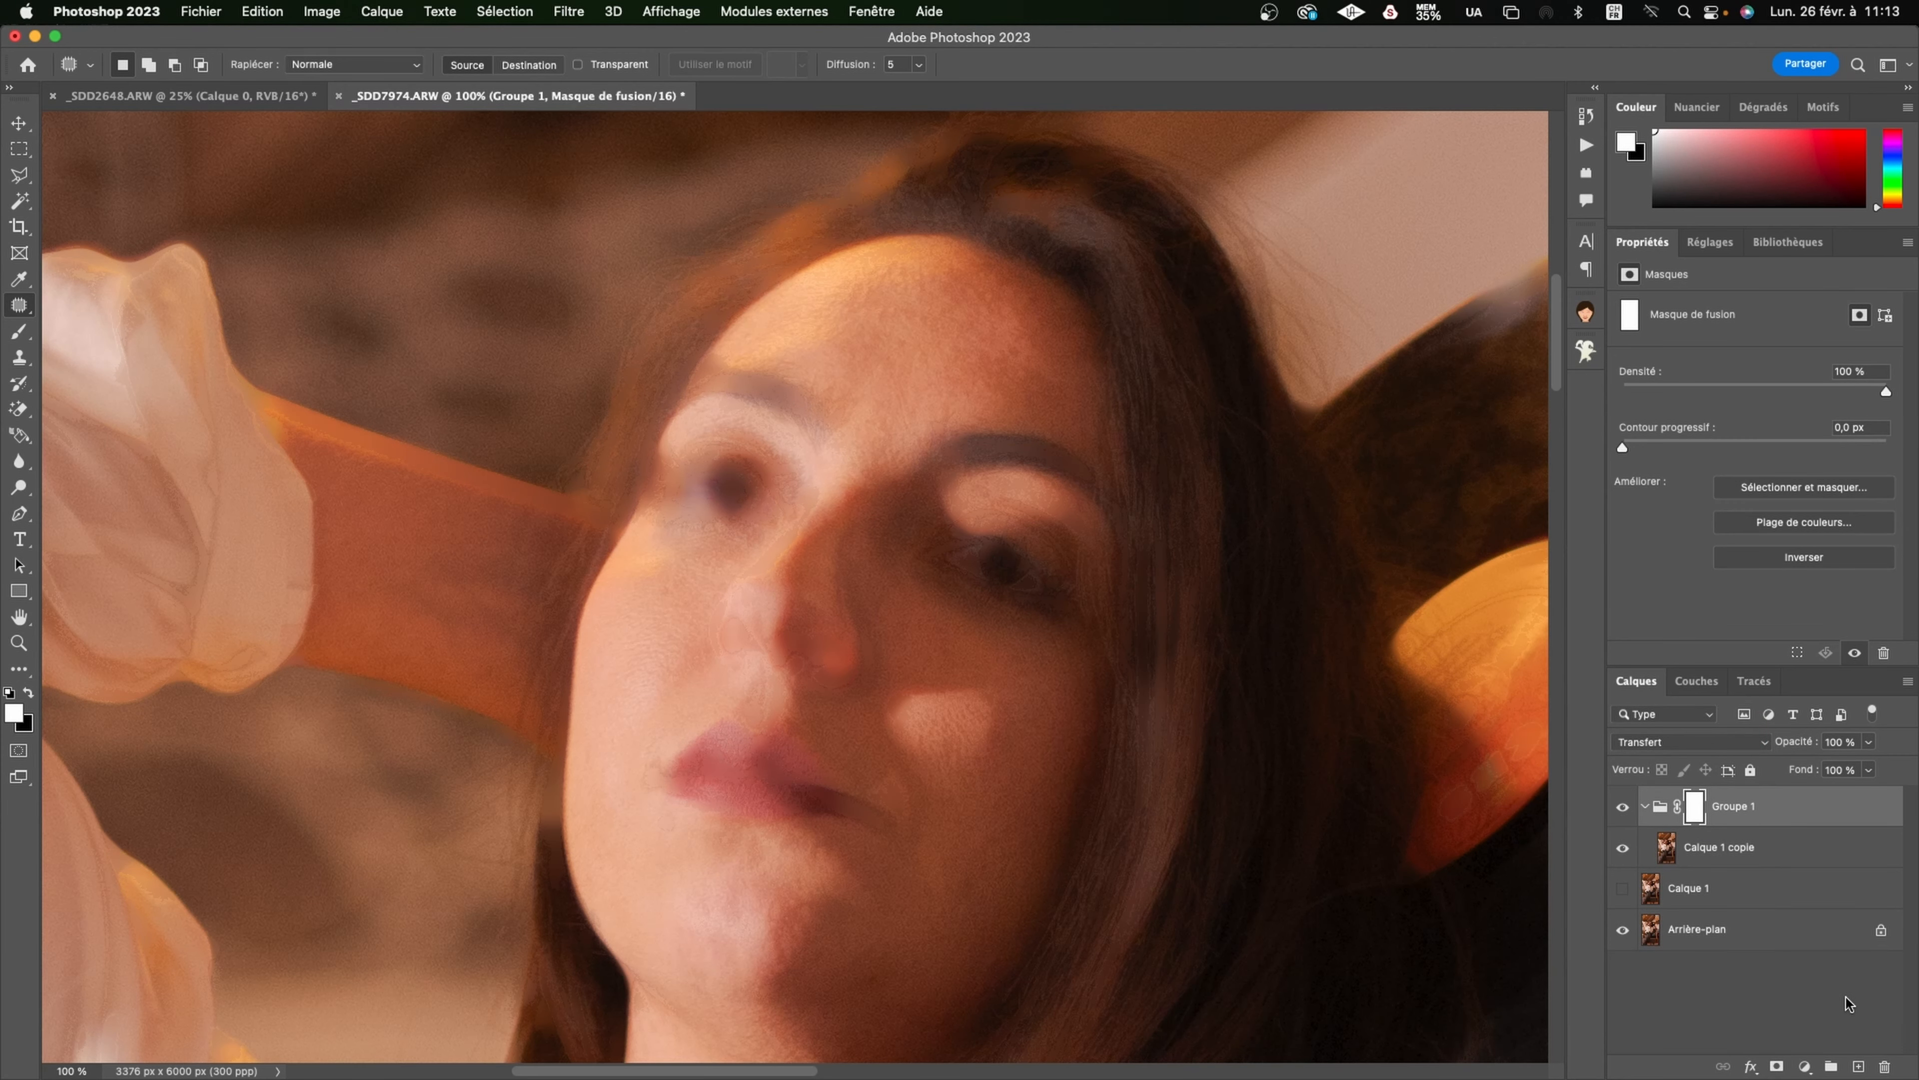
pyautogui.press('super+i')
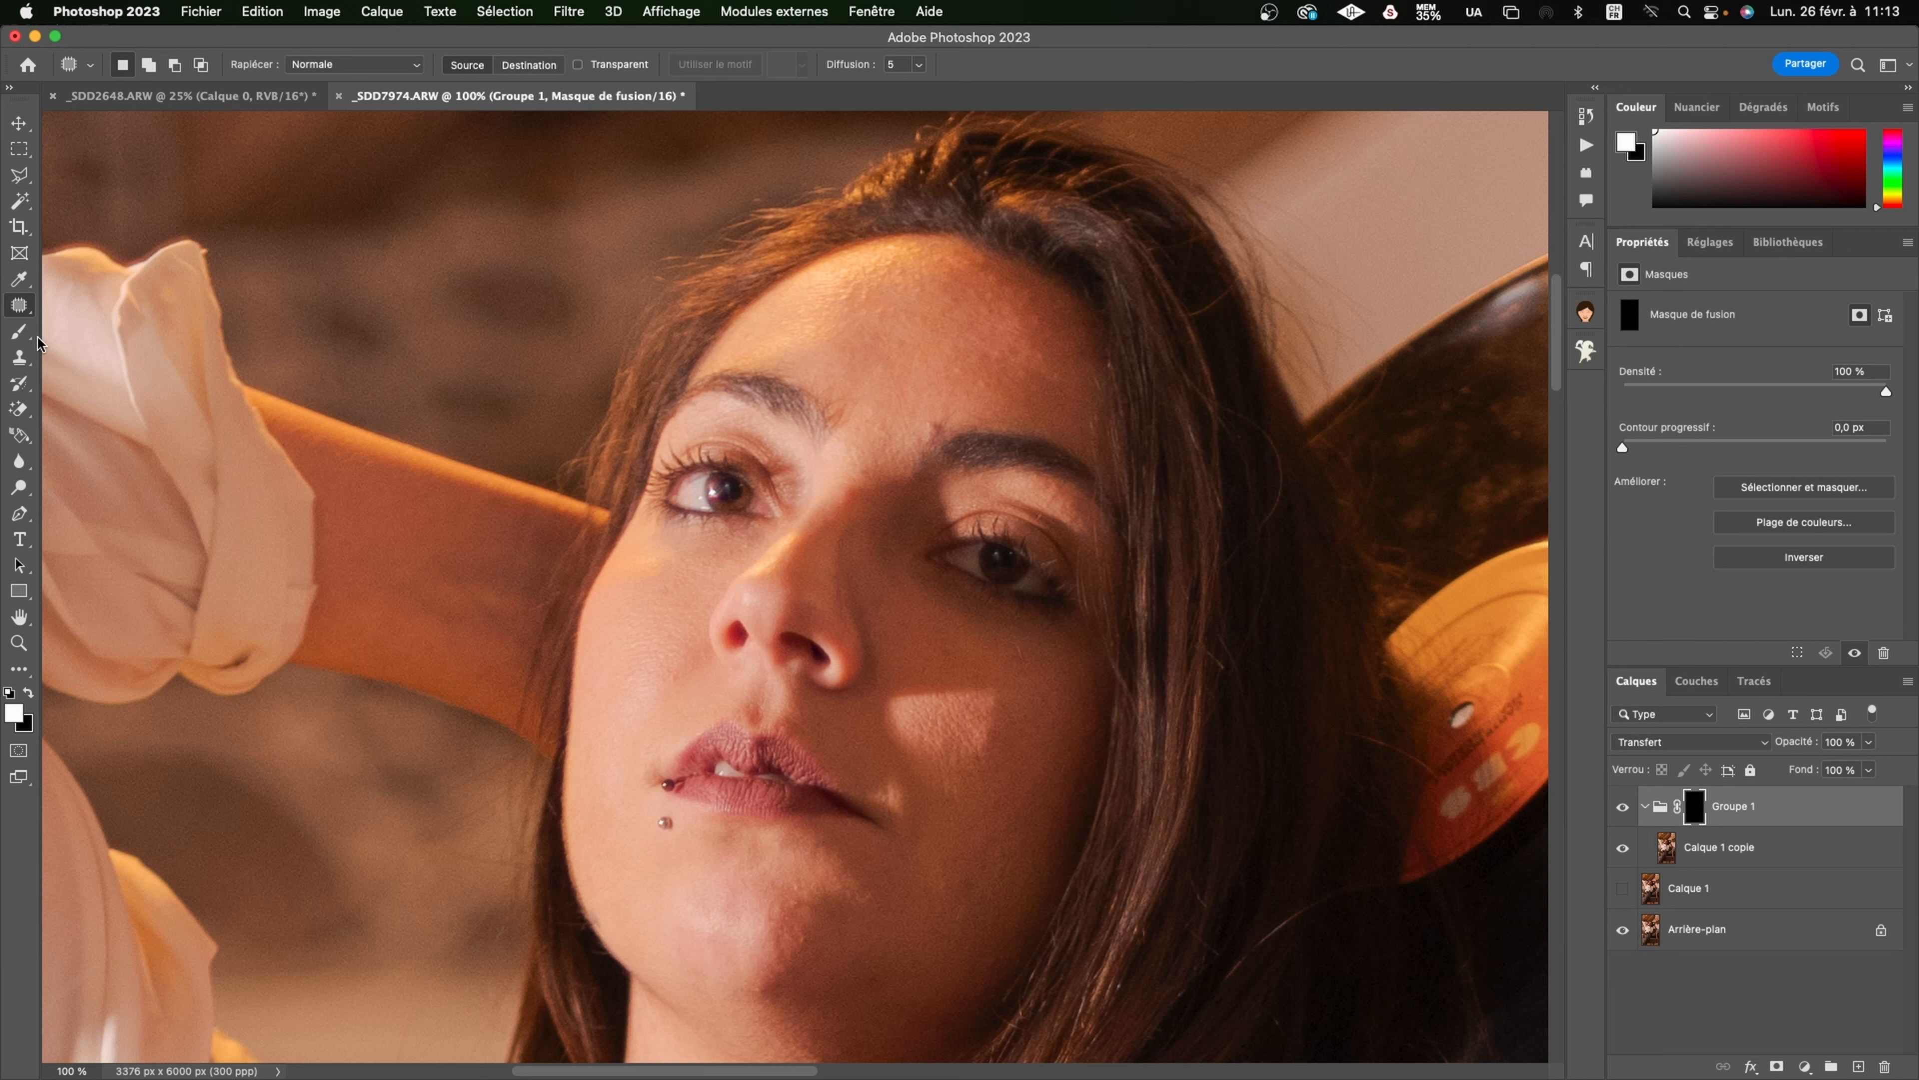
# Step: Choose the Brush tool with a 24 px tip at 0% hardness for painting in white
pyautogui.click(20, 332)
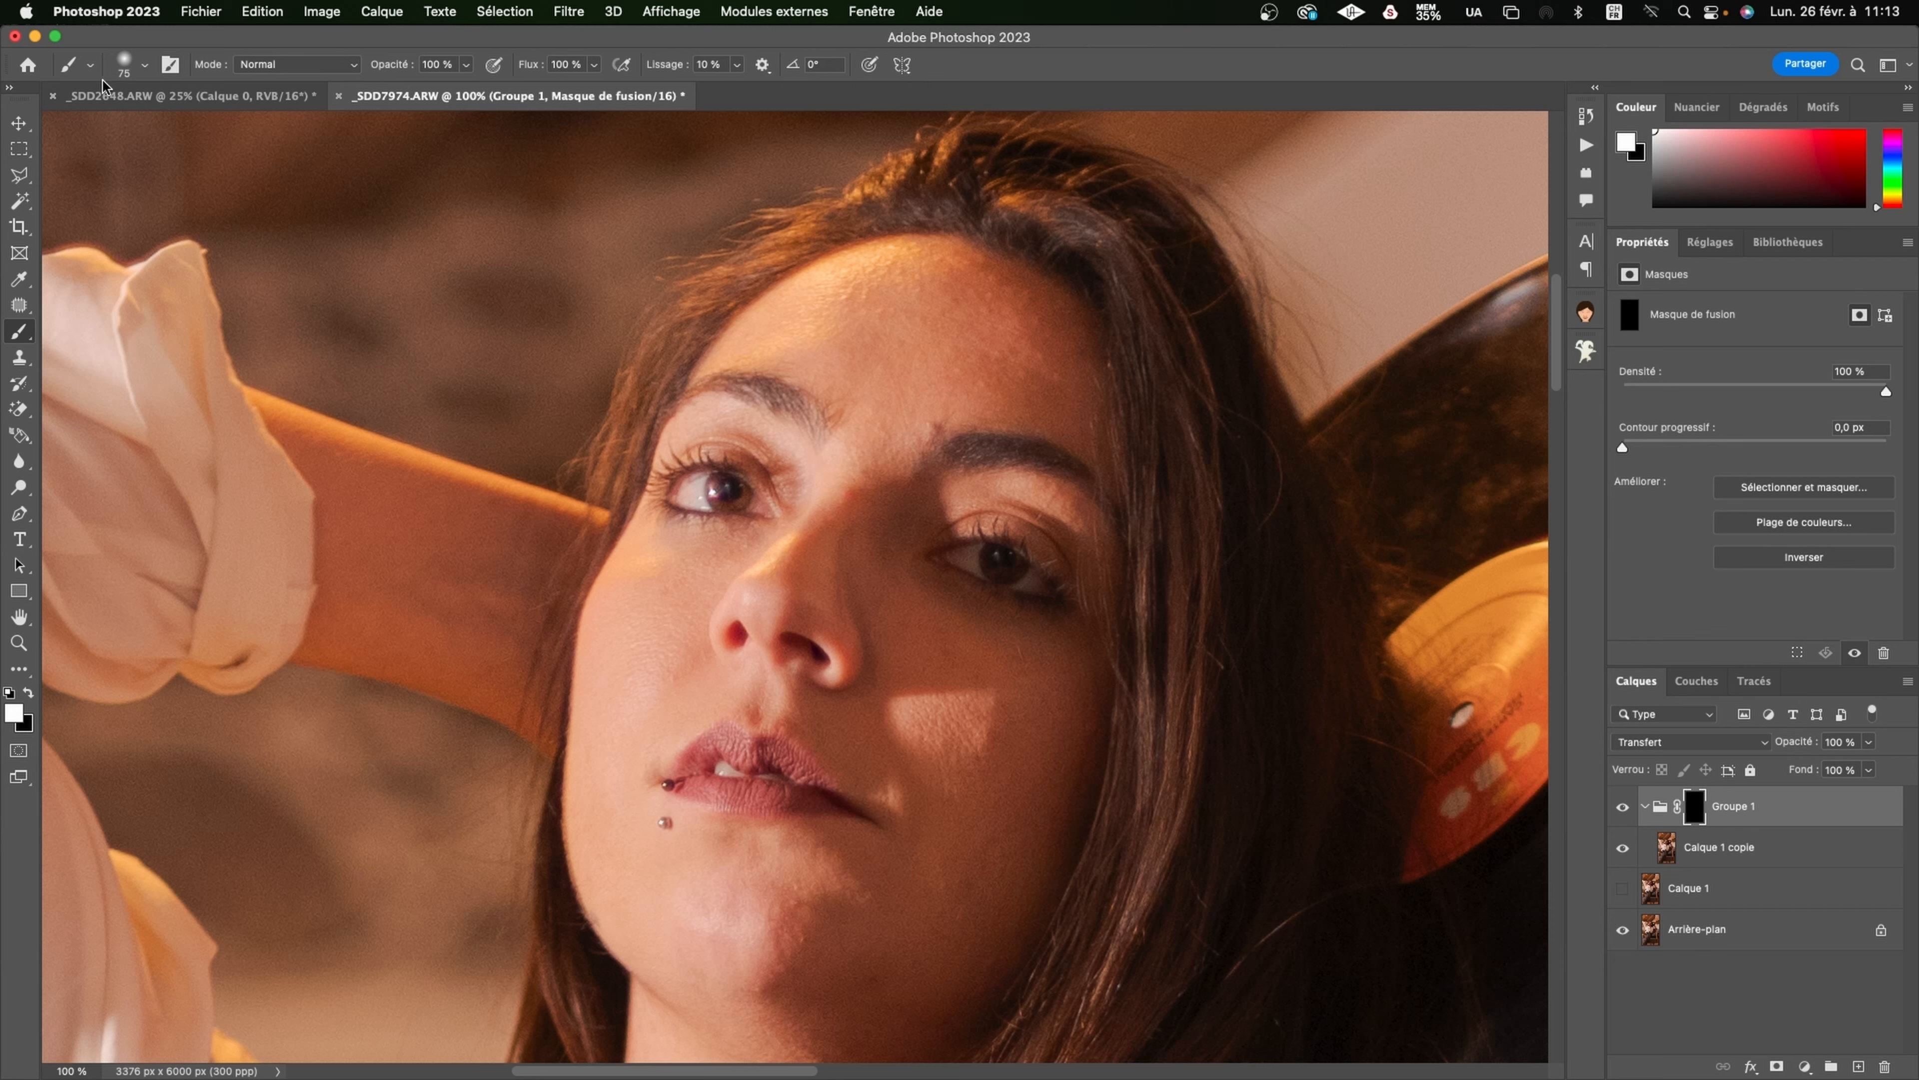
pyautogui.click(127, 67)
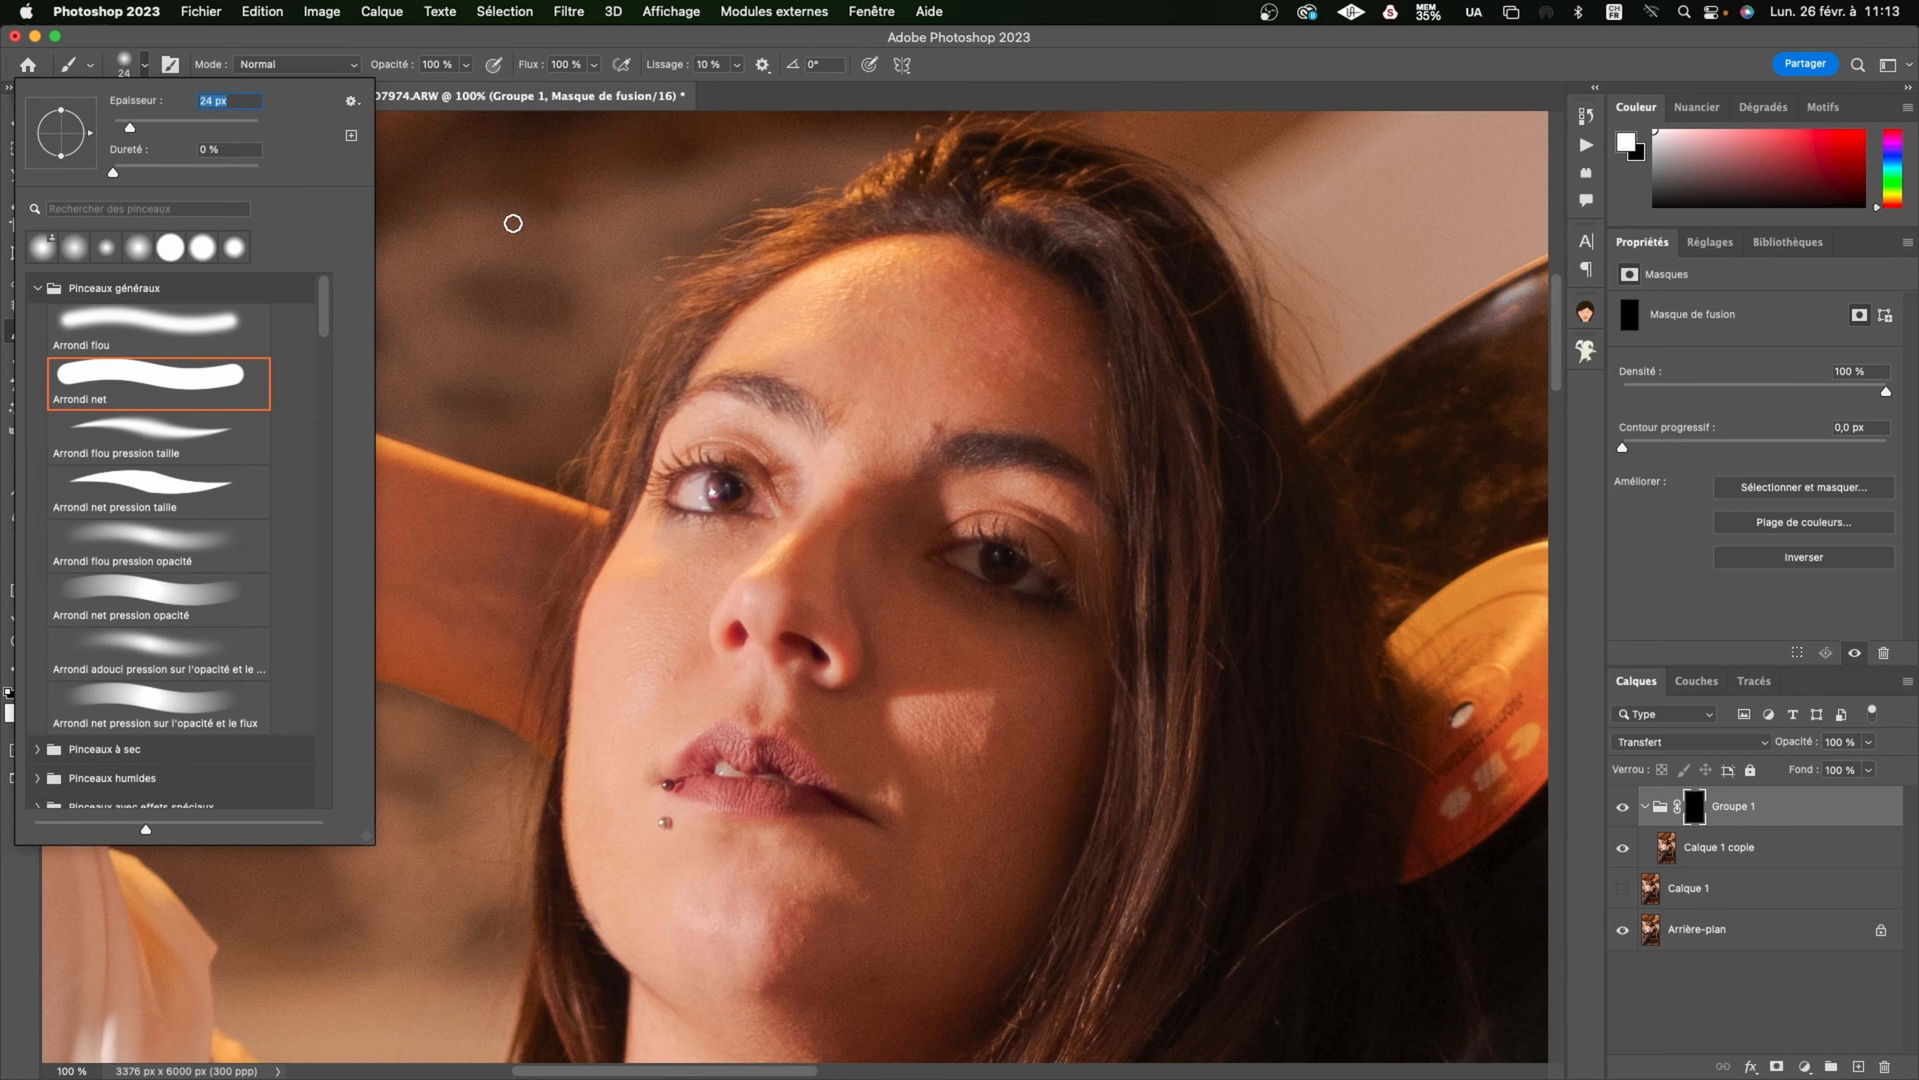
pyautogui.press('Return')
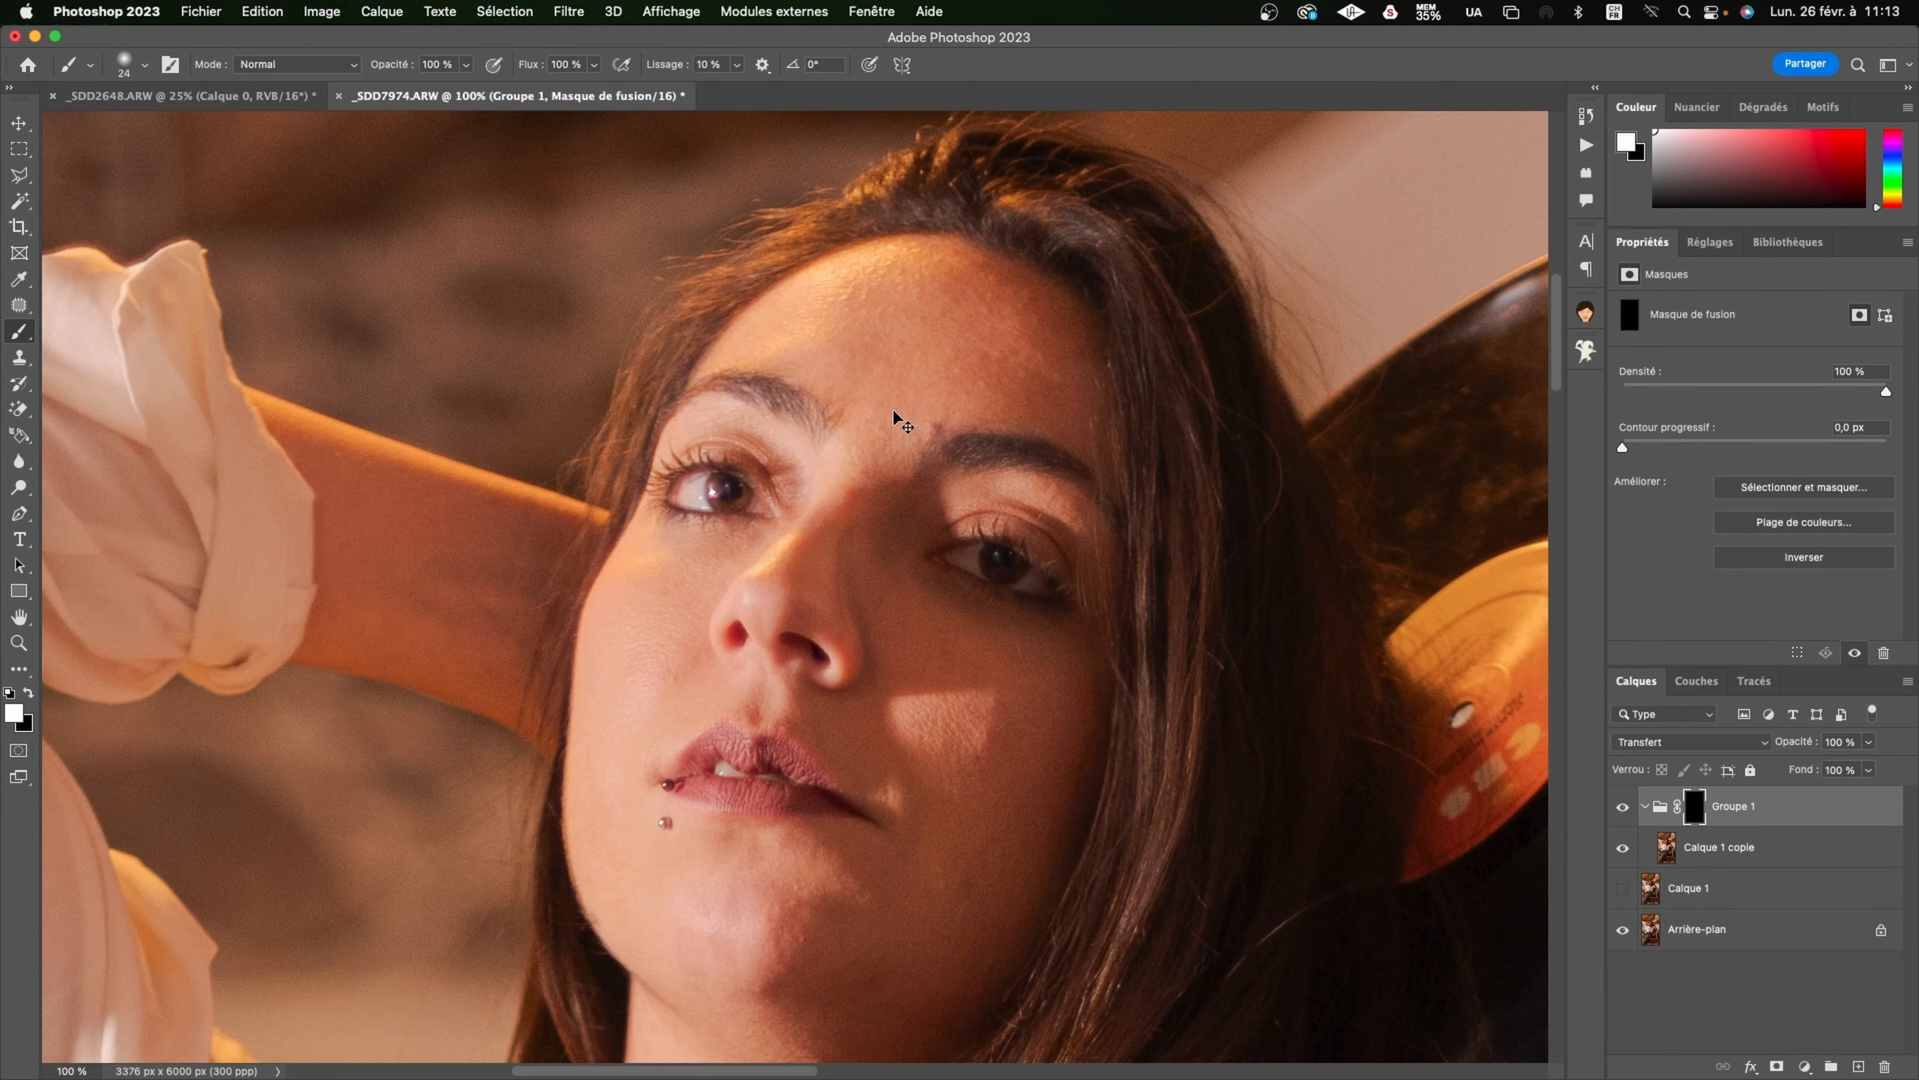
# Step: Paint white on the group mask at 300% zoom to remove the stray hairs and blemishes between the eyebrows
pyautogui.press('super+plus')
pyautogui.press('super+plus')
pyautogui.moveTo(988, 393)
pyautogui.mouseDown()
pyautogui.moveTo(693, 776)
pyautogui.moveTo(673, 523)
pyautogui.mouseUp()
pyautogui.moveTo(780, 493); pyautogui.dragTo(1411, 999)
pyautogui.moveTo(645, 282); pyautogui.dragTo(395, 633)
pyautogui.moveTo(1192, 798); pyautogui.dragTo(713, 366)
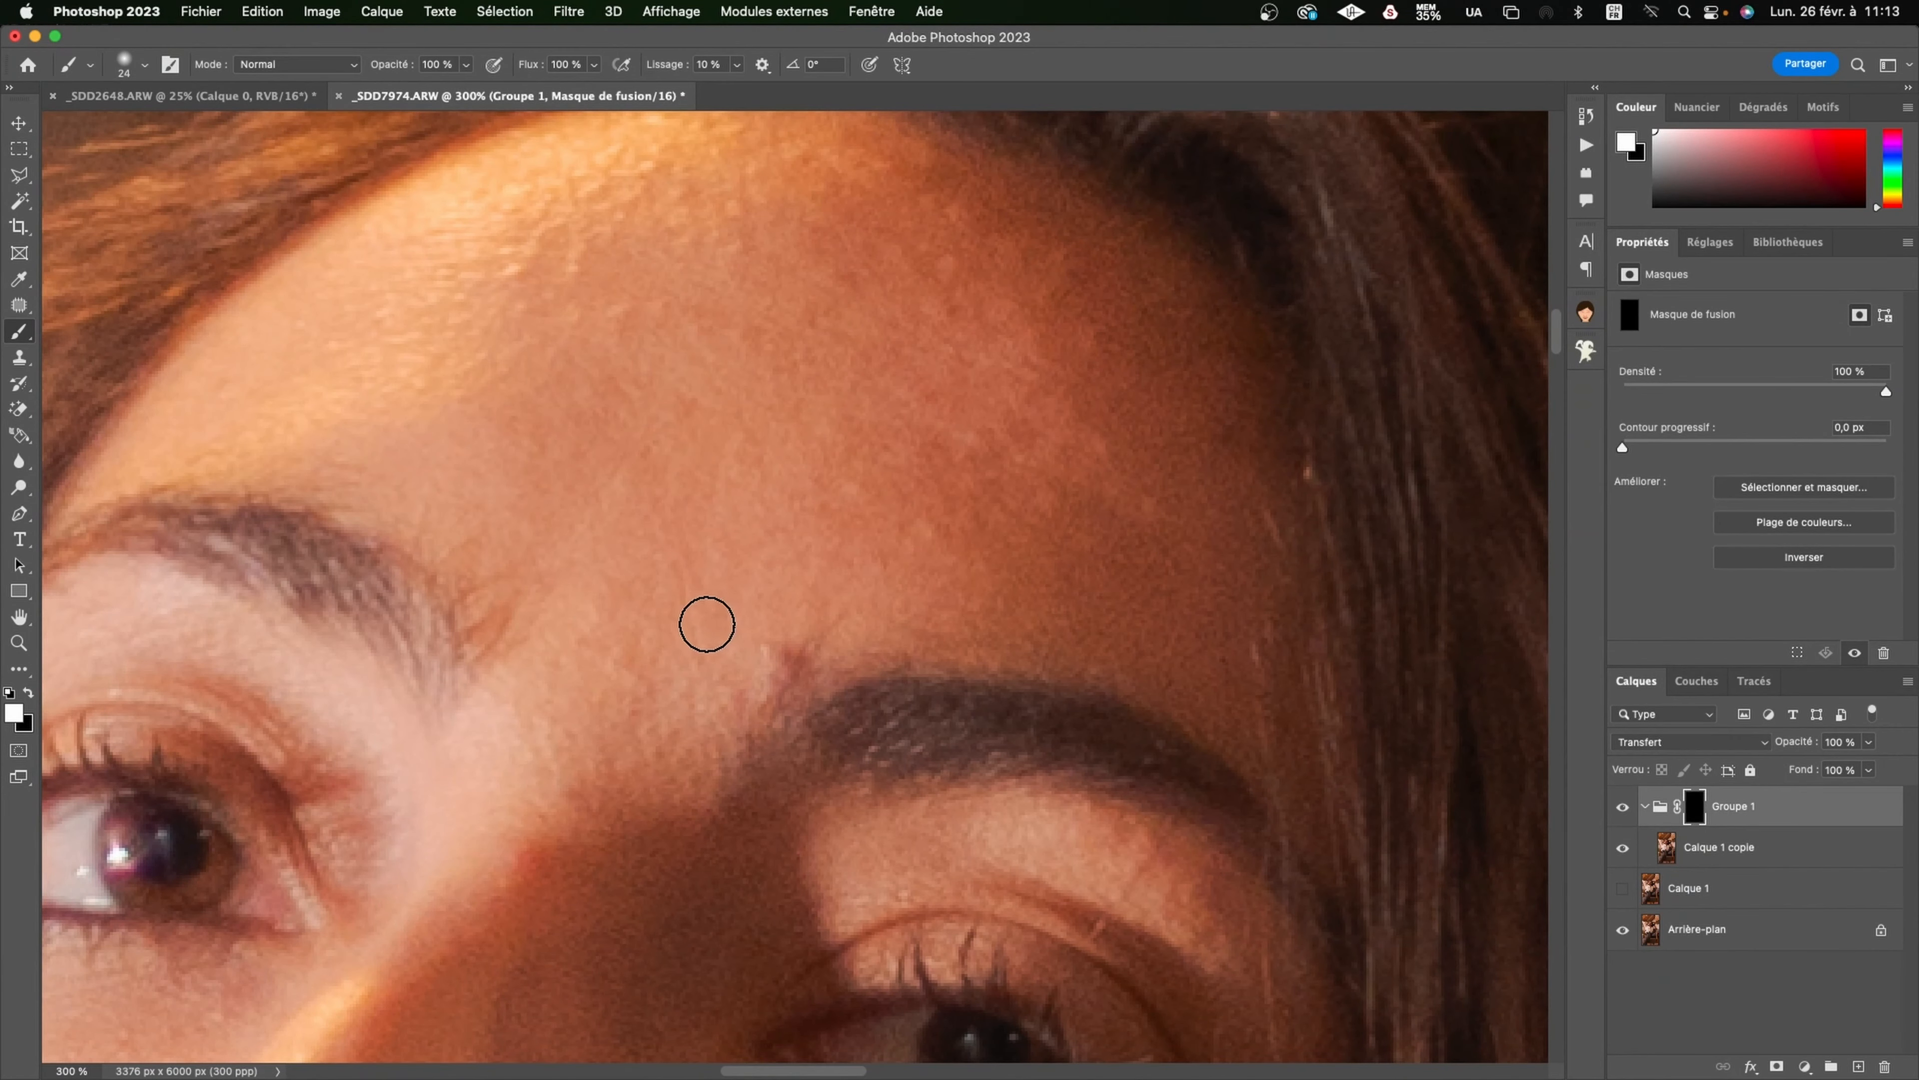
pyautogui.moveTo(770, 603)
pyautogui.mouseDown()
pyautogui.moveTo(764, 663)
pyautogui.moveTo(836, 622)
pyautogui.moveTo(723, 671)
pyautogui.moveTo(781, 625)
pyautogui.moveTo(841, 624)
pyautogui.moveTo(785, 517)
pyautogui.moveTo(821, 486)
pyautogui.moveTo(965, 523)
pyautogui.moveTo(1025, 506)
pyautogui.moveTo(975, 433)
pyautogui.moveTo(1107, 489)
pyautogui.moveTo(1046, 270)
pyautogui.moveTo(1000, 252)
pyautogui.moveTo(953, 270)
pyautogui.moveTo(958, 194)
pyautogui.moveTo(911, 242)
pyautogui.moveTo(583, 265)
pyautogui.moveTo(624, 313)
pyautogui.moveTo(605, 316)
pyautogui.moveTo(550, 306)
pyautogui.moveTo(520, 264)
pyautogui.moveTo(542, 235)
pyautogui.moveTo(581, 263)
pyautogui.moveTo(572, 211)
pyautogui.moveTo(676, 228)
pyautogui.moveTo(694, 190)
pyautogui.moveTo(740, 261)
pyautogui.moveTo(738, 214)
pyautogui.moveTo(811, 200)
pyautogui.moveTo(950, 277)
pyautogui.moveTo(903, 270)
pyautogui.moveTo(750, 314)
pyautogui.moveTo(678, 365)
pyautogui.moveTo(700, 419)
pyautogui.moveTo(571, 486)
pyautogui.moveTo(544, 593)
pyautogui.moveTo(526, 424)
pyautogui.moveTo(698, 429)
pyautogui.moveTo(1015, 493)
pyautogui.moveTo(843, 567)
pyautogui.moveTo(981, 574)
pyautogui.moveTo(1143, 501)
pyautogui.mouseUp()
pyautogui.moveTo(703, 672); pyautogui.dragTo(910, 76)
pyautogui.moveTo(673, 489); pyautogui.dragTo(557, 287)
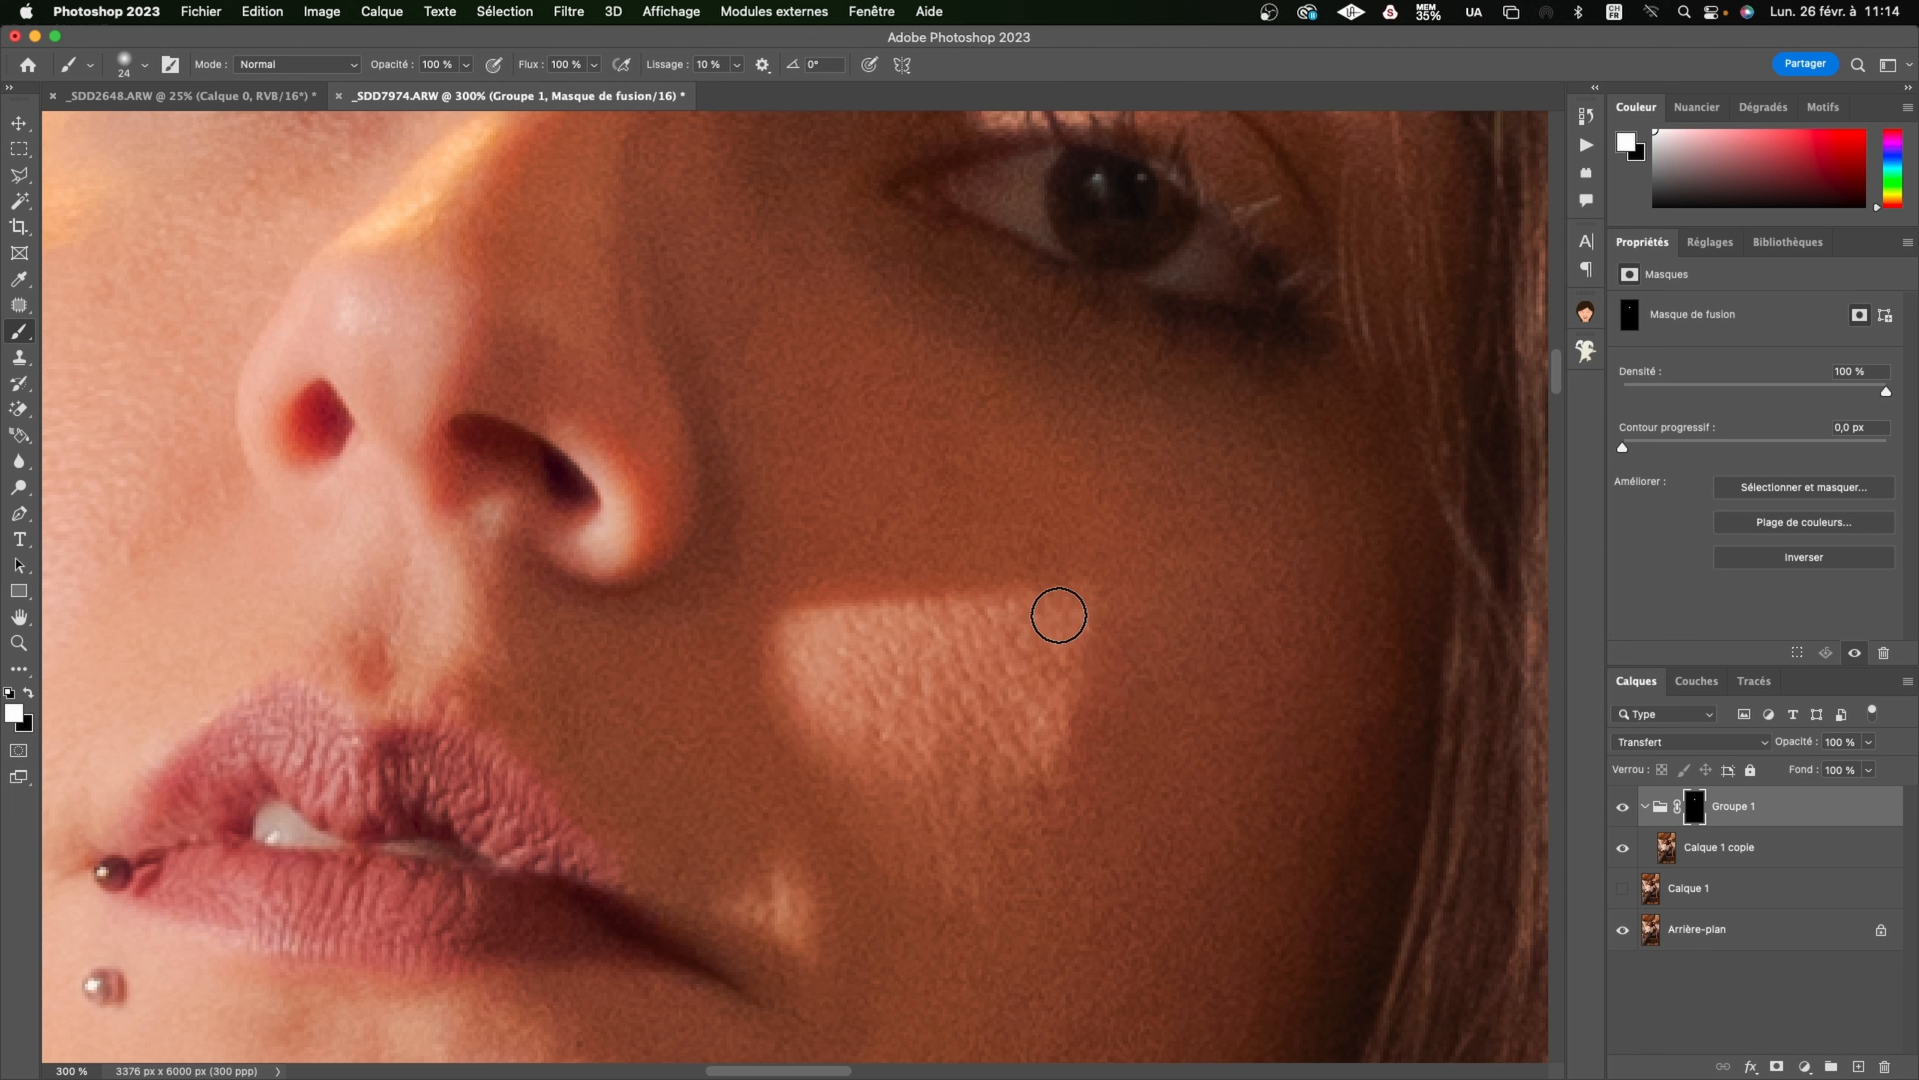
# Step: Try painting the mask over the edge of the light patch on the cheek and undo the stroke
pyautogui.moveTo(1083, 602); pyautogui.dragTo(1068, 714)
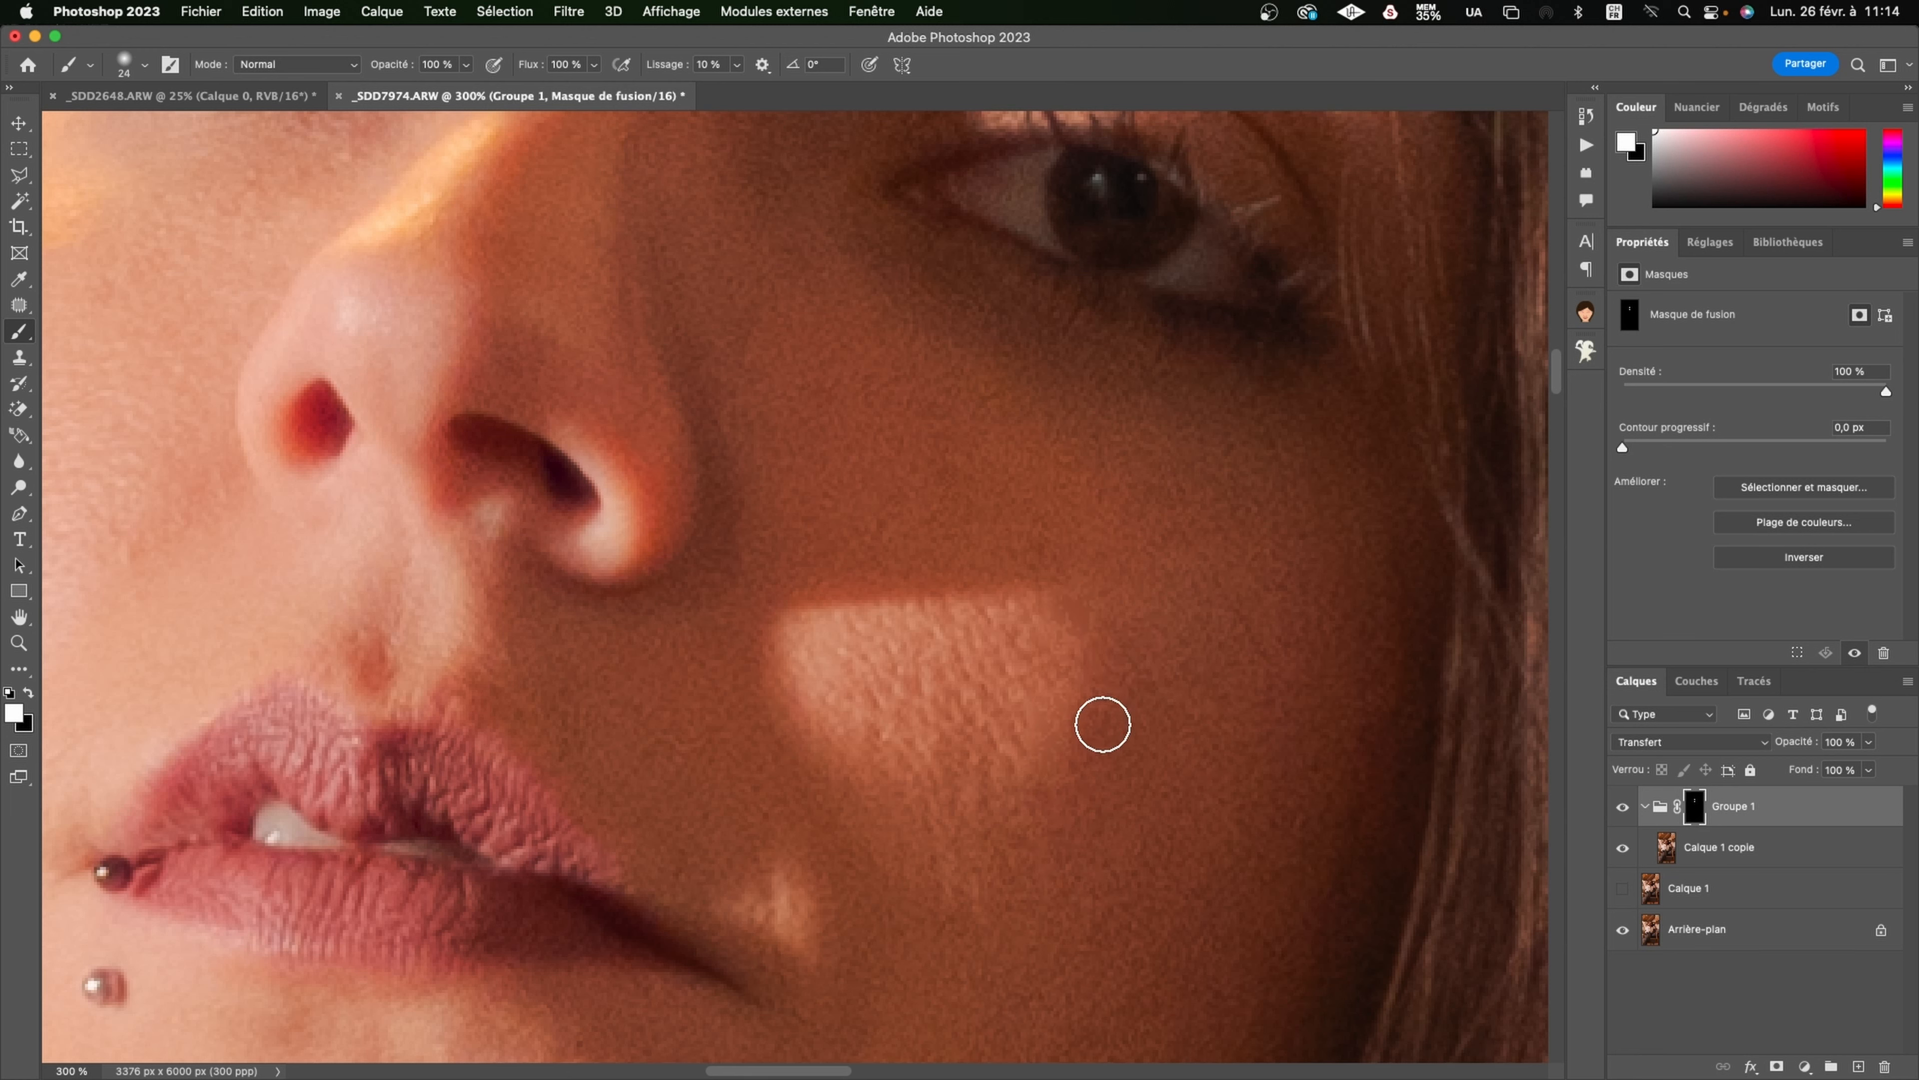
pyautogui.press('super+z')
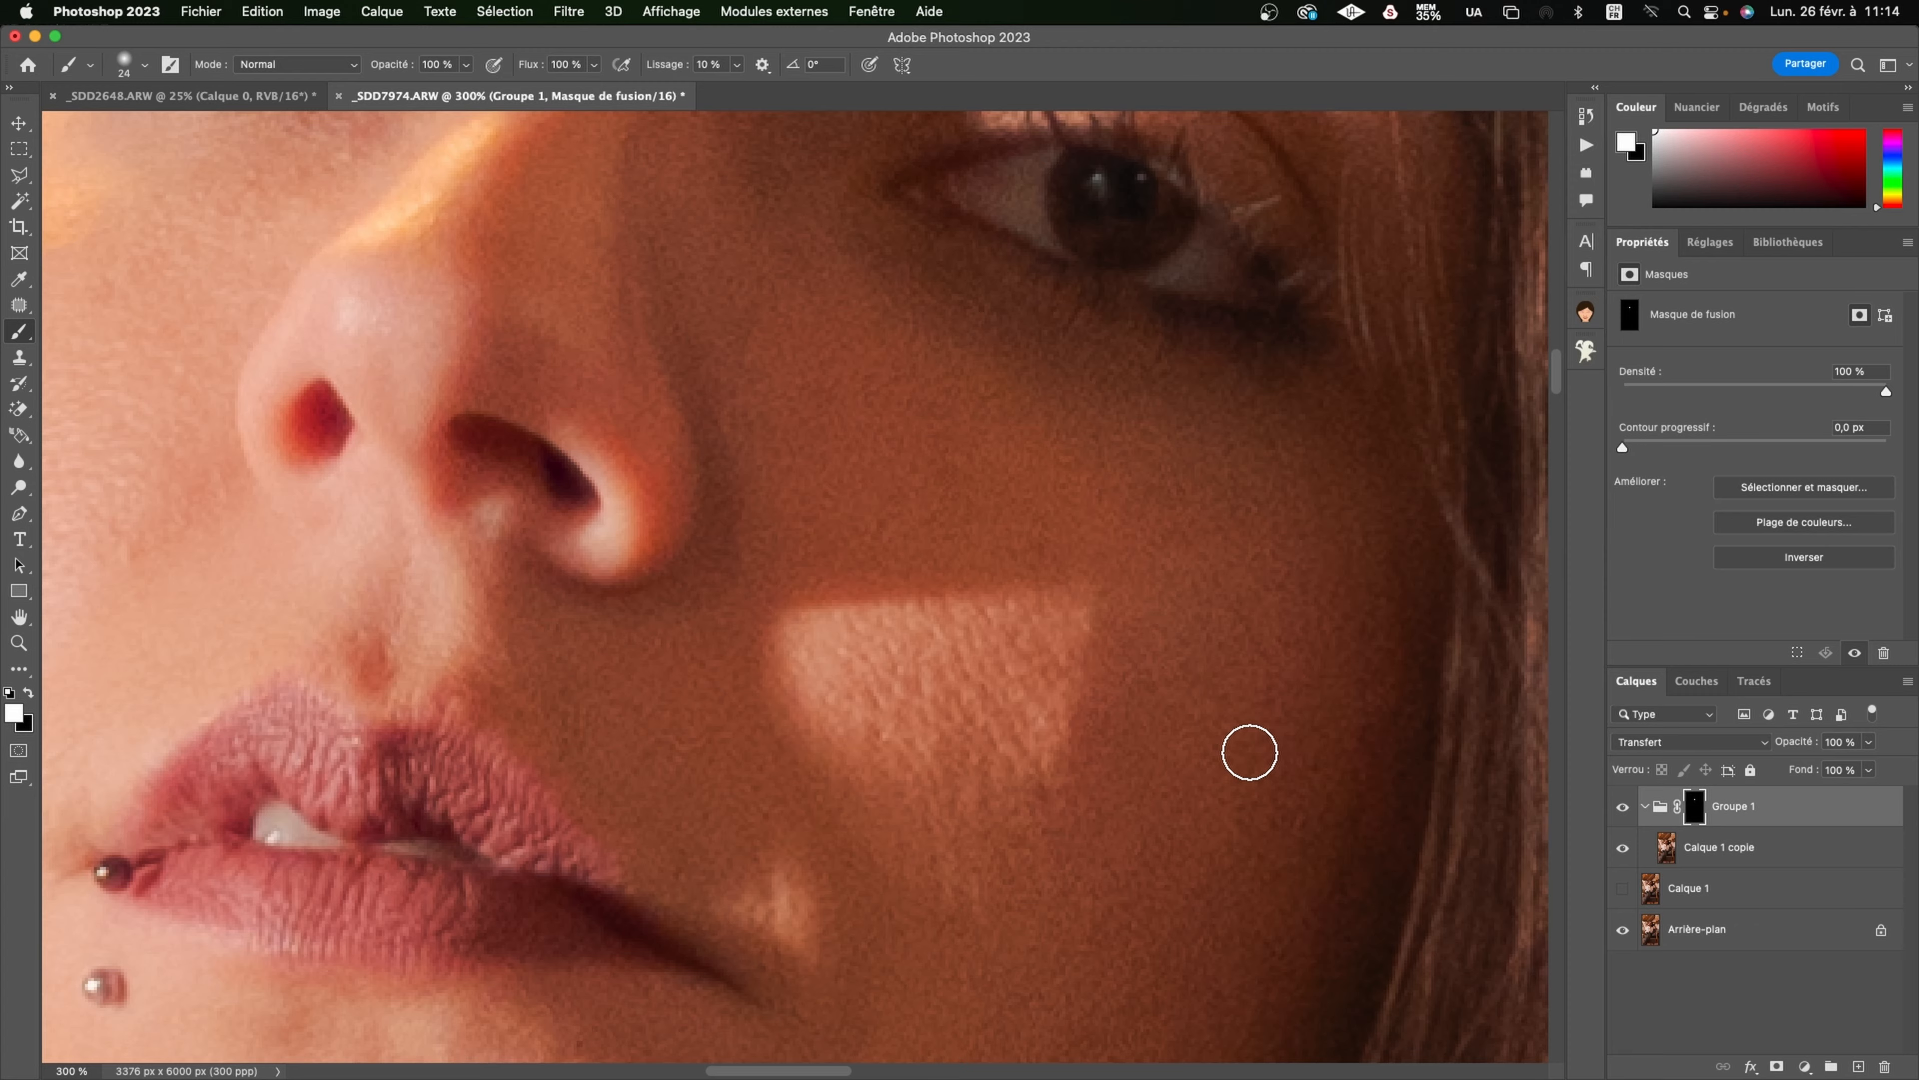
# Step: Examine the lower cheek, chin and neck, then the eyes and forehead, for remaining skin blemishes
pyautogui.moveTo(1208, 785)
pyautogui.mouseDown()
pyautogui.moveTo(1174, 630)
pyautogui.moveTo(1183, 373)
pyautogui.mouseUp()
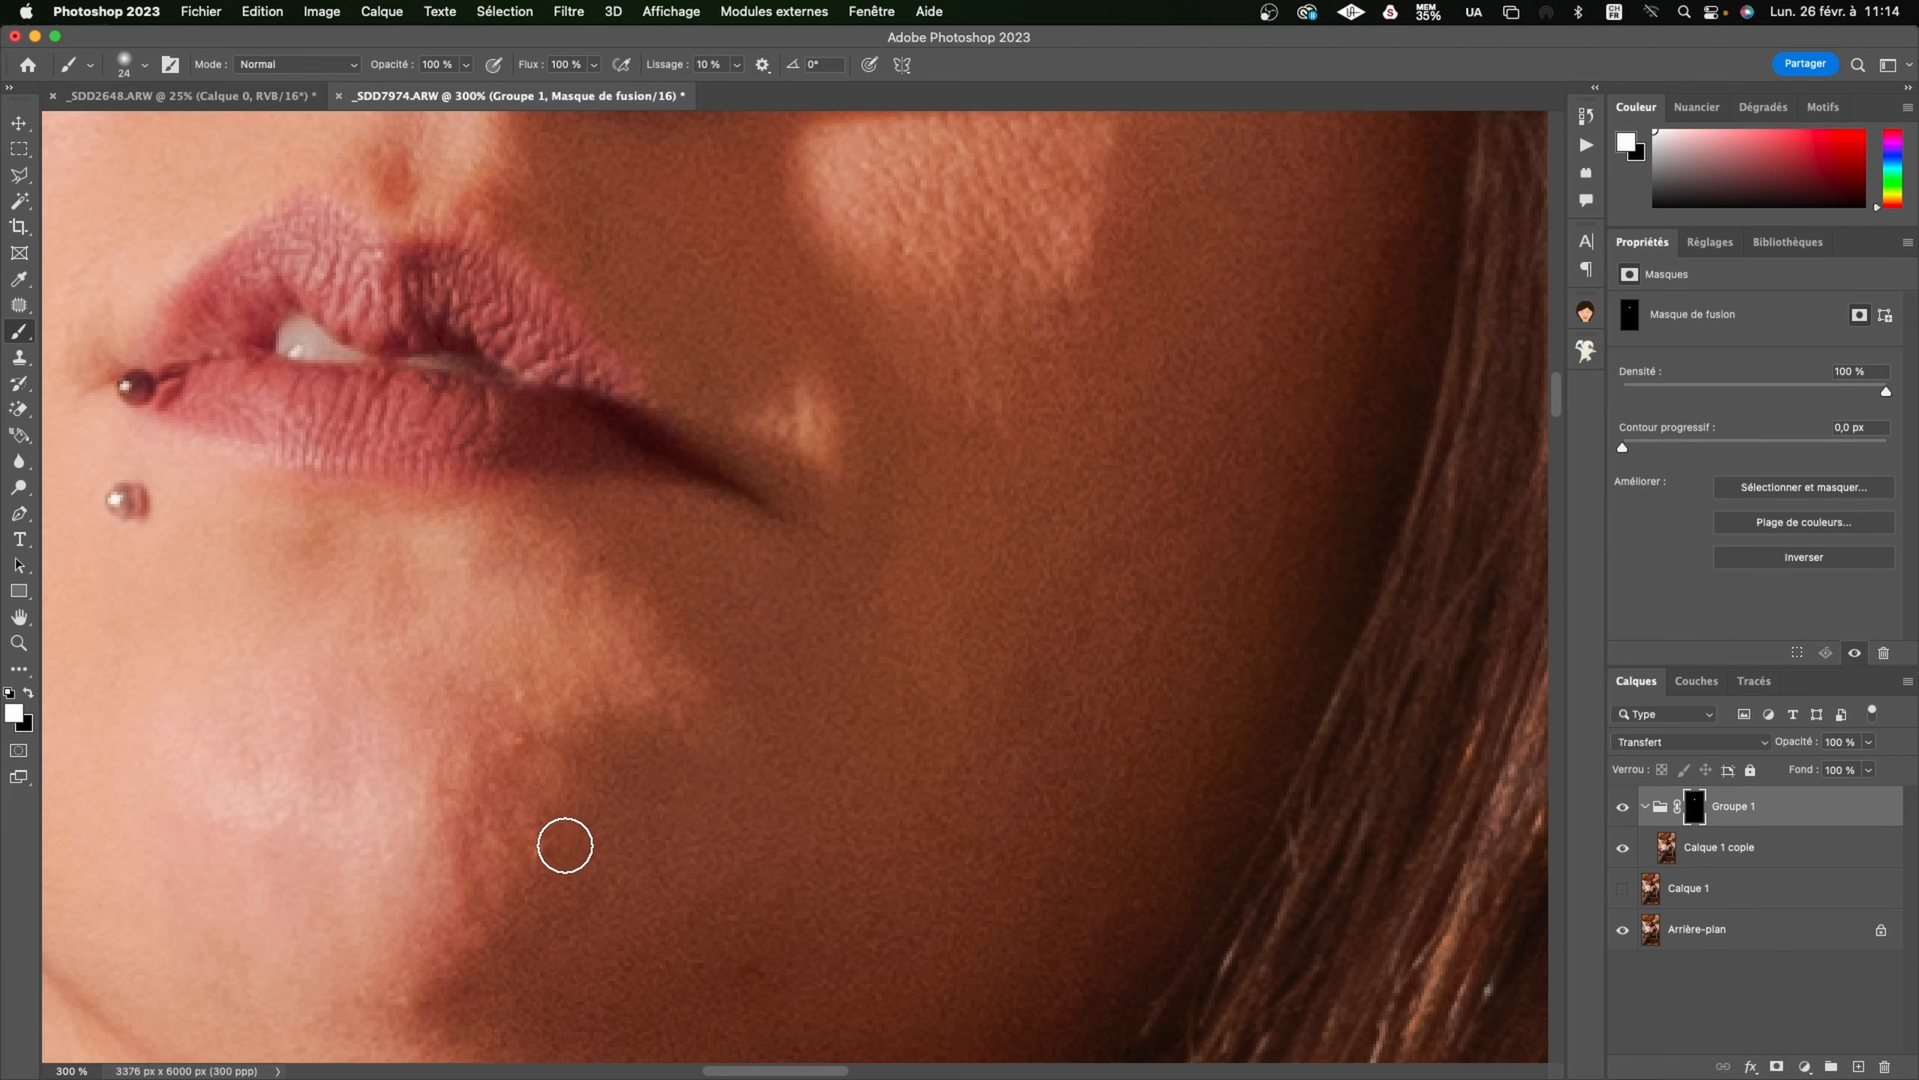
pyautogui.moveTo(629, 857); pyautogui.dragTo(658, 565)
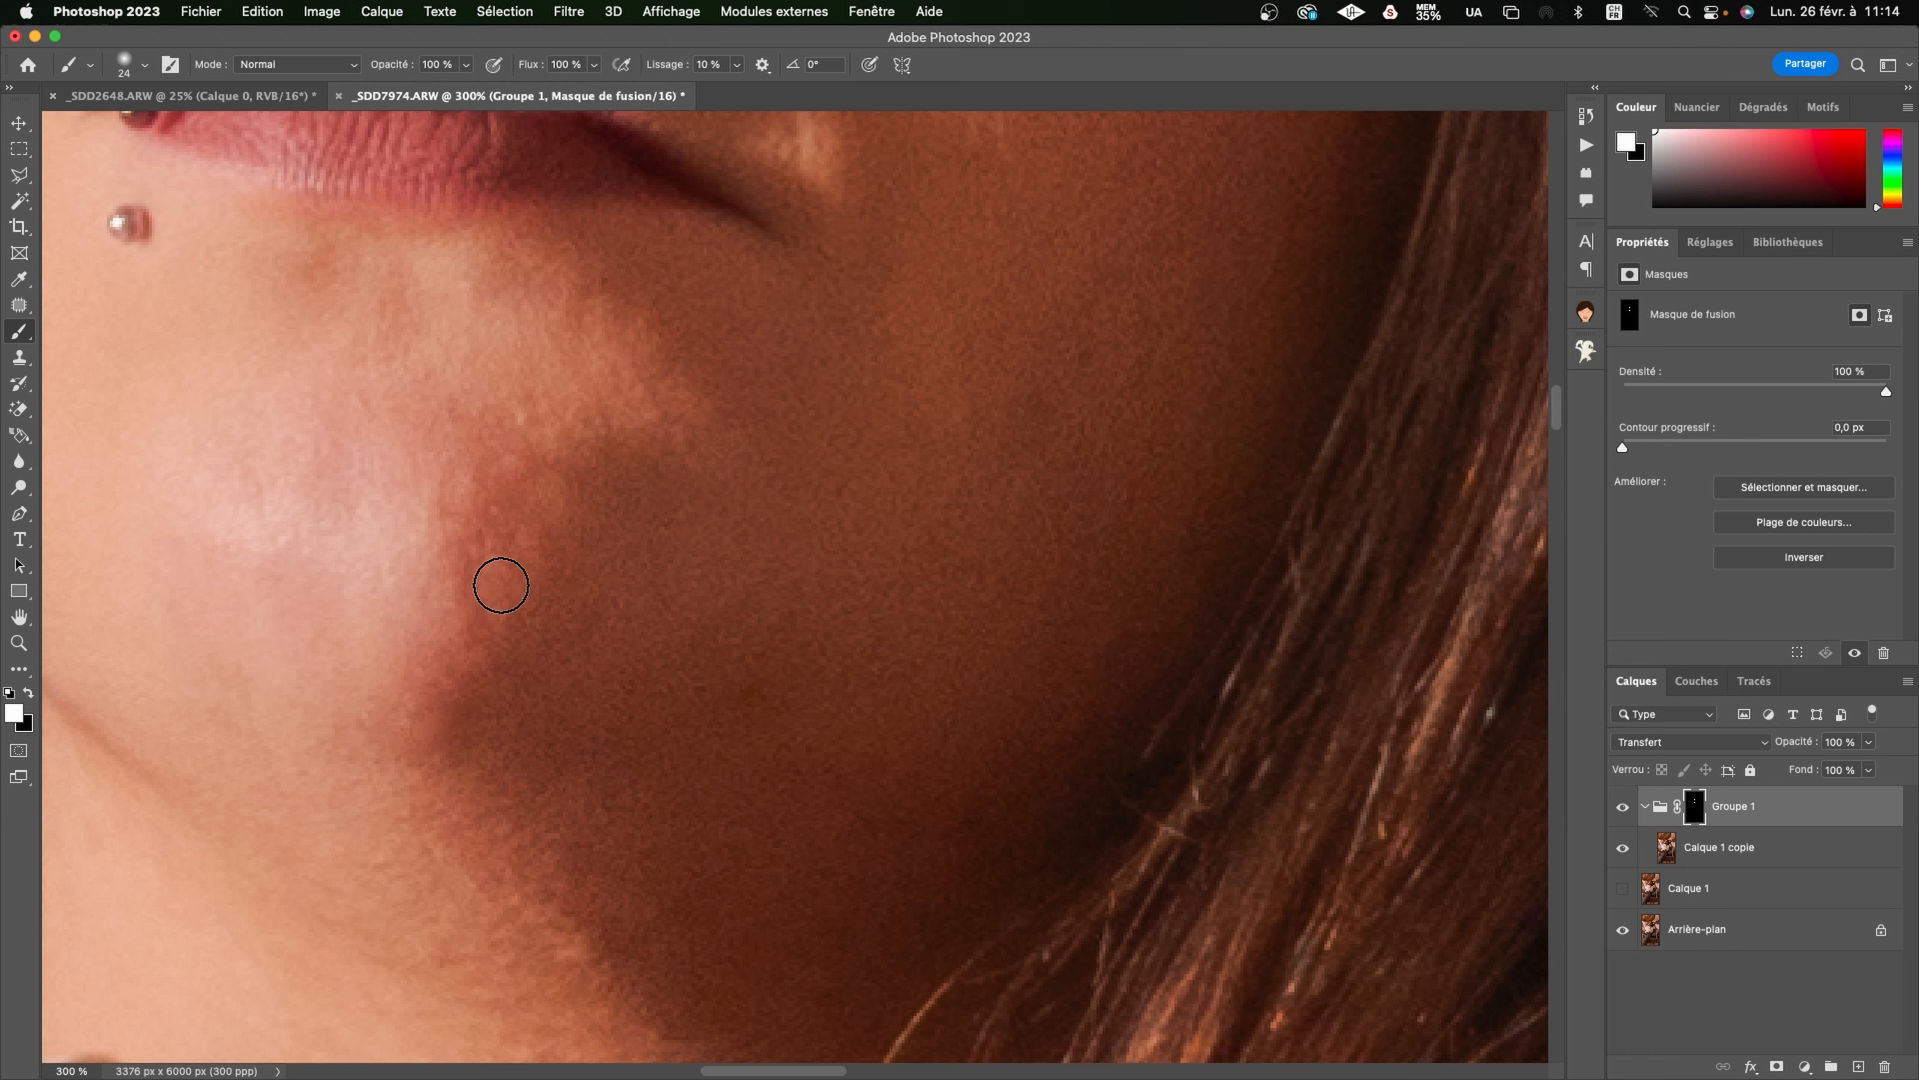
pyautogui.moveTo(608, 588); pyautogui.dragTo(769, 403)
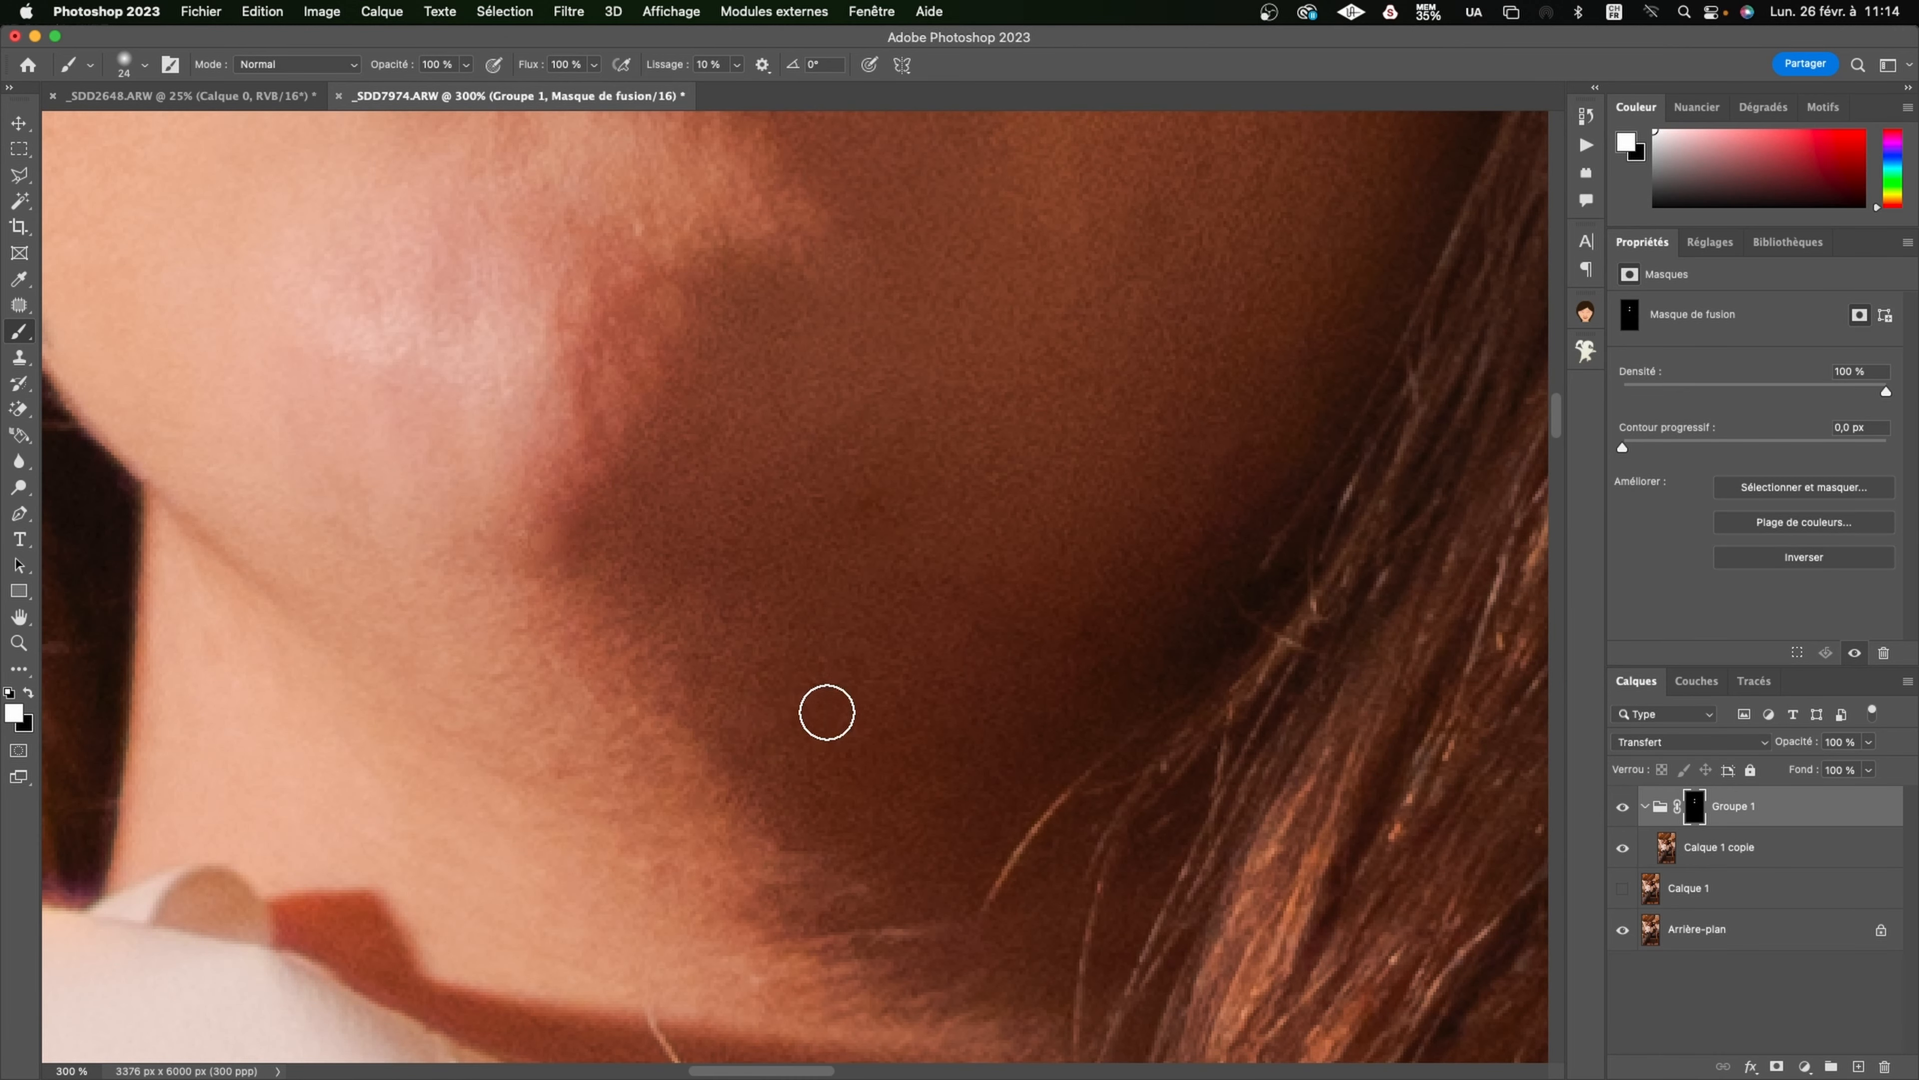
pyautogui.moveTo(1019, 429); pyautogui.dragTo(1070, 621)
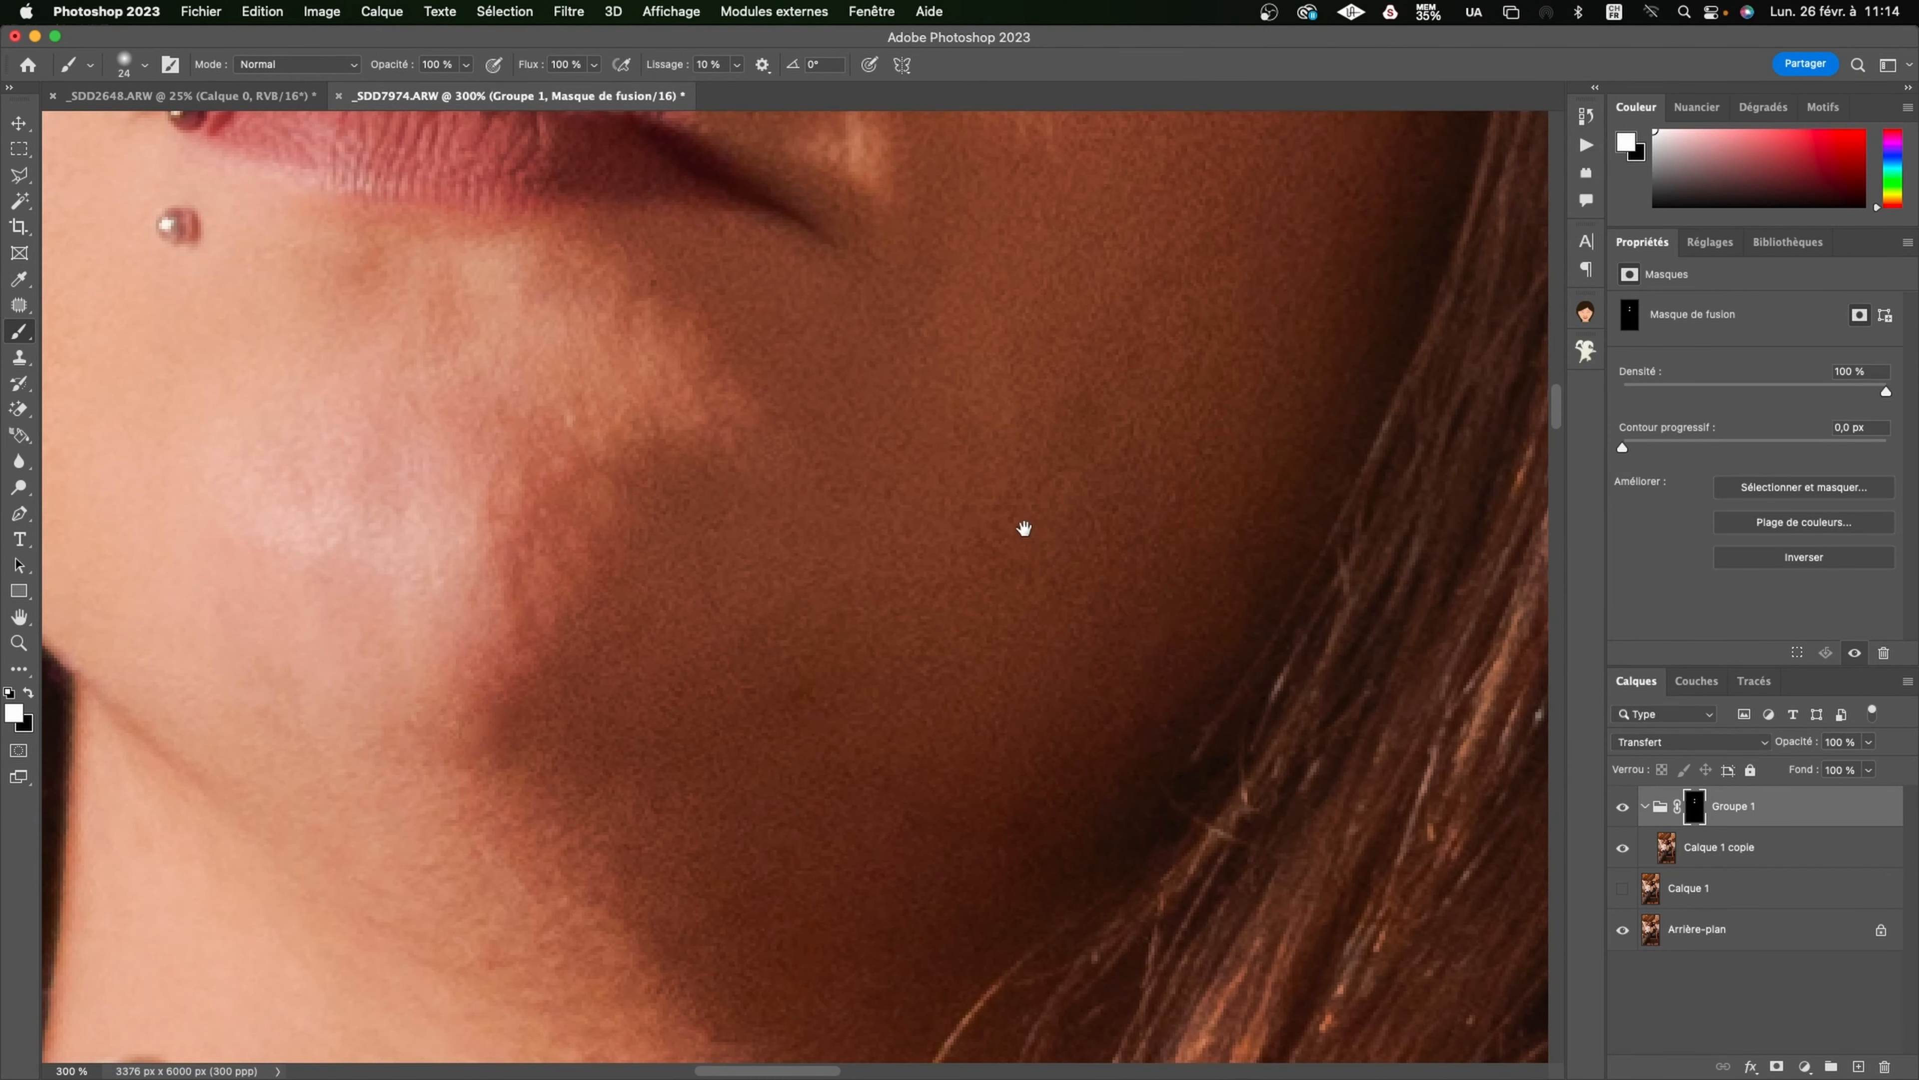
pyautogui.moveTo(1026, 531); pyautogui.dragTo(1083, 638)
pyautogui.moveTo(933, 489); pyautogui.dragTo(945, 679)
pyautogui.moveTo(672, 444); pyautogui.dragTo(784, 703)
pyautogui.moveTo(798, 552)
pyautogui.mouseDown()
pyautogui.moveTo(823, 664)
pyautogui.moveTo(900, 755)
pyautogui.moveTo(857, 721)
pyautogui.mouseUp()
pyautogui.moveTo(784, 557); pyautogui.dragTo(728, 847)
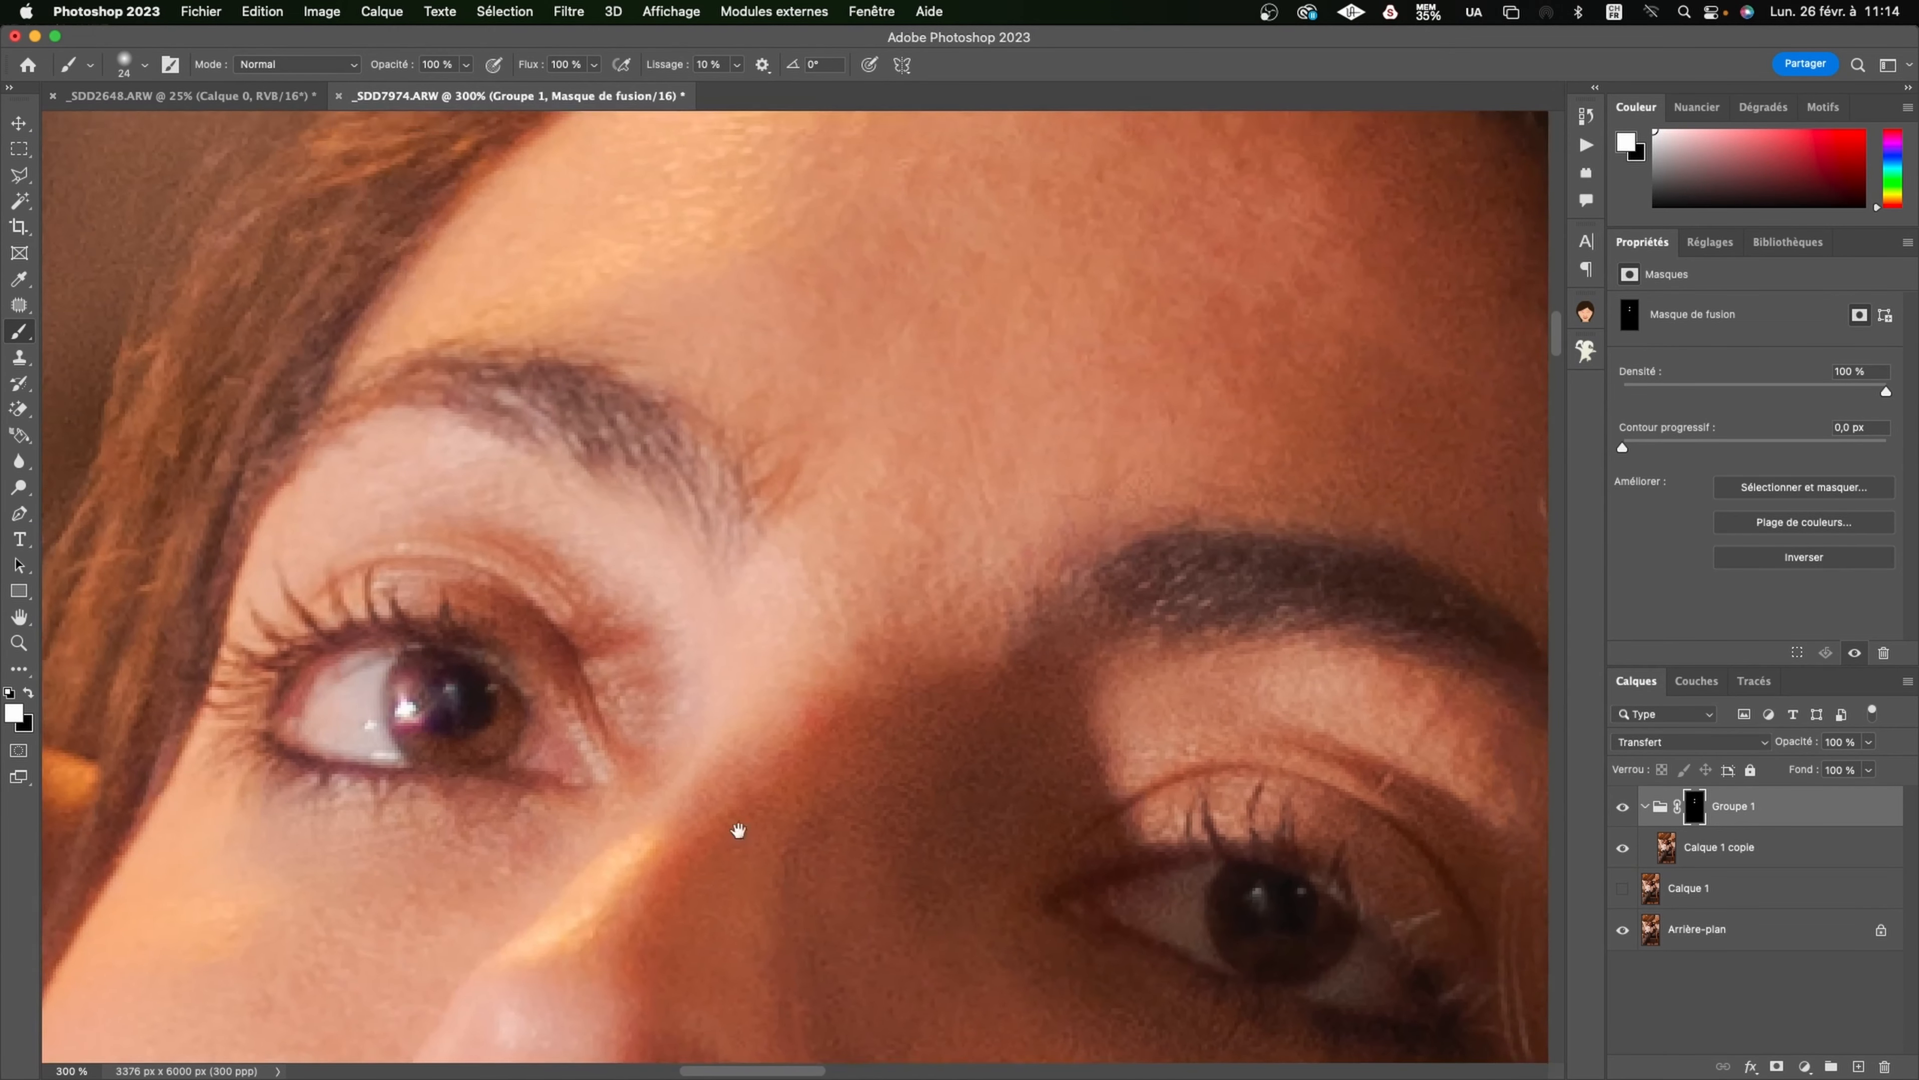
pyautogui.moveTo(883, 519); pyautogui.dragTo(829, 716)
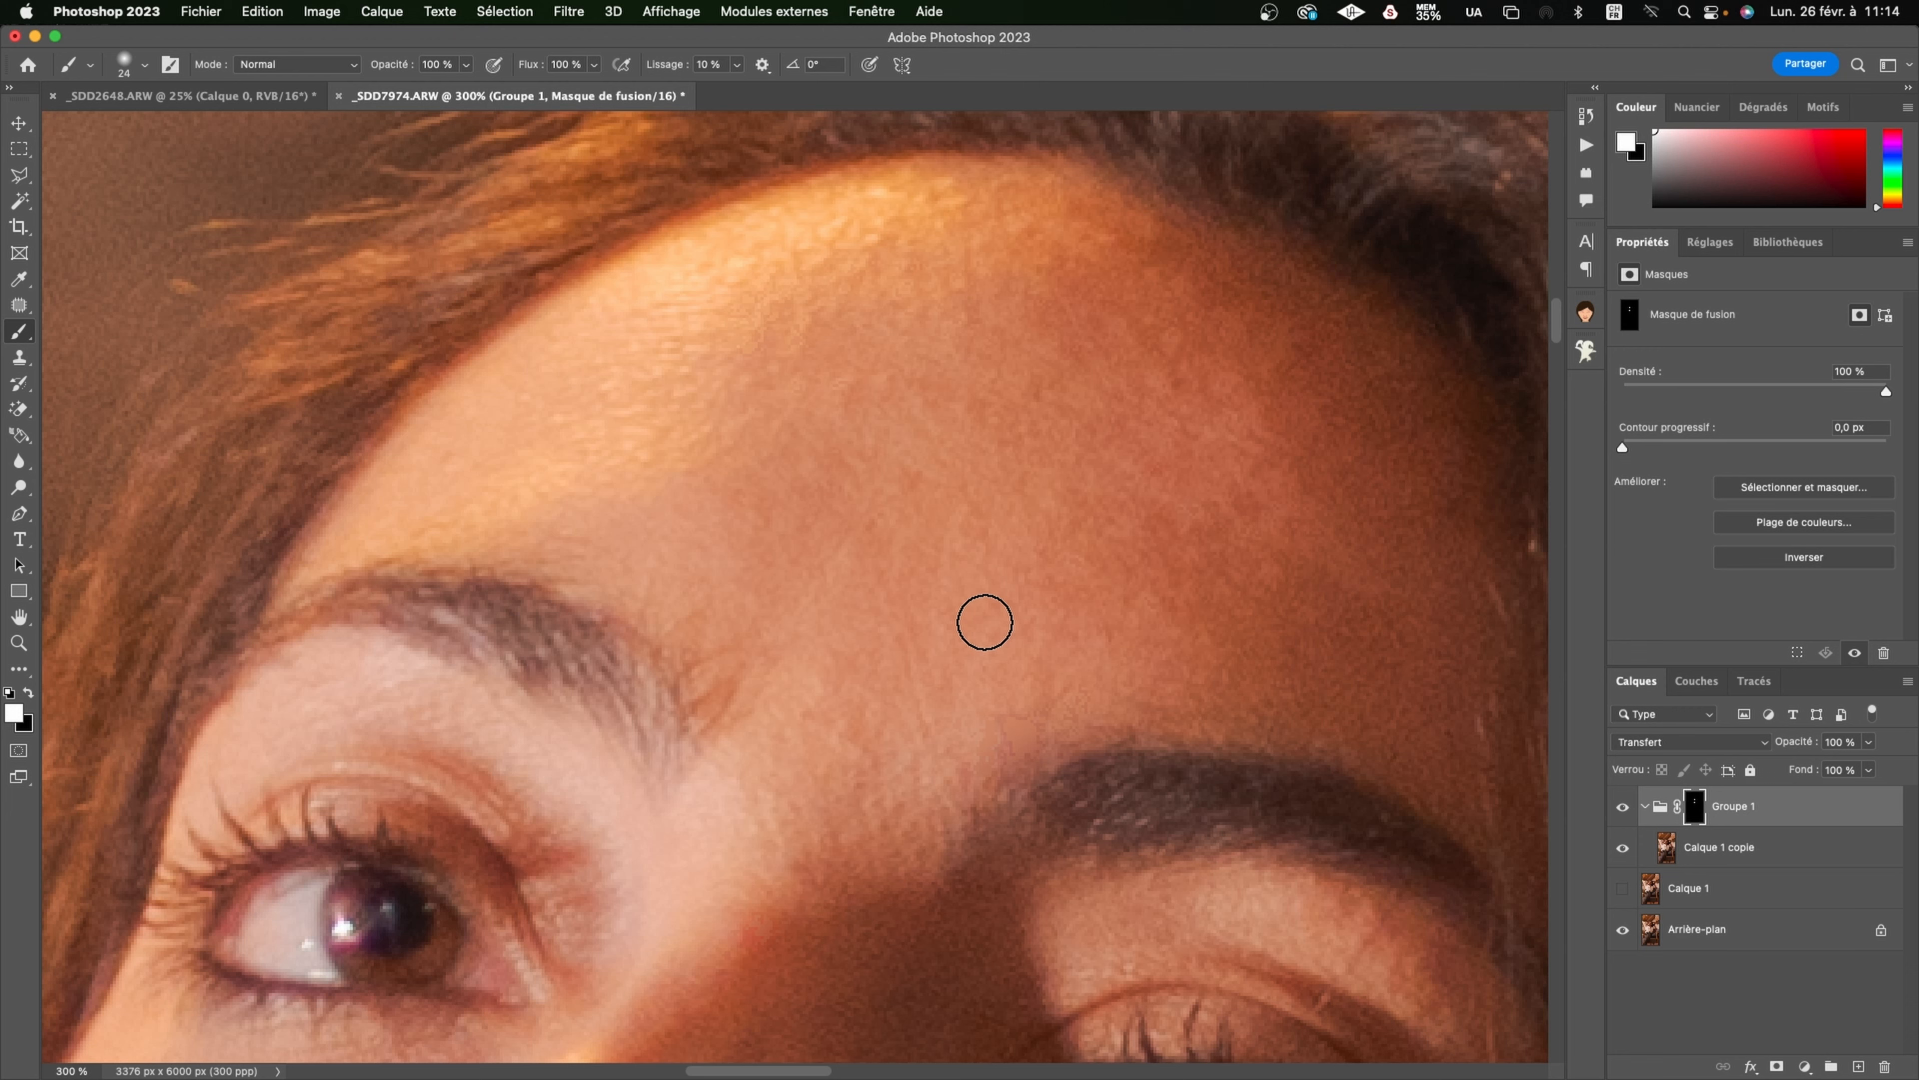
# Step: Collapse Groupe 1 and place it together with Calque 1 in a new group
pyautogui.moveTo(1058, 652); pyautogui.dragTo(926, 463)
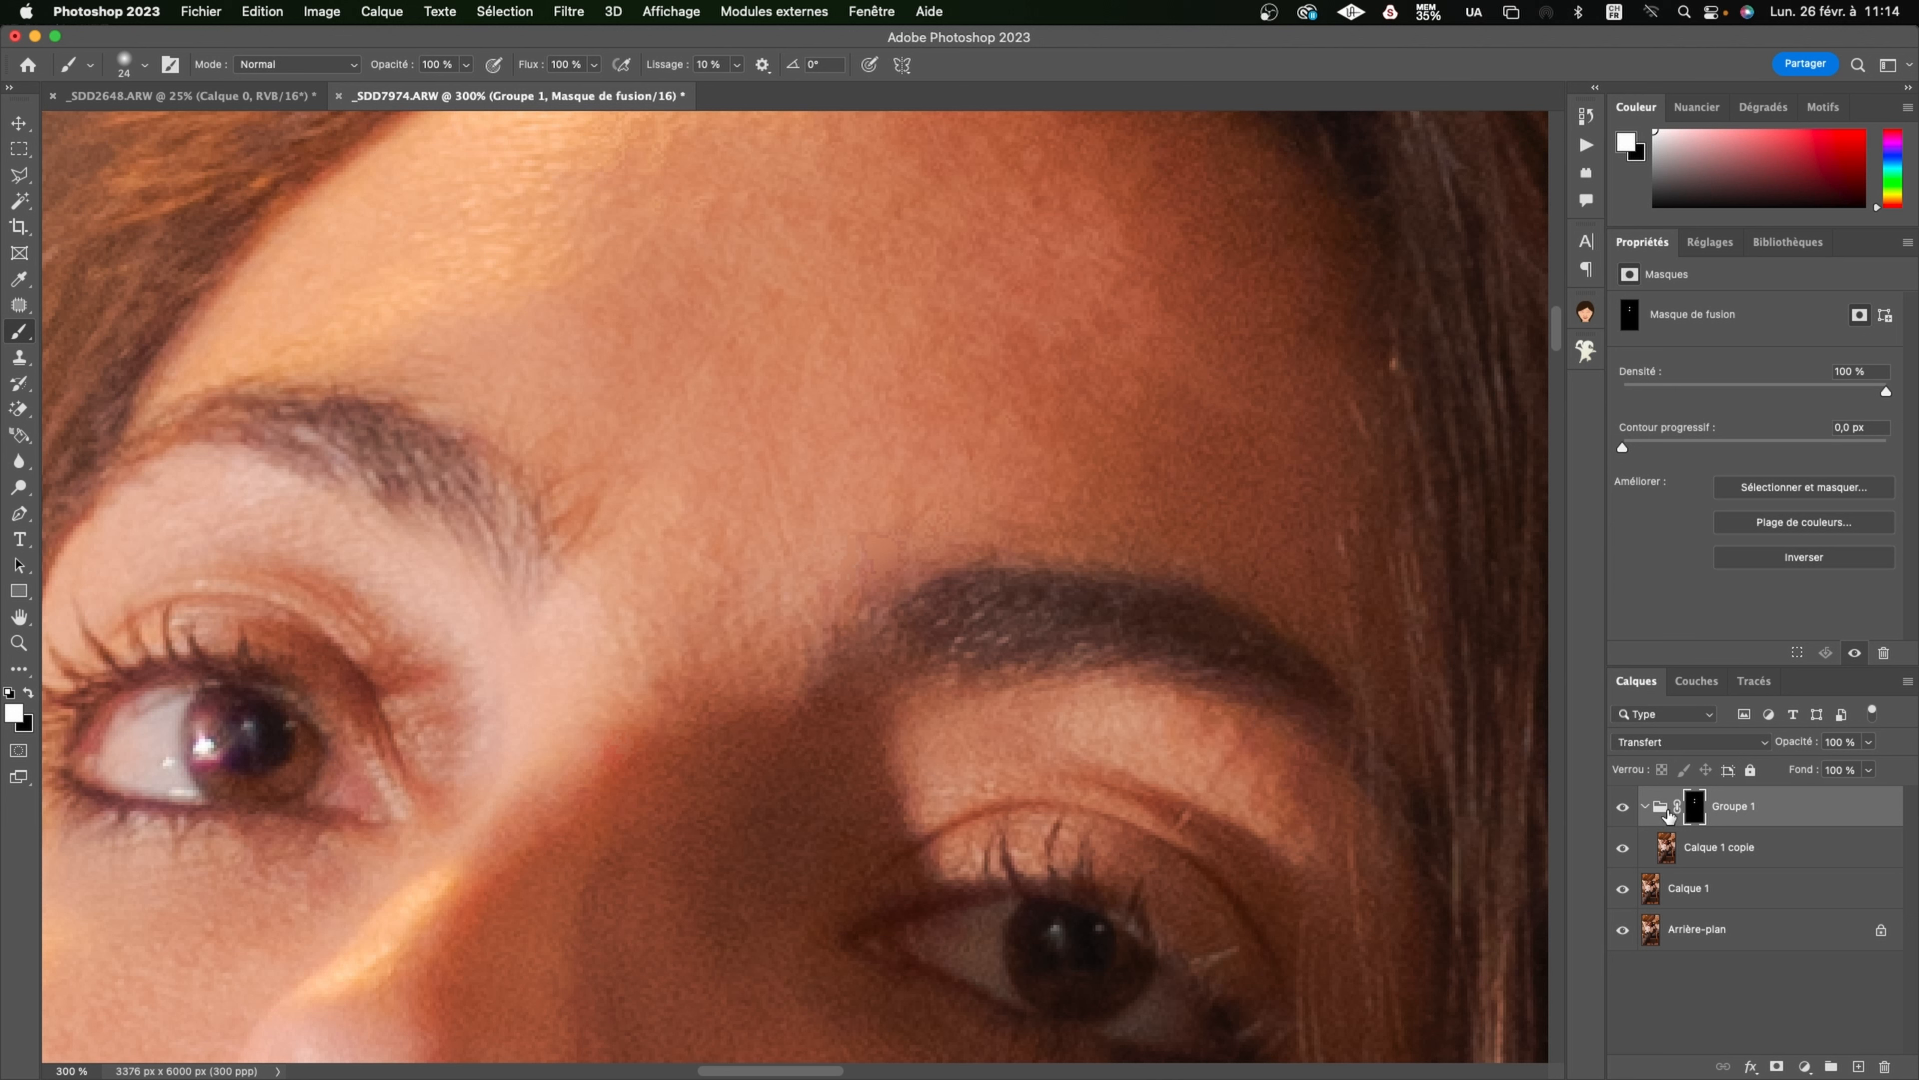
pyautogui.click(1646, 807)
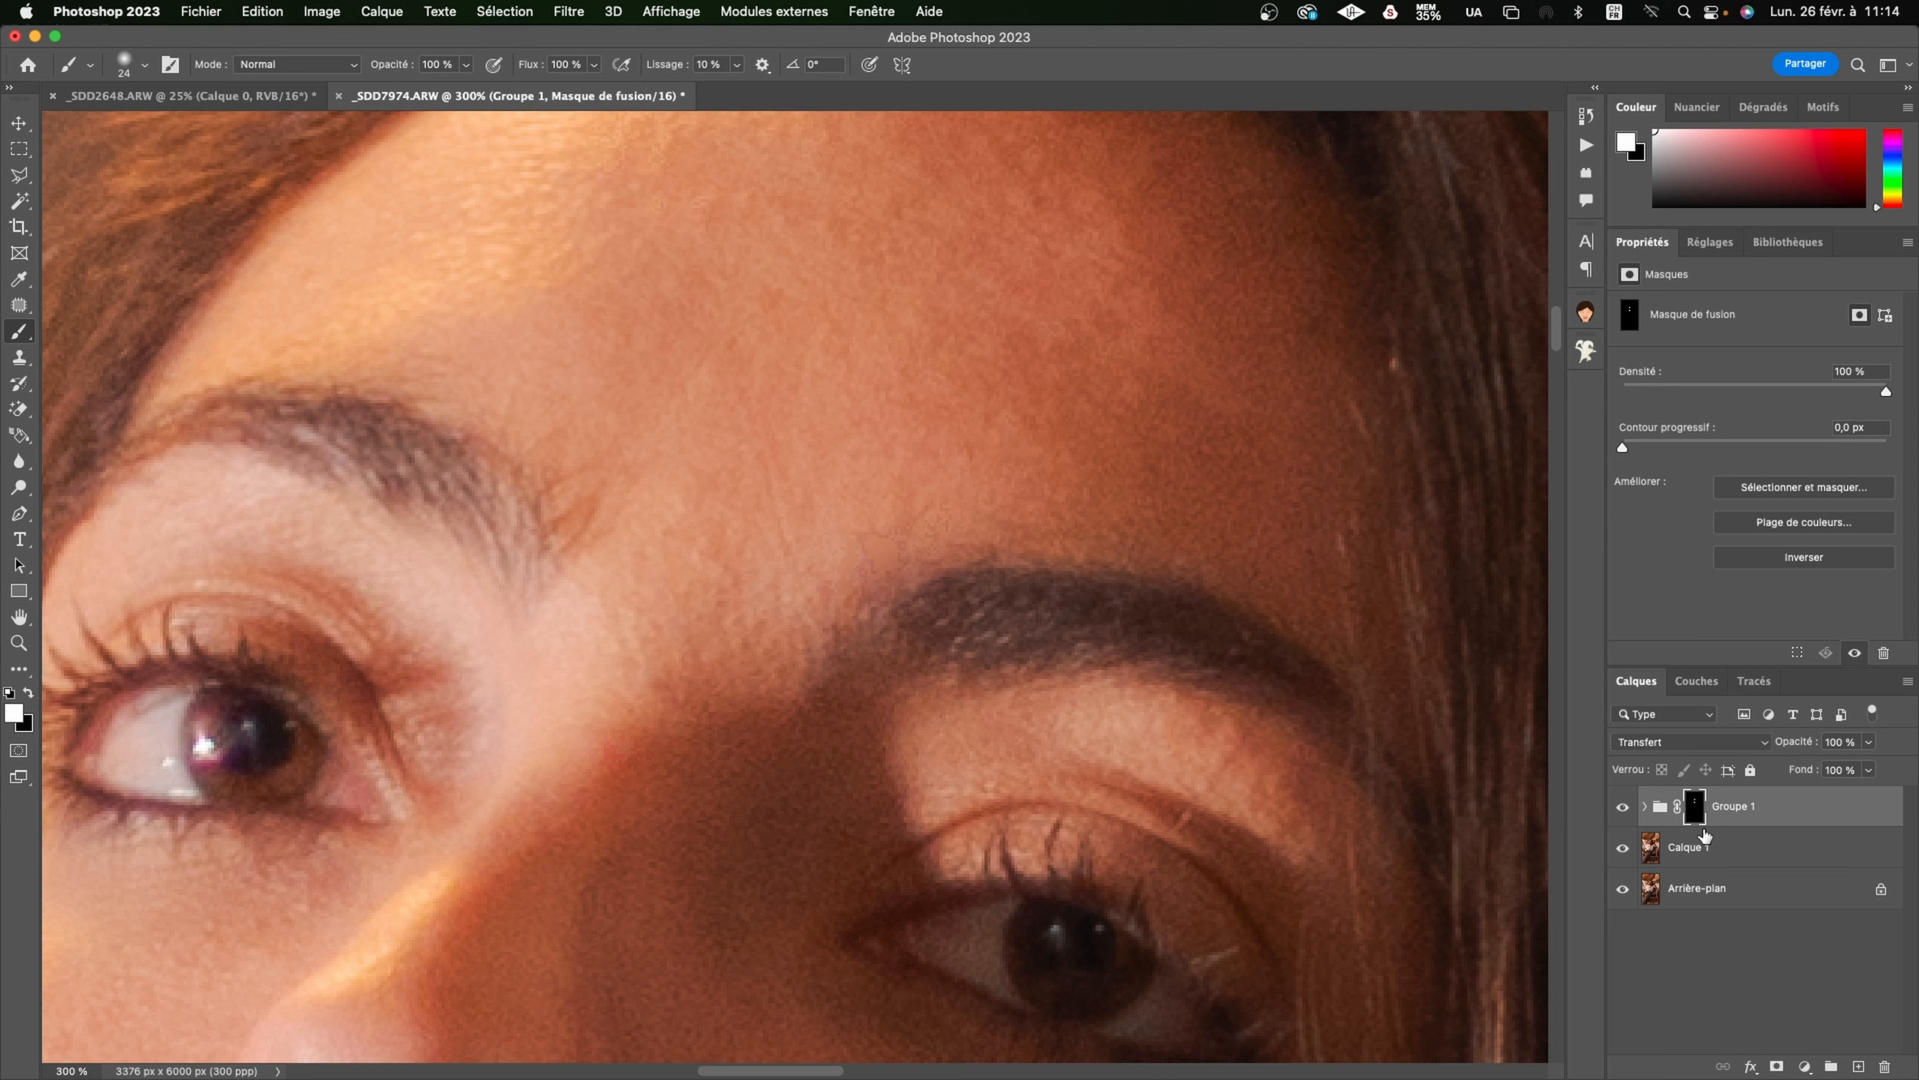
pyautogui.click(1792, 856)
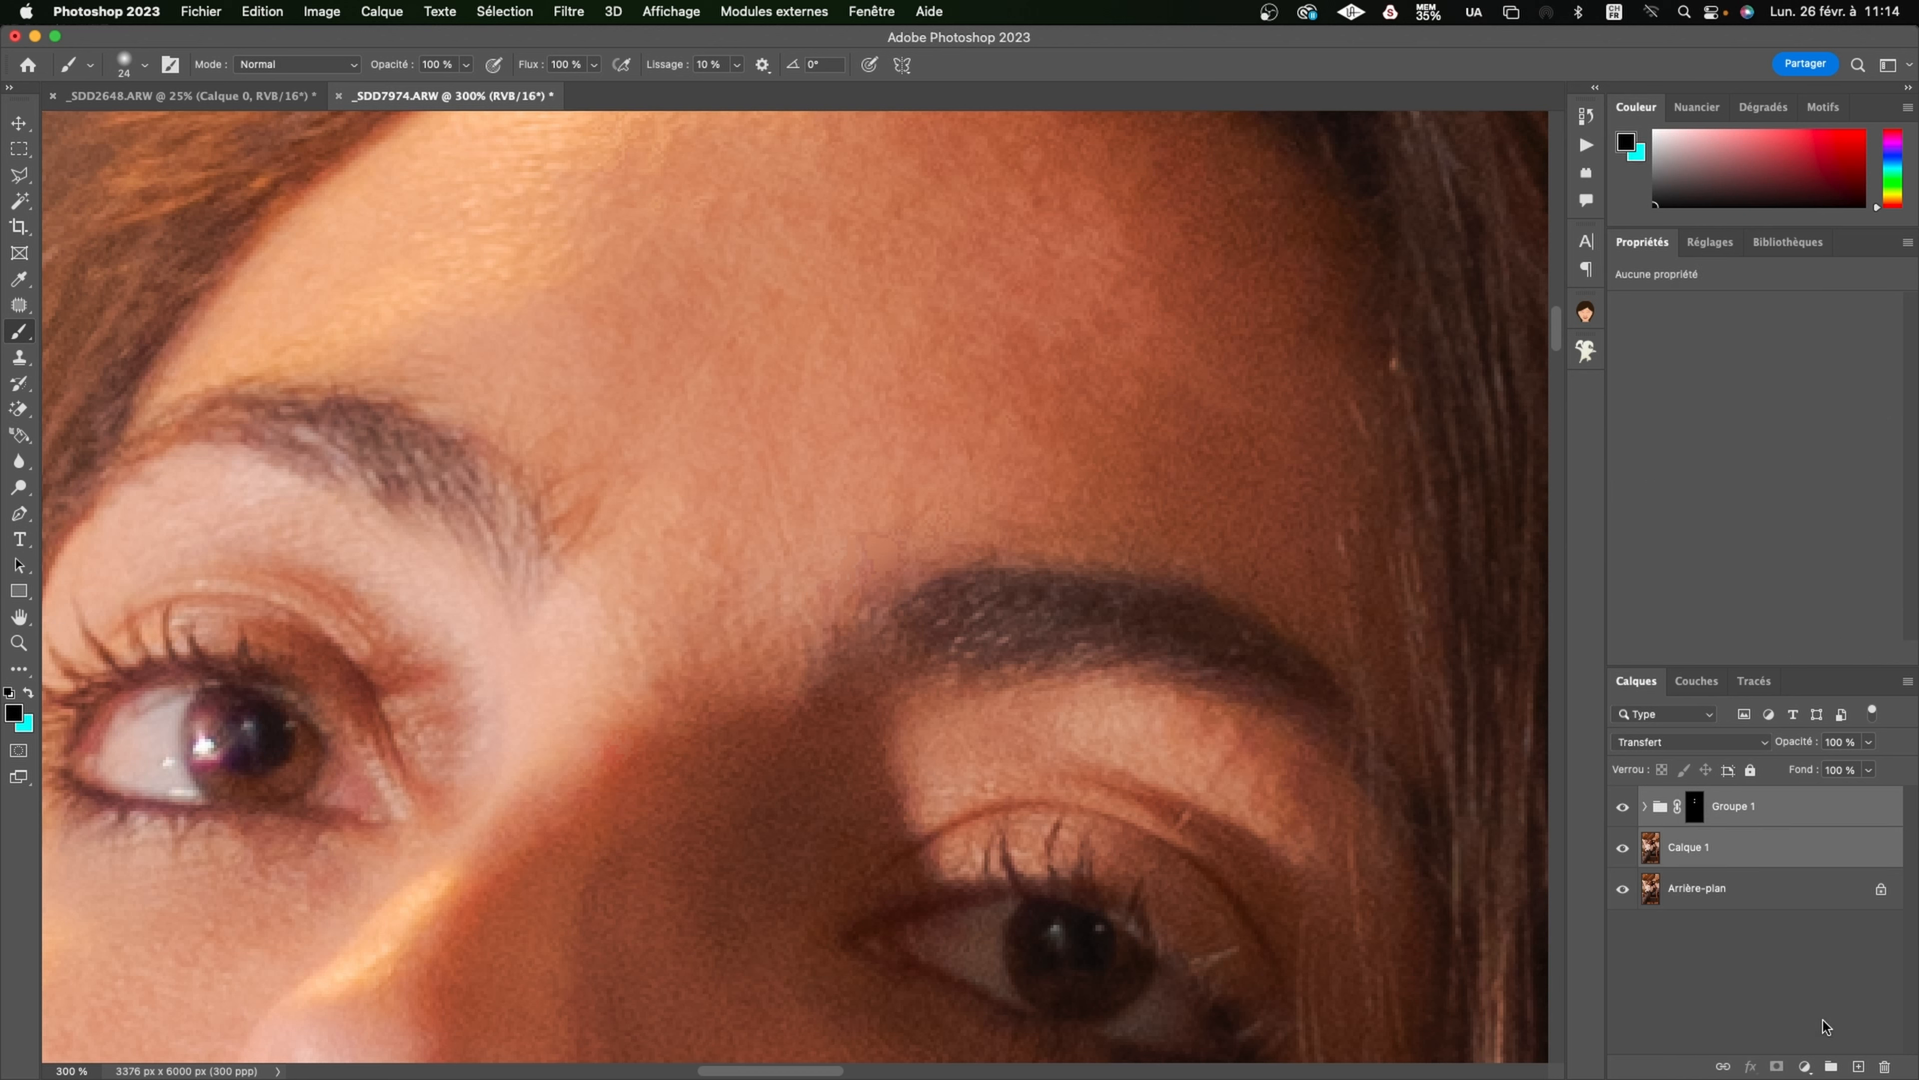
pyautogui.click(1830, 1066)
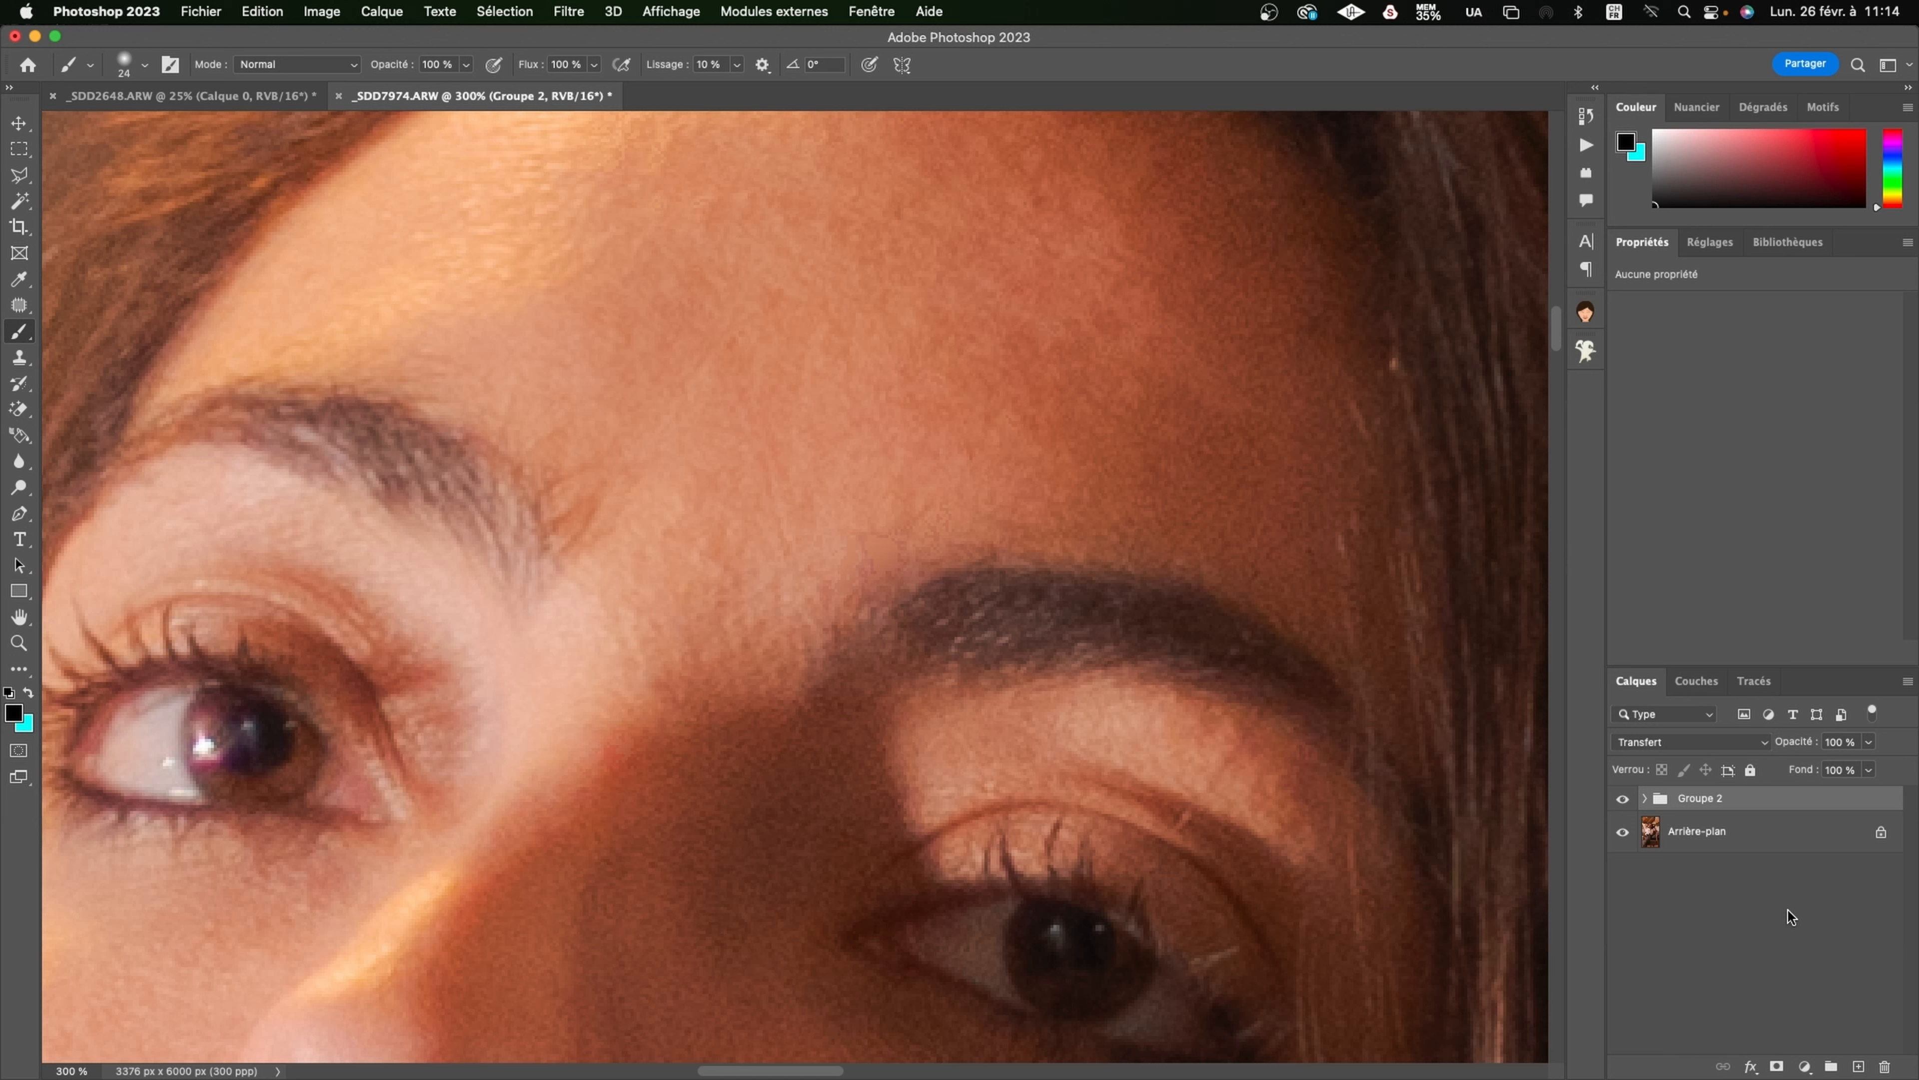
# Step: Duplicate the new group, merge the duplicate into a single pixel layer and hide the original group
pyautogui.press('super+j')
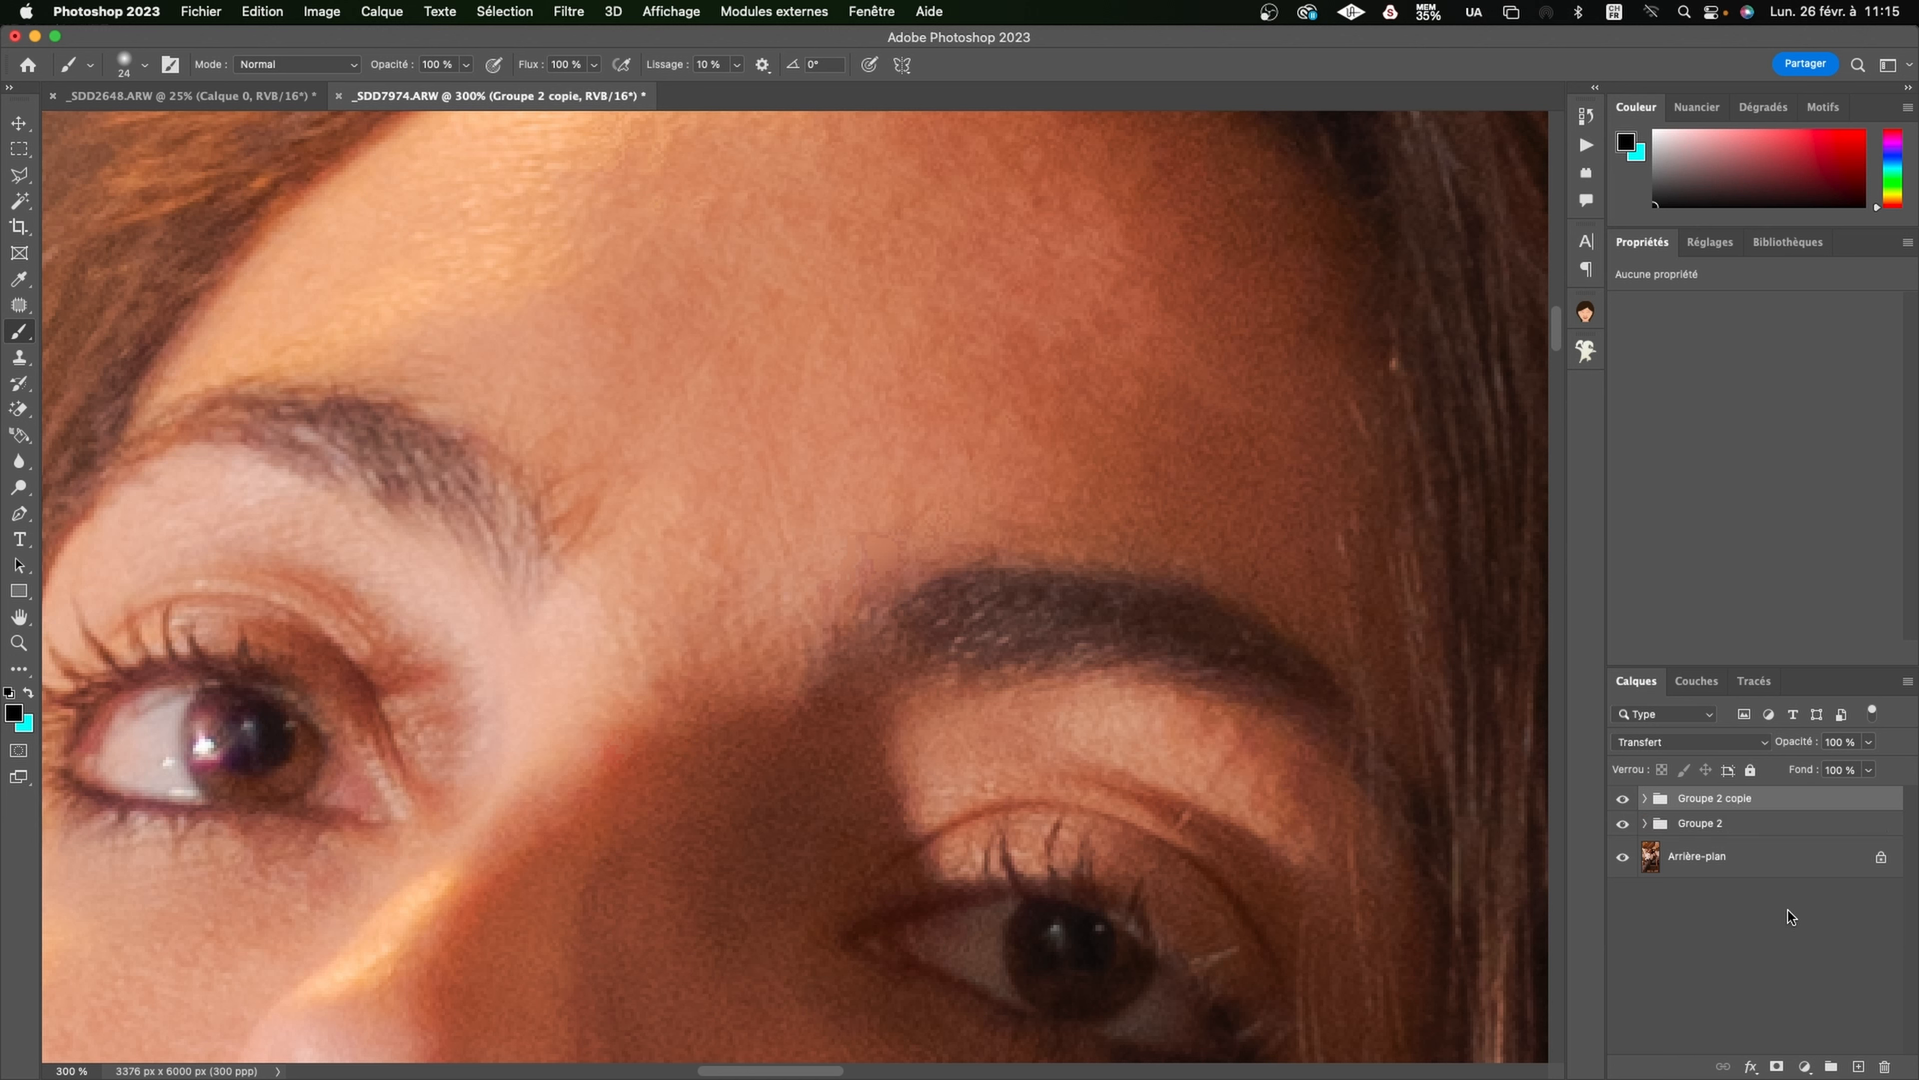
pyautogui.press('super+e')
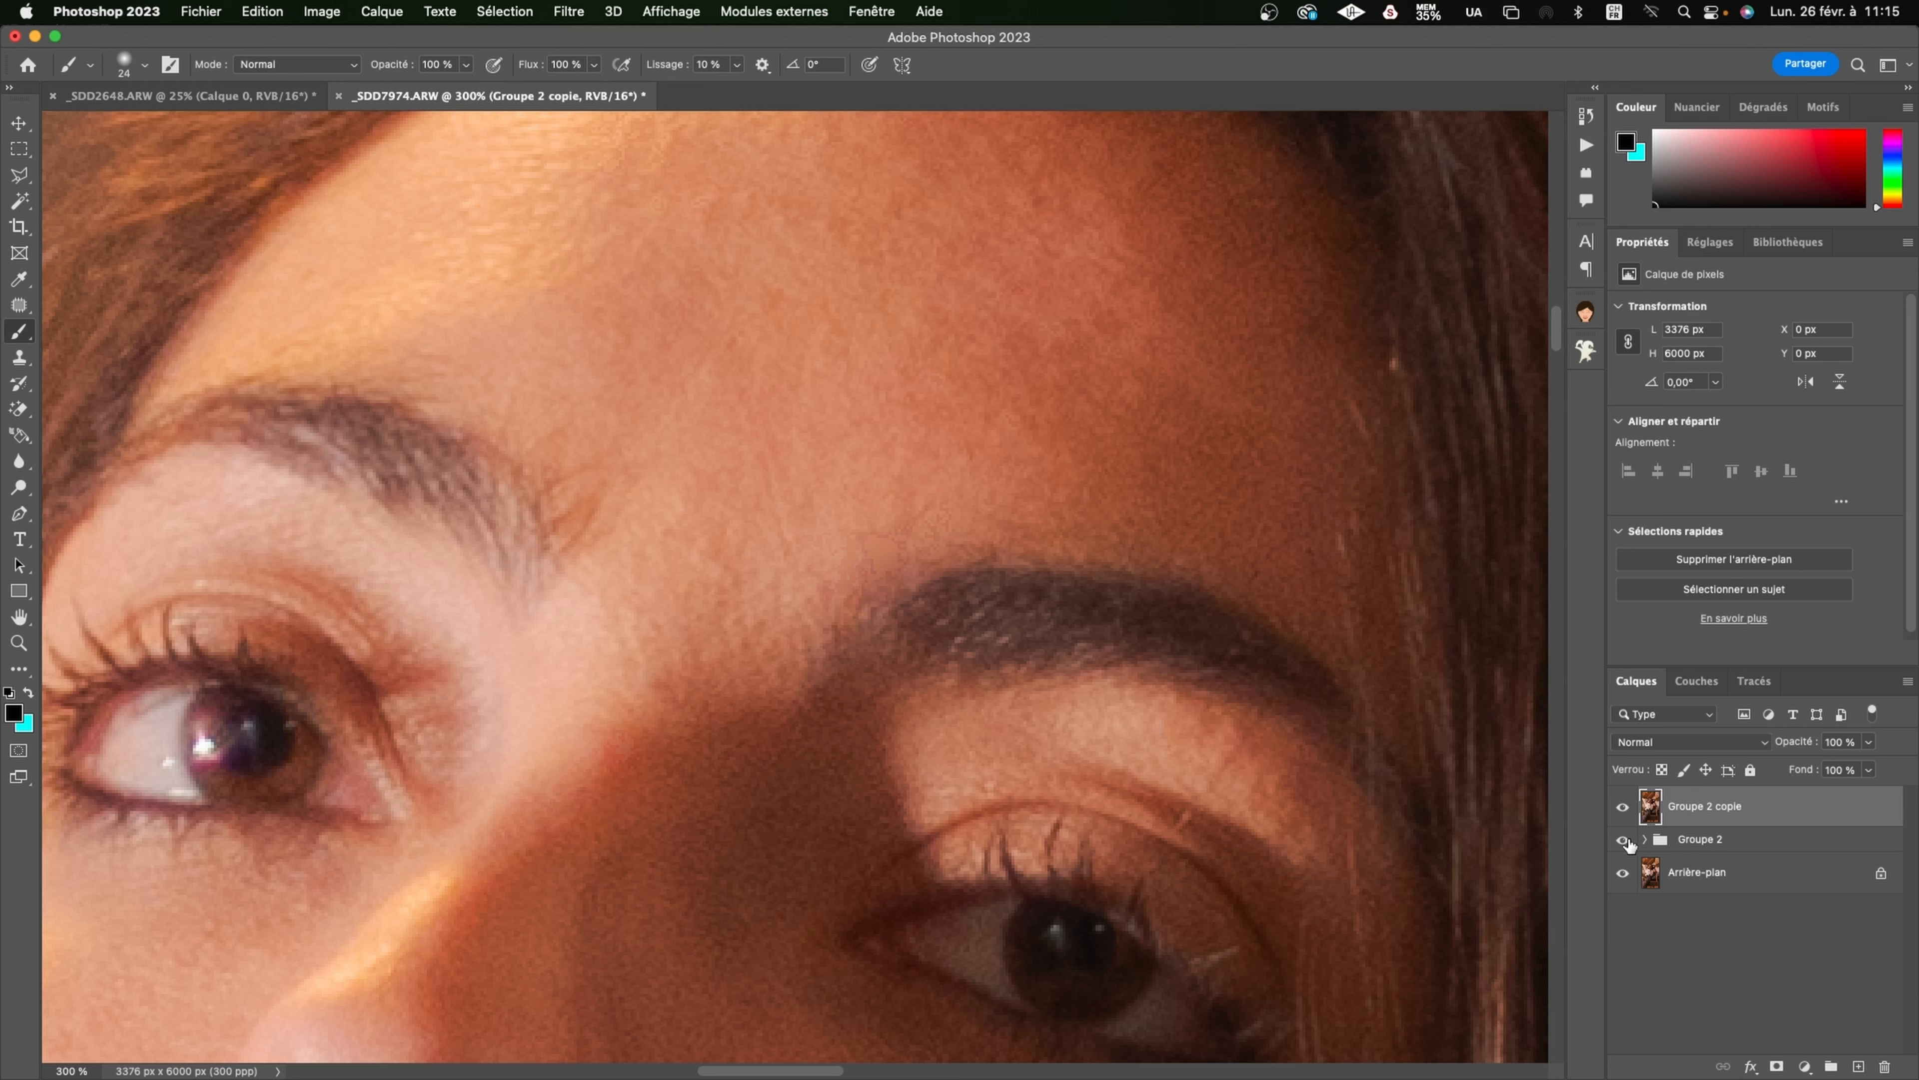
pyautogui.click(1623, 808)
# Step: Compare the portrait with and without the merged retouch layer, first close up on the eyes and forehead and at 33.3% zoom
pyautogui.click(1623, 809)
pyautogui.click(1623, 808)
pyautogui.click(1623, 808)
pyautogui.press('super+minus')
pyautogui.press('super+minus')
pyautogui.press('super+minus')
pyautogui.press('super+minus')
pyautogui.press('super+minus')
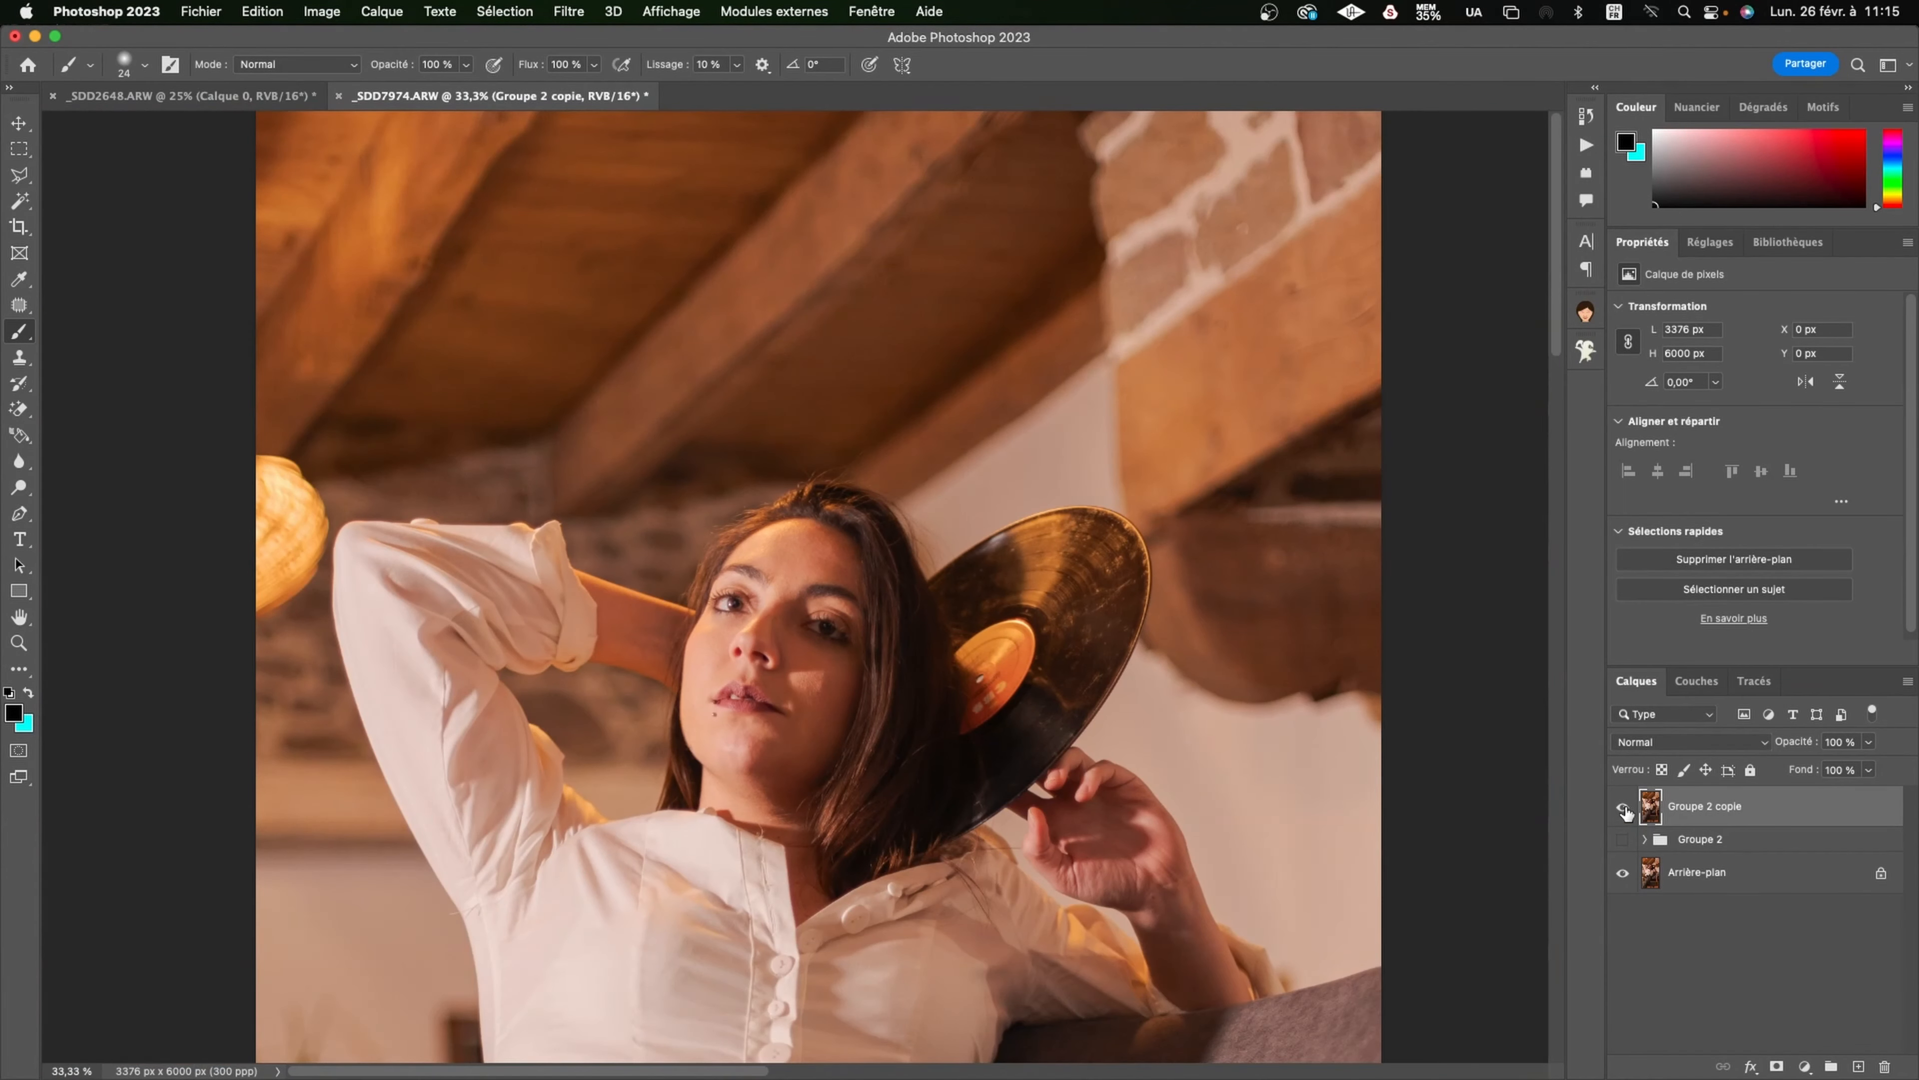
pyautogui.click(1623, 808)
pyautogui.click(1623, 808)
pyautogui.click(1624, 809)
pyautogui.click(1624, 808)
pyautogui.click(1624, 809)
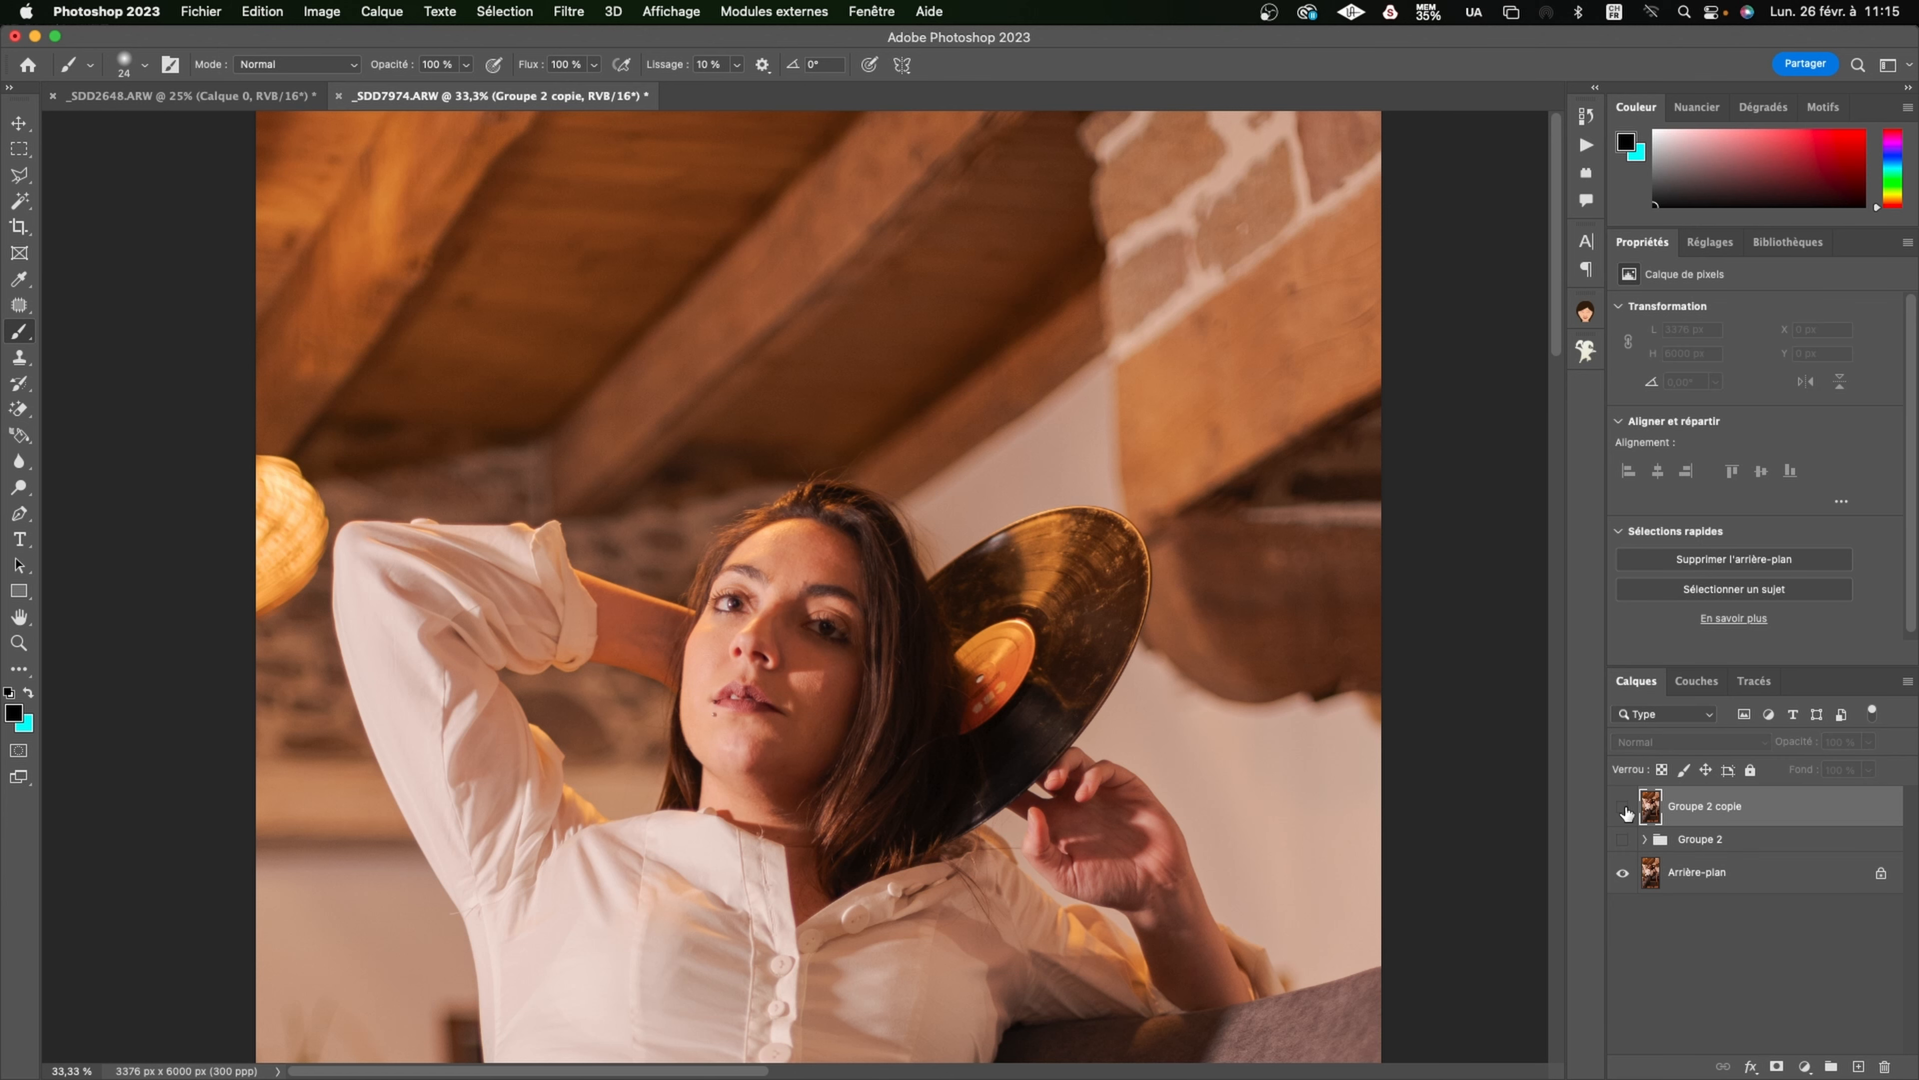
pyautogui.click(1624, 809)
pyautogui.click(1624, 808)
pyautogui.click(1624, 808)
# Step: Replace the light patch on the shaded cheek with surrounding skin using the Patch tool (Outil Pièce) in Source mode
pyautogui.press('super+plus')
pyautogui.press('super+plus')
pyautogui.press('super+plus')
pyautogui.press('super+plus')
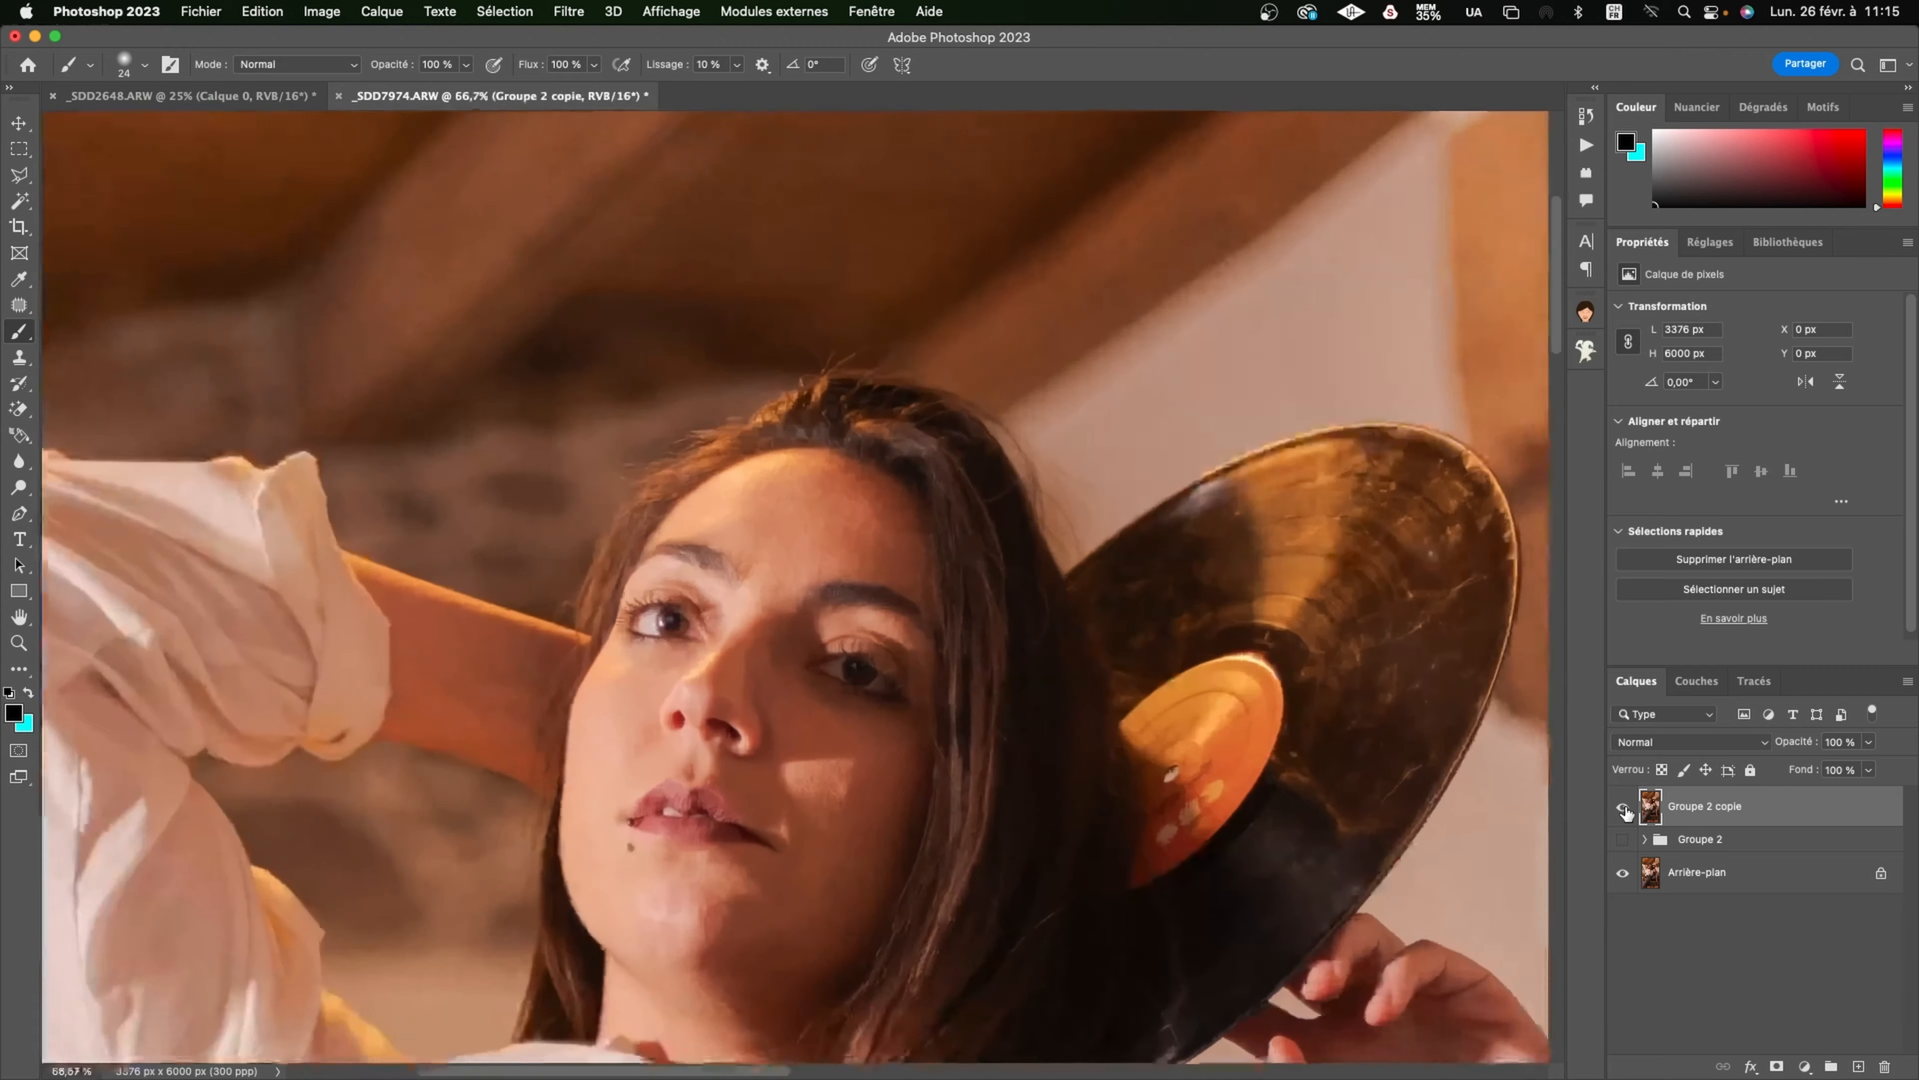
pyautogui.scroll(-15, 1058, 617)
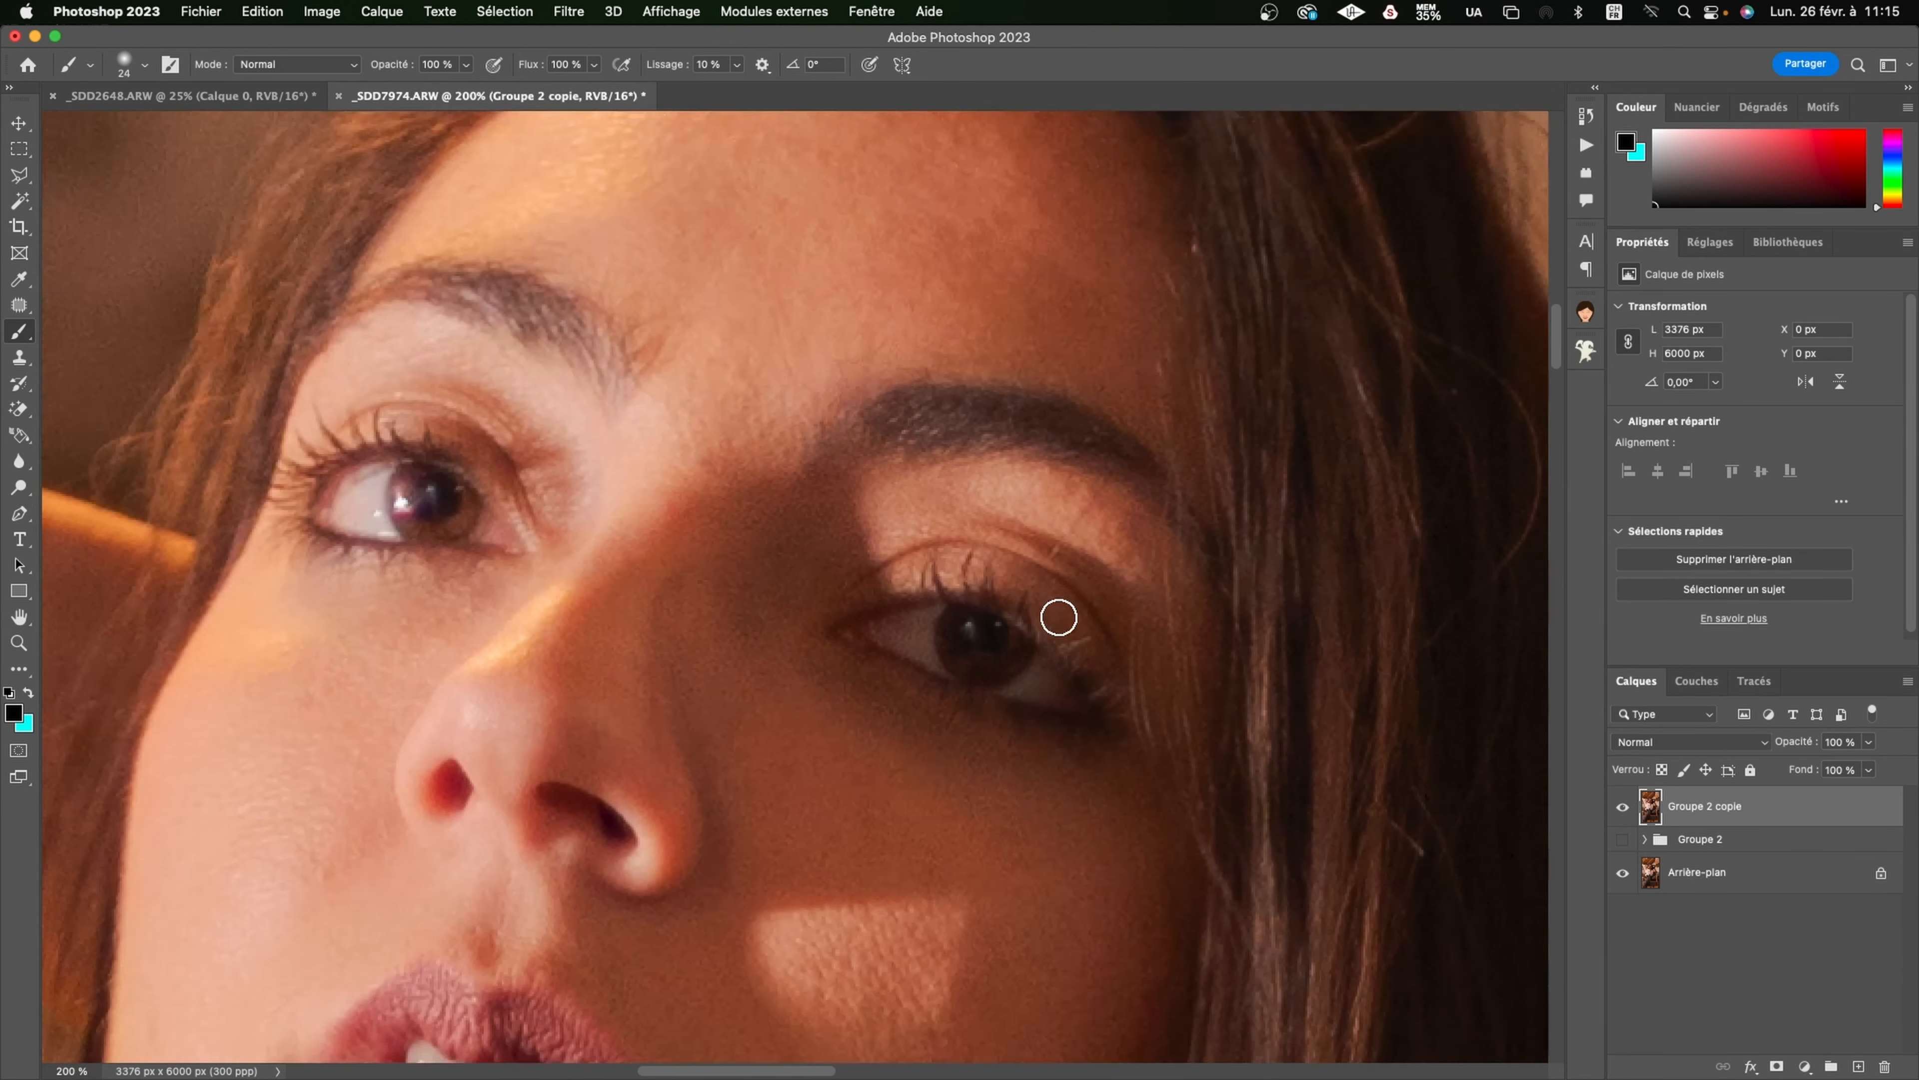
pyautogui.scroll(-2, 1019, 632)
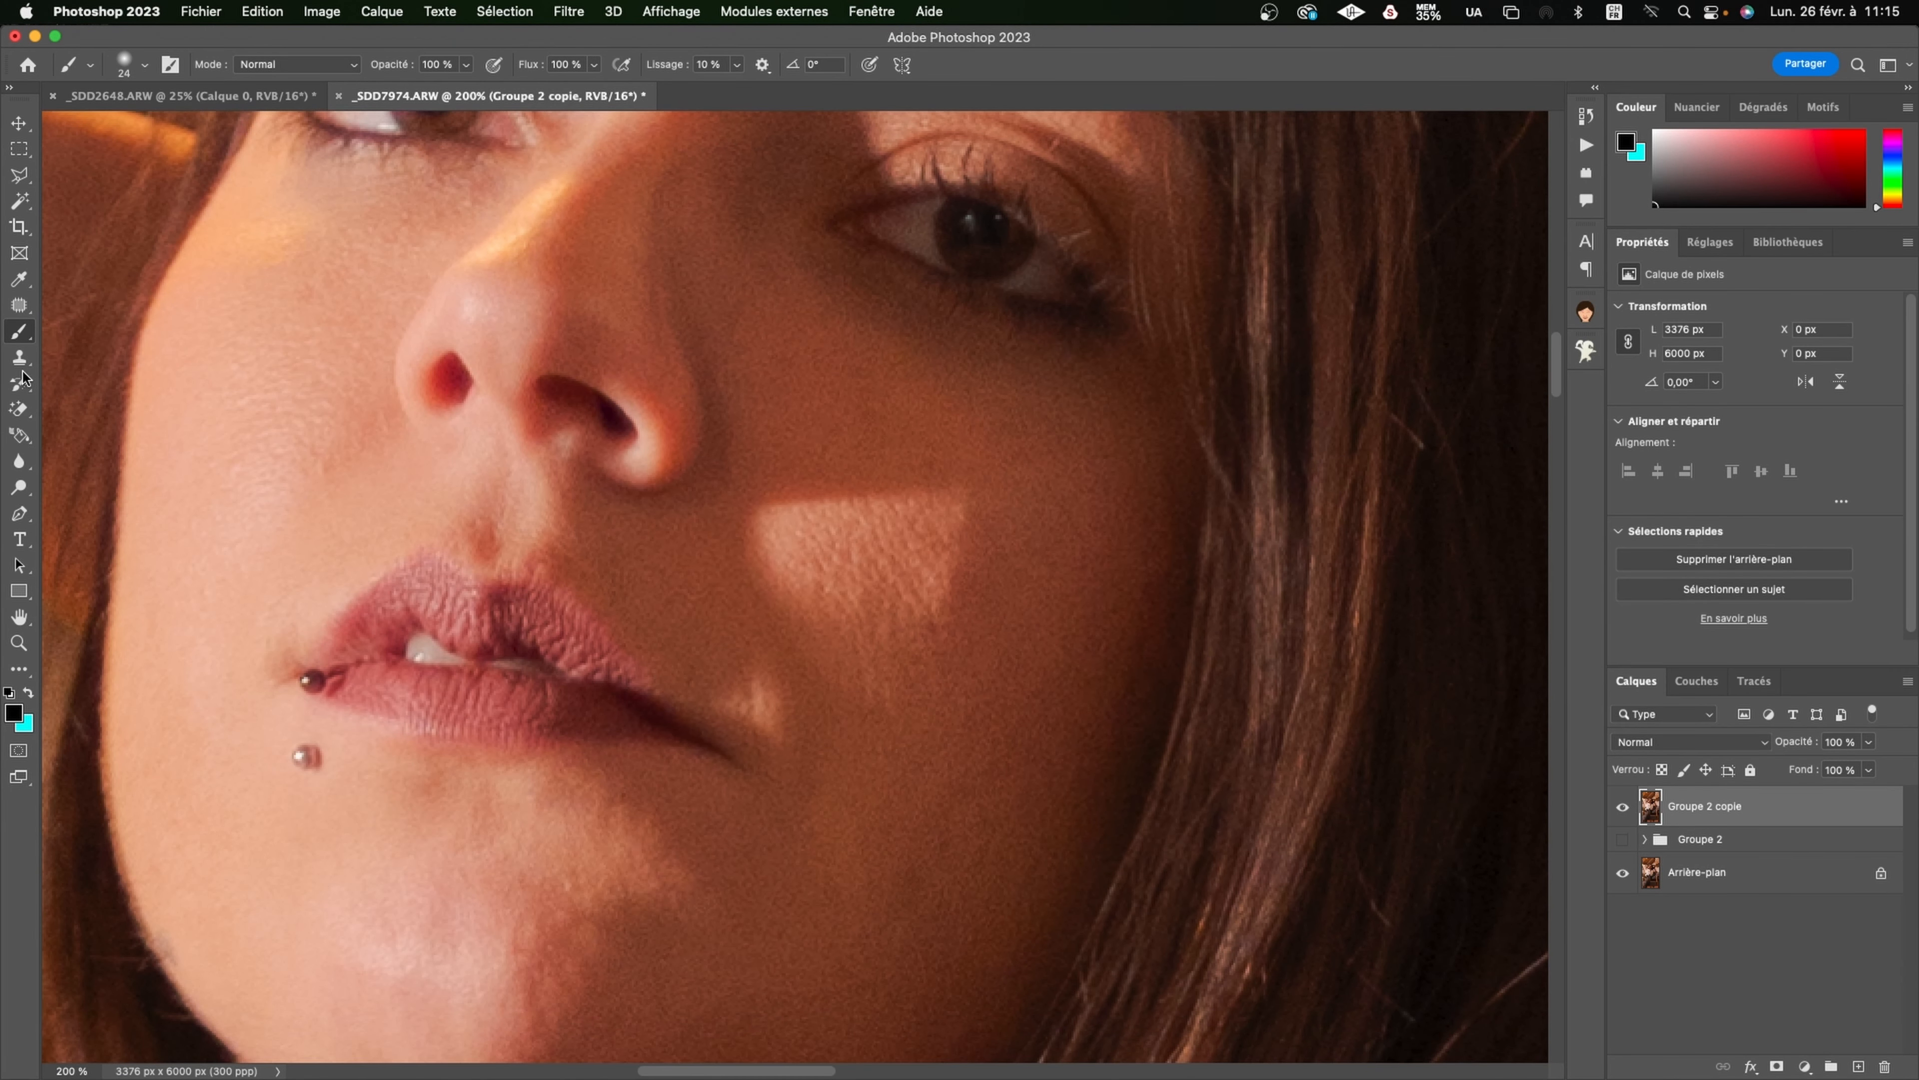
pyautogui.click(16, 307)
pyautogui.moveTo(895, 486)
pyautogui.mouseDown()
pyautogui.moveTo(733, 506)
pyautogui.moveTo(861, 699)
pyautogui.moveTo(1011, 514)
pyautogui.moveTo(884, 470)
pyautogui.mouseUp()
pyautogui.moveTo(906, 572); pyautogui.dragTo(923, 895)
pyautogui.click(872, 419)
pyautogui.moveTo(840, 558); pyautogui.dragTo(920, 477)
pyautogui.click(898, 611)
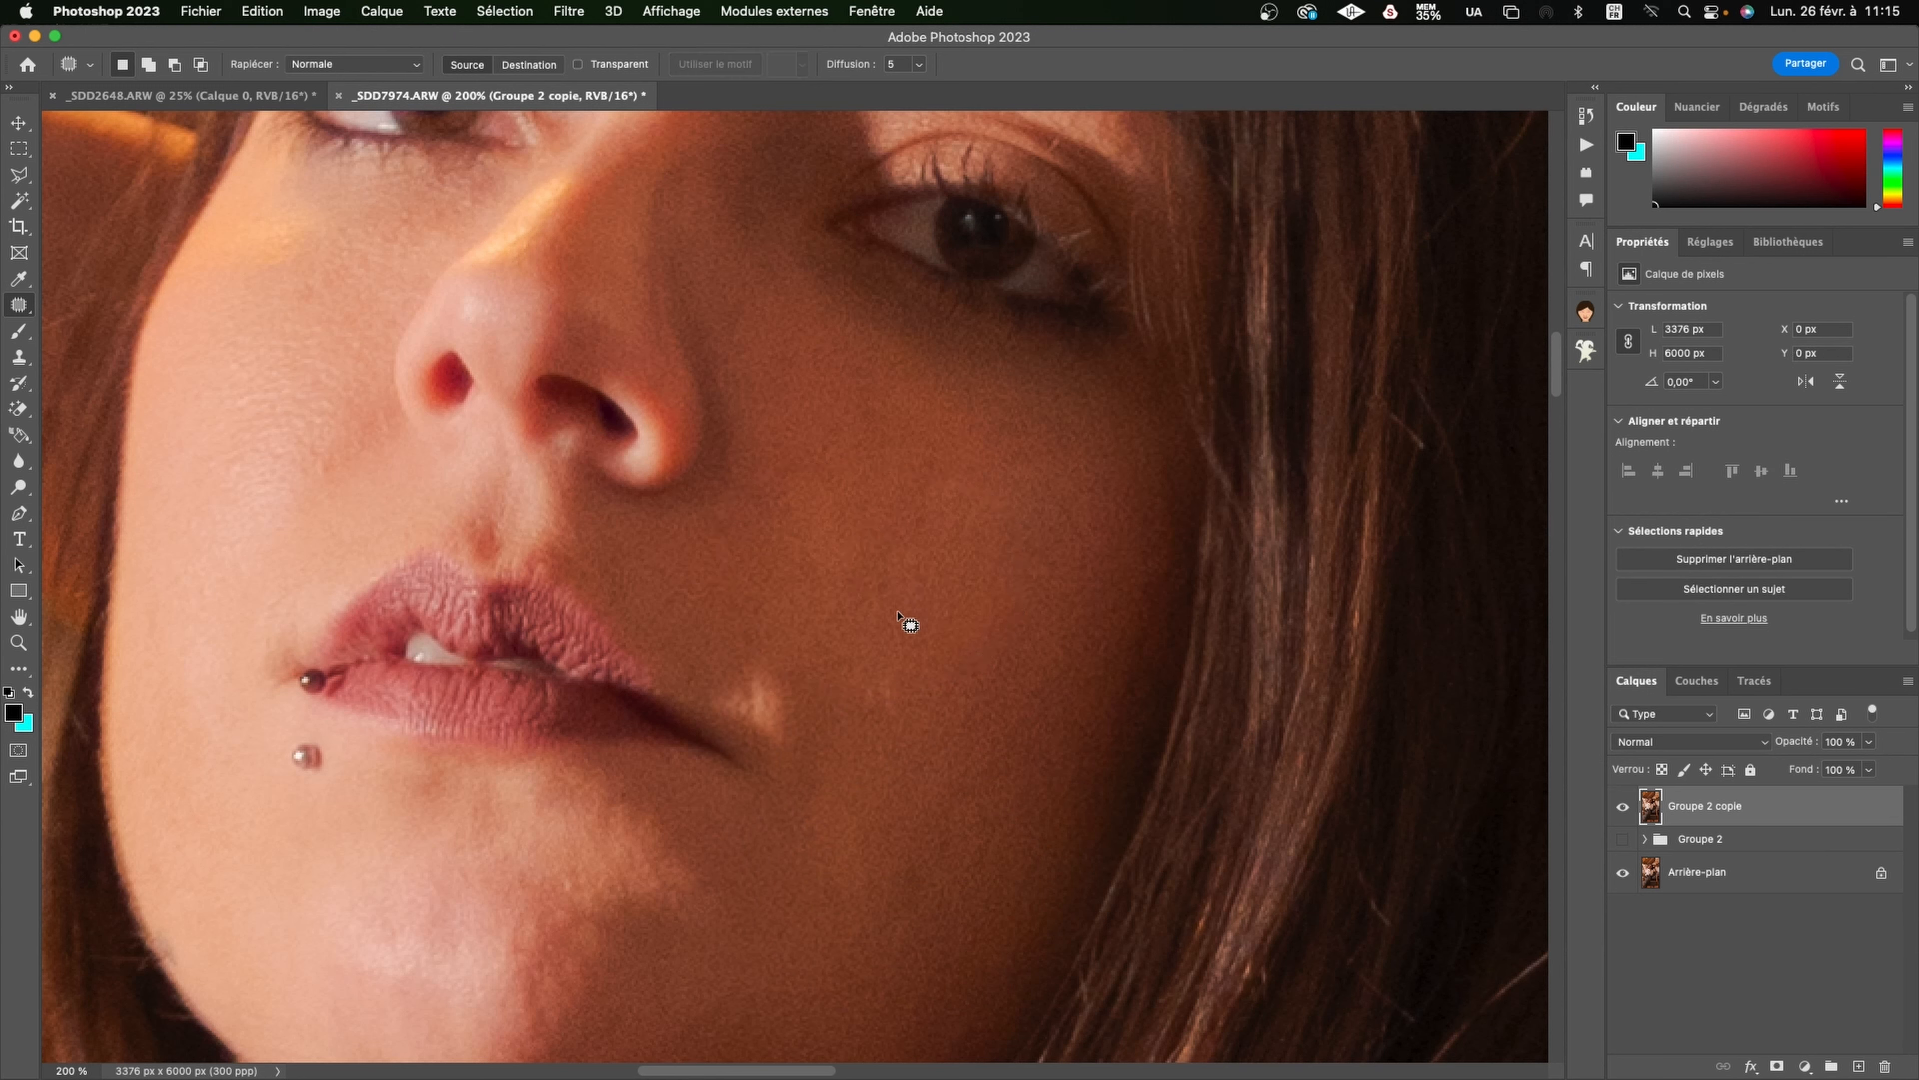
# Step: Patch the remaining light spots on the lower cheek and beside the corner of the mouth
pyautogui.moveTo(928, 709); pyautogui.dragTo(907, 723)
pyautogui.moveTo(899, 715); pyautogui.dragTo(923, 602)
pyautogui.click(794, 652)
pyautogui.moveTo(784, 649)
pyautogui.mouseDown()
pyautogui.moveTo(692, 662)
pyautogui.moveTo(697, 700)
pyautogui.moveTo(769, 729)
pyautogui.moveTo(805, 657)
pyautogui.moveTo(768, 666)
pyautogui.moveTo(764, 637)
pyautogui.moveTo(737, 699)
pyautogui.moveTo(770, 737)
pyautogui.moveTo(767, 655)
pyautogui.mouseUp()
pyautogui.click(830, 668)
pyautogui.click(785, 666)
pyautogui.click(782, 652)
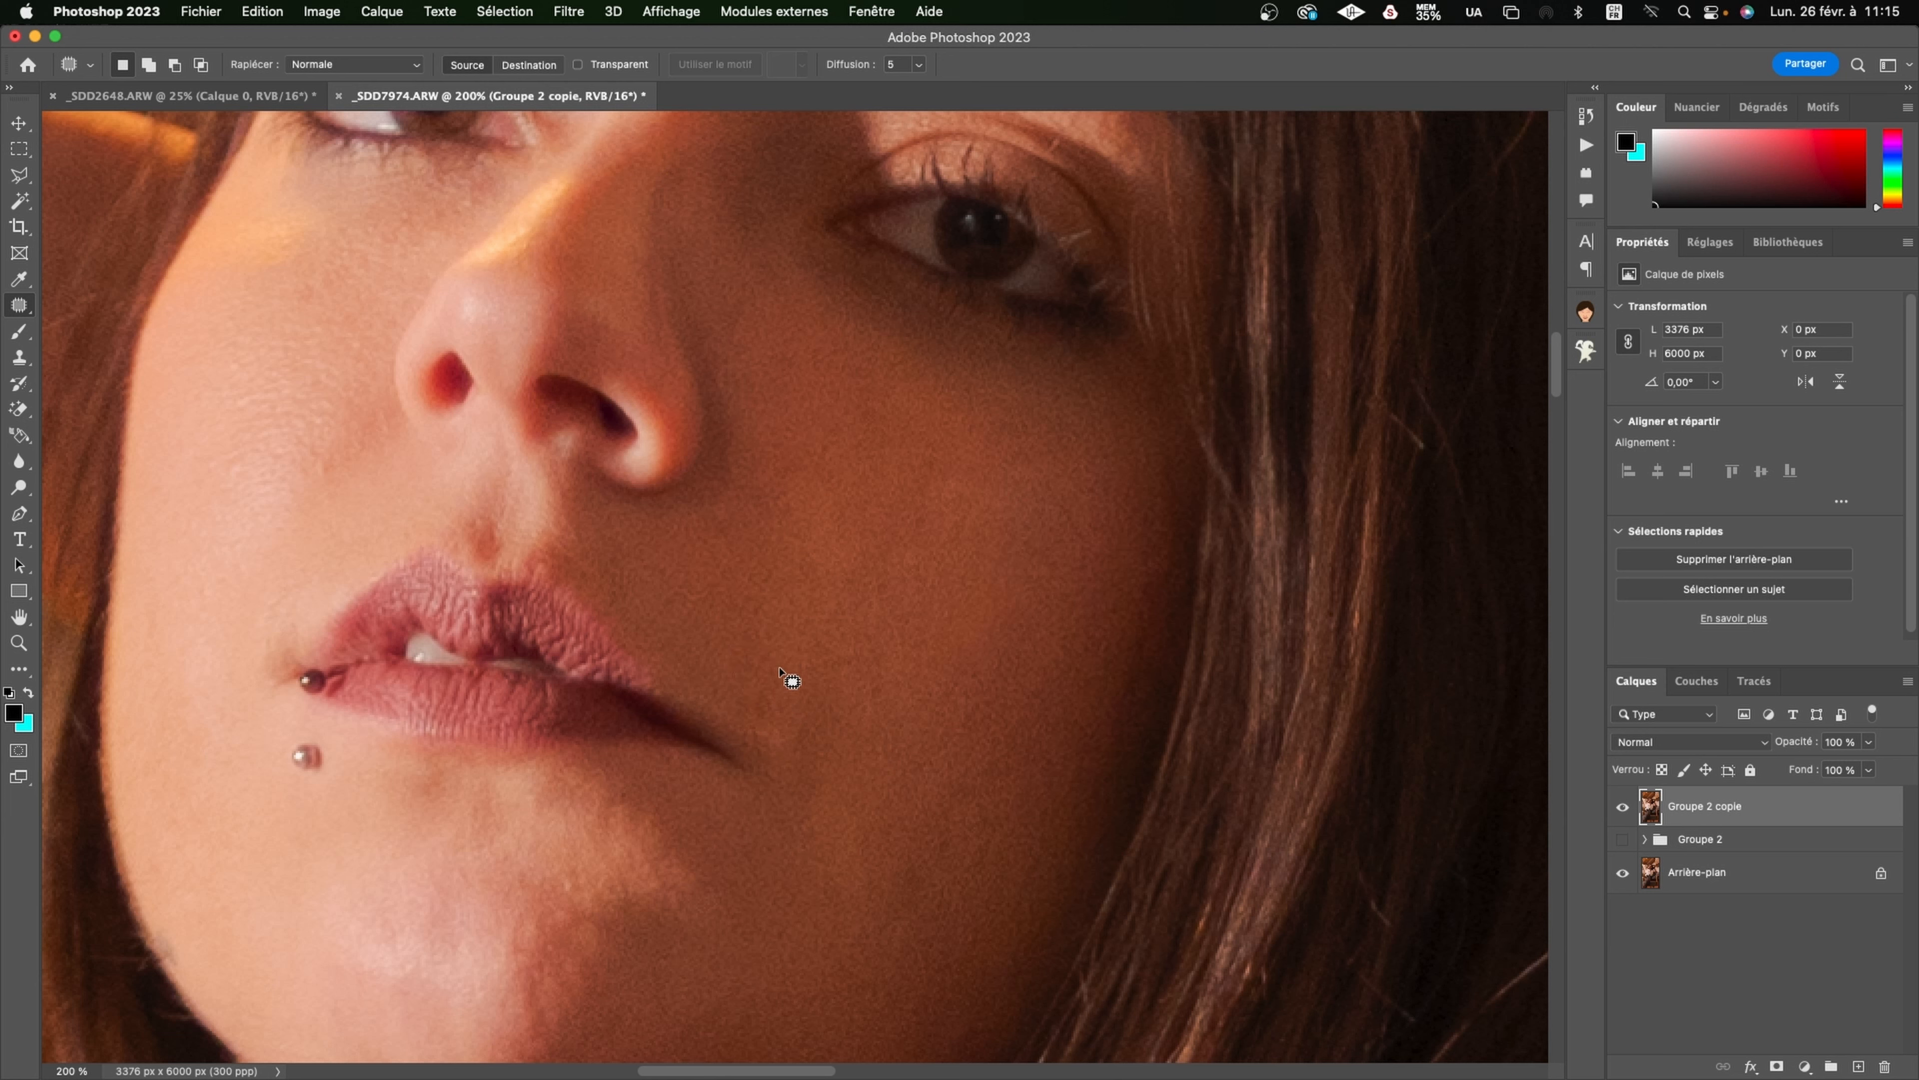
pyautogui.moveTo(775, 745)
pyautogui.mouseDown()
pyautogui.moveTo(752, 671)
pyautogui.moveTo(776, 704)
pyautogui.mouseUp()
pyautogui.click(752, 670)
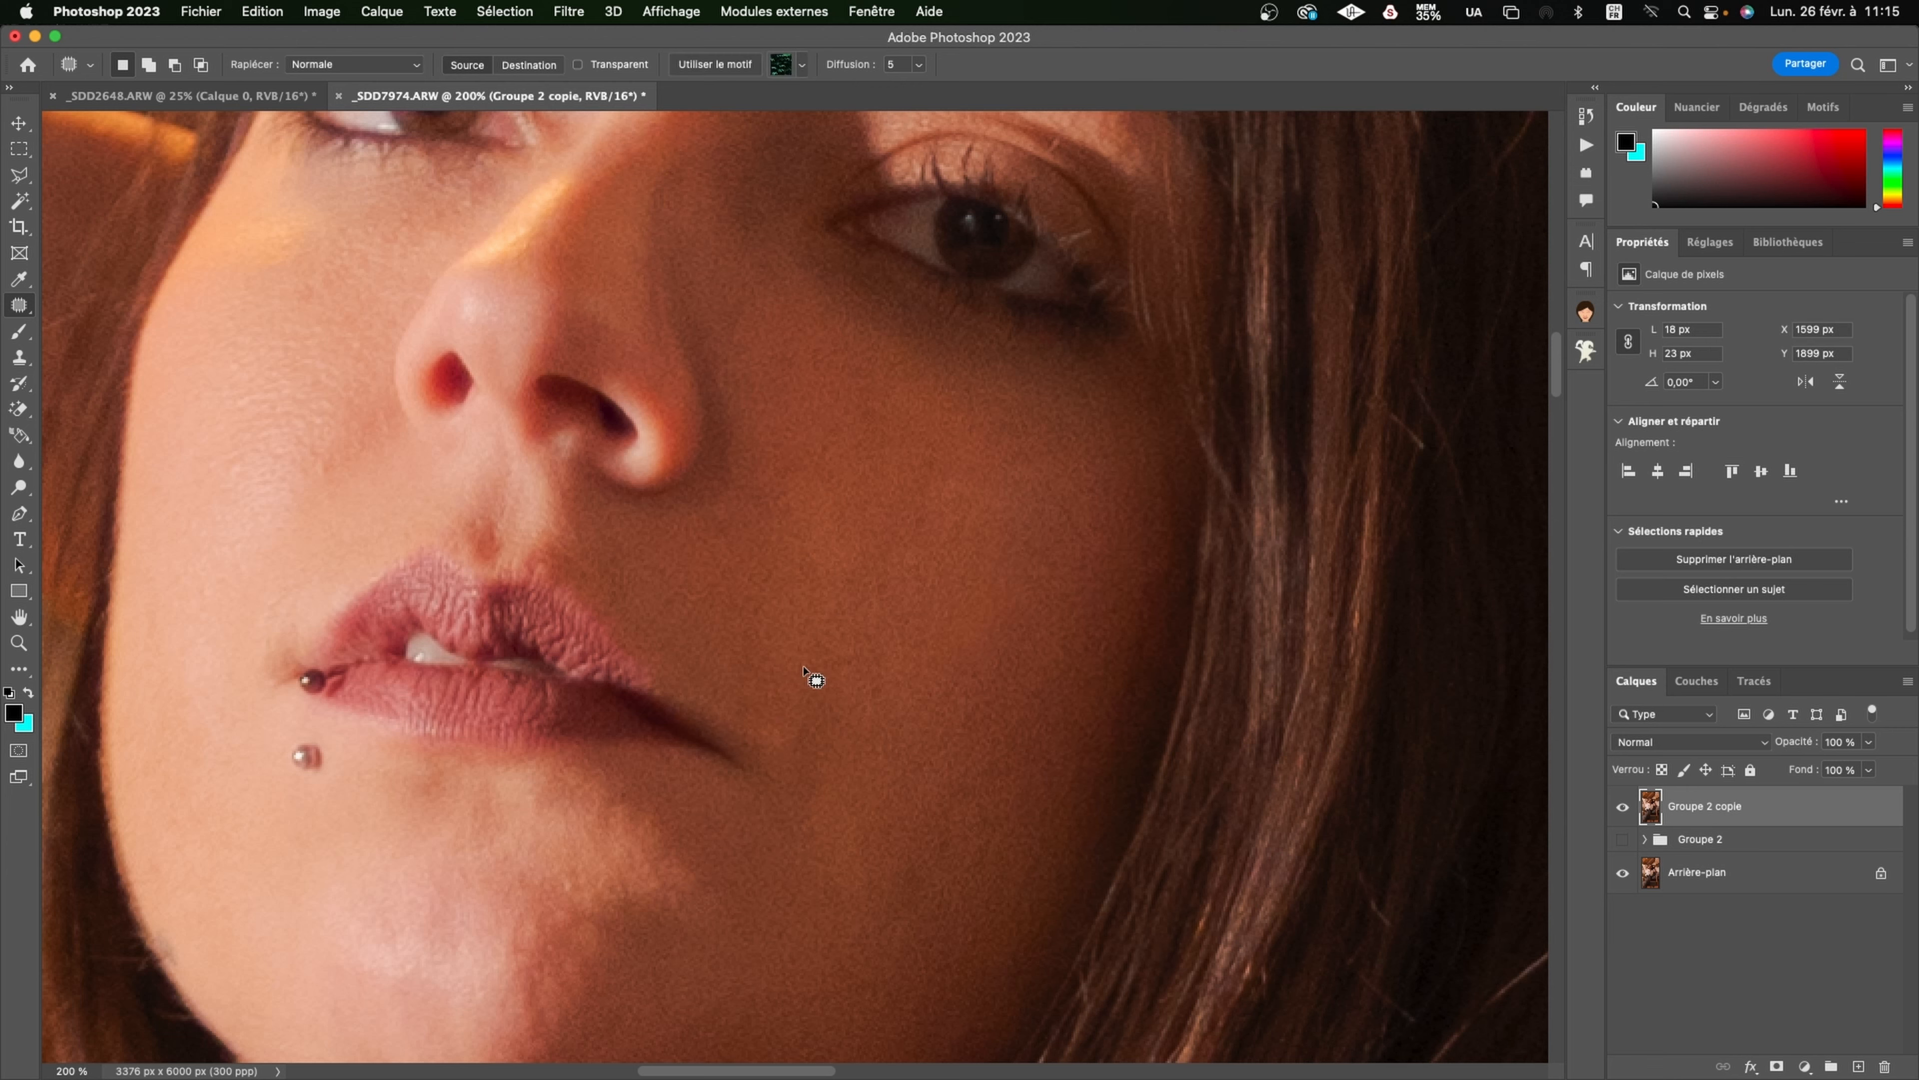
pyautogui.moveTo(961, 851)
pyautogui.mouseDown()
pyautogui.moveTo(899, 887)
pyautogui.moveTo(967, 858)
pyautogui.mouseUp()
pyautogui.click(957, 783)
# Step: Patch the uneven skin along the chin's shadow edge and the lower jaw with nearby skin
pyautogui.scroll(-5, 792, 823)
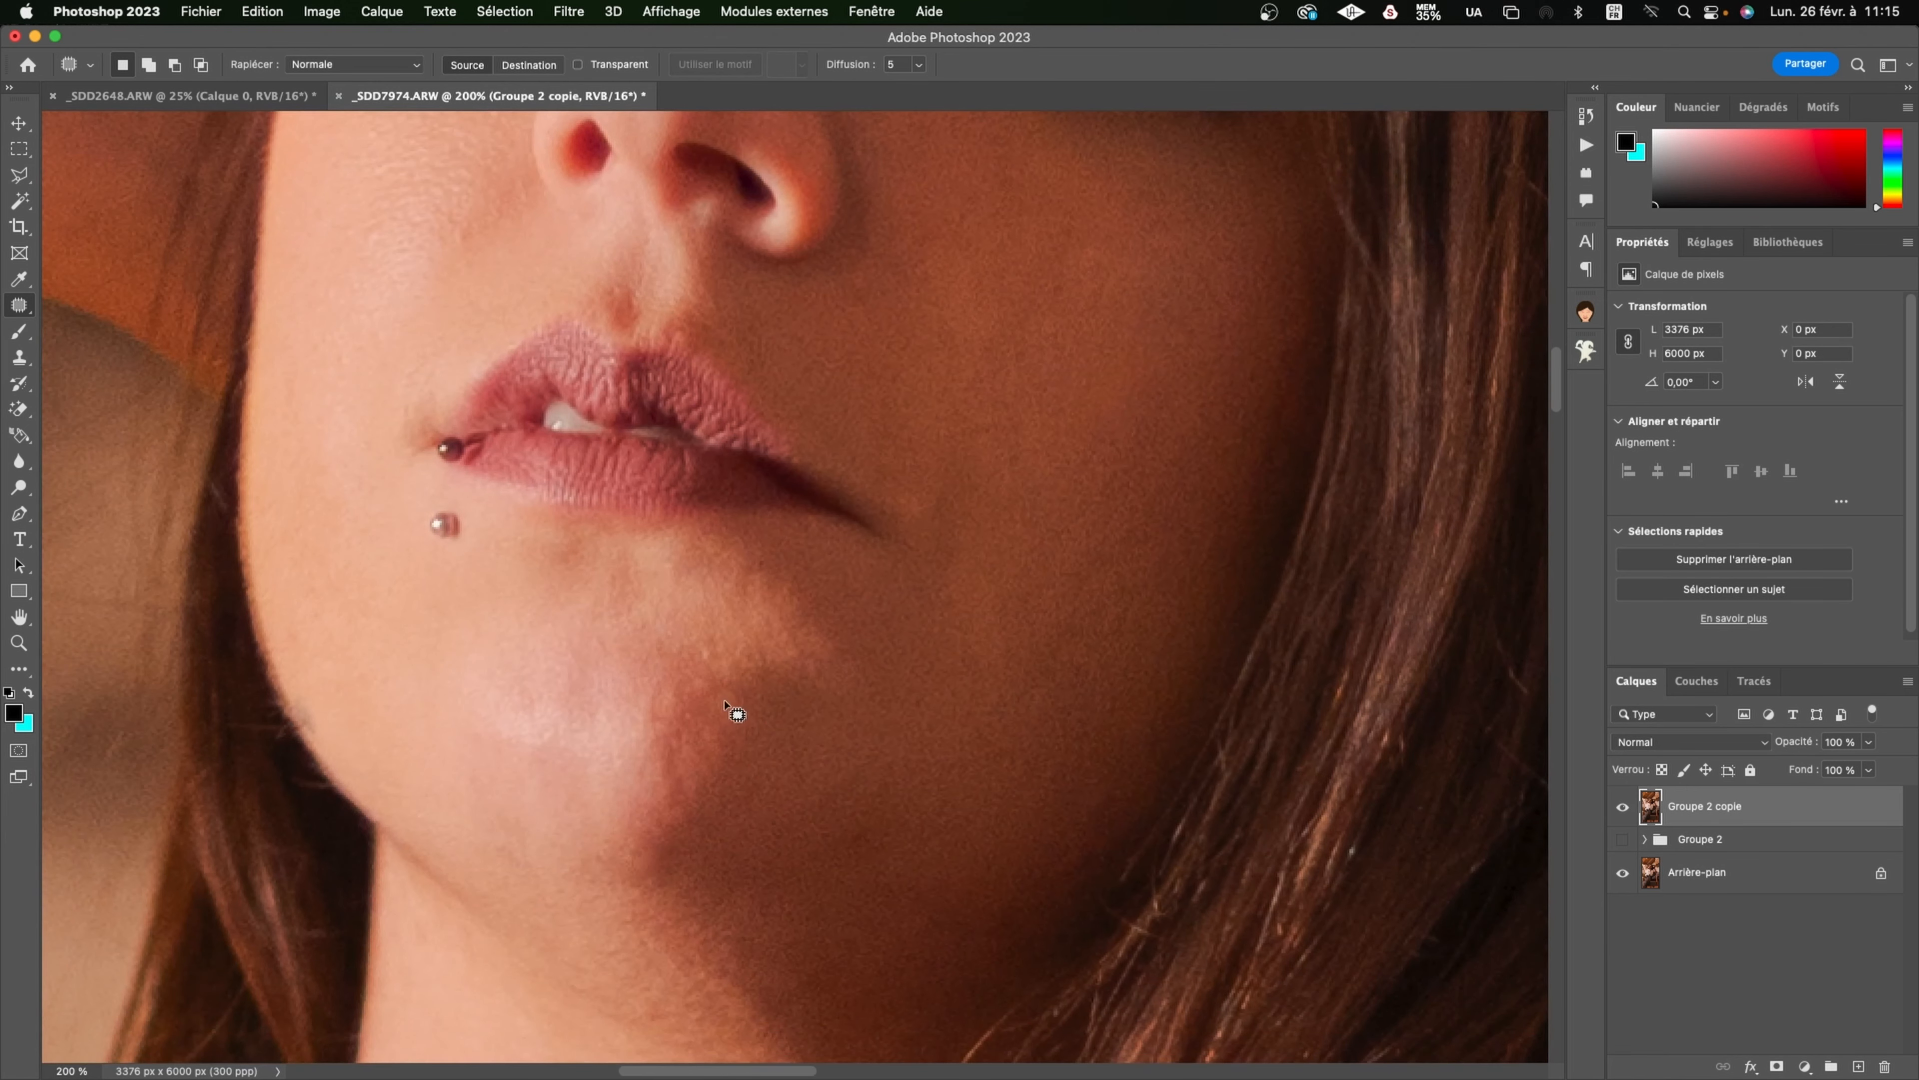
pyautogui.moveTo(713, 734)
pyautogui.mouseDown()
pyautogui.moveTo(727, 678)
pyautogui.moveTo(765, 736)
pyautogui.mouseUp()
pyautogui.click(775, 812)
pyautogui.moveTo(840, 824)
pyautogui.mouseDown()
pyautogui.moveTo(869, 831)
pyautogui.moveTo(840, 820)
pyautogui.moveTo(810, 856)
pyautogui.moveTo(832, 820)
pyautogui.mouseUp()
pyautogui.click(818, 812)
pyautogui.moveTo(796, 835); pyautogui.dragTo(820, 801)
pyautogui.click(674, 832)
pyautogui.moveTo(679, 868)
pyautogui.mouseDown()
pyautogui.moveTo(663, 846)
pyautogui.moveTo(710, 848)
pyautogui.mouseUp()
pyautogui.click(742, 866)
# Step: Patch the uneven skin along the shaded side of the nose and between the eyebrows, keeping the Patch tool
pyautogui.scroll(5, 1096, 591)
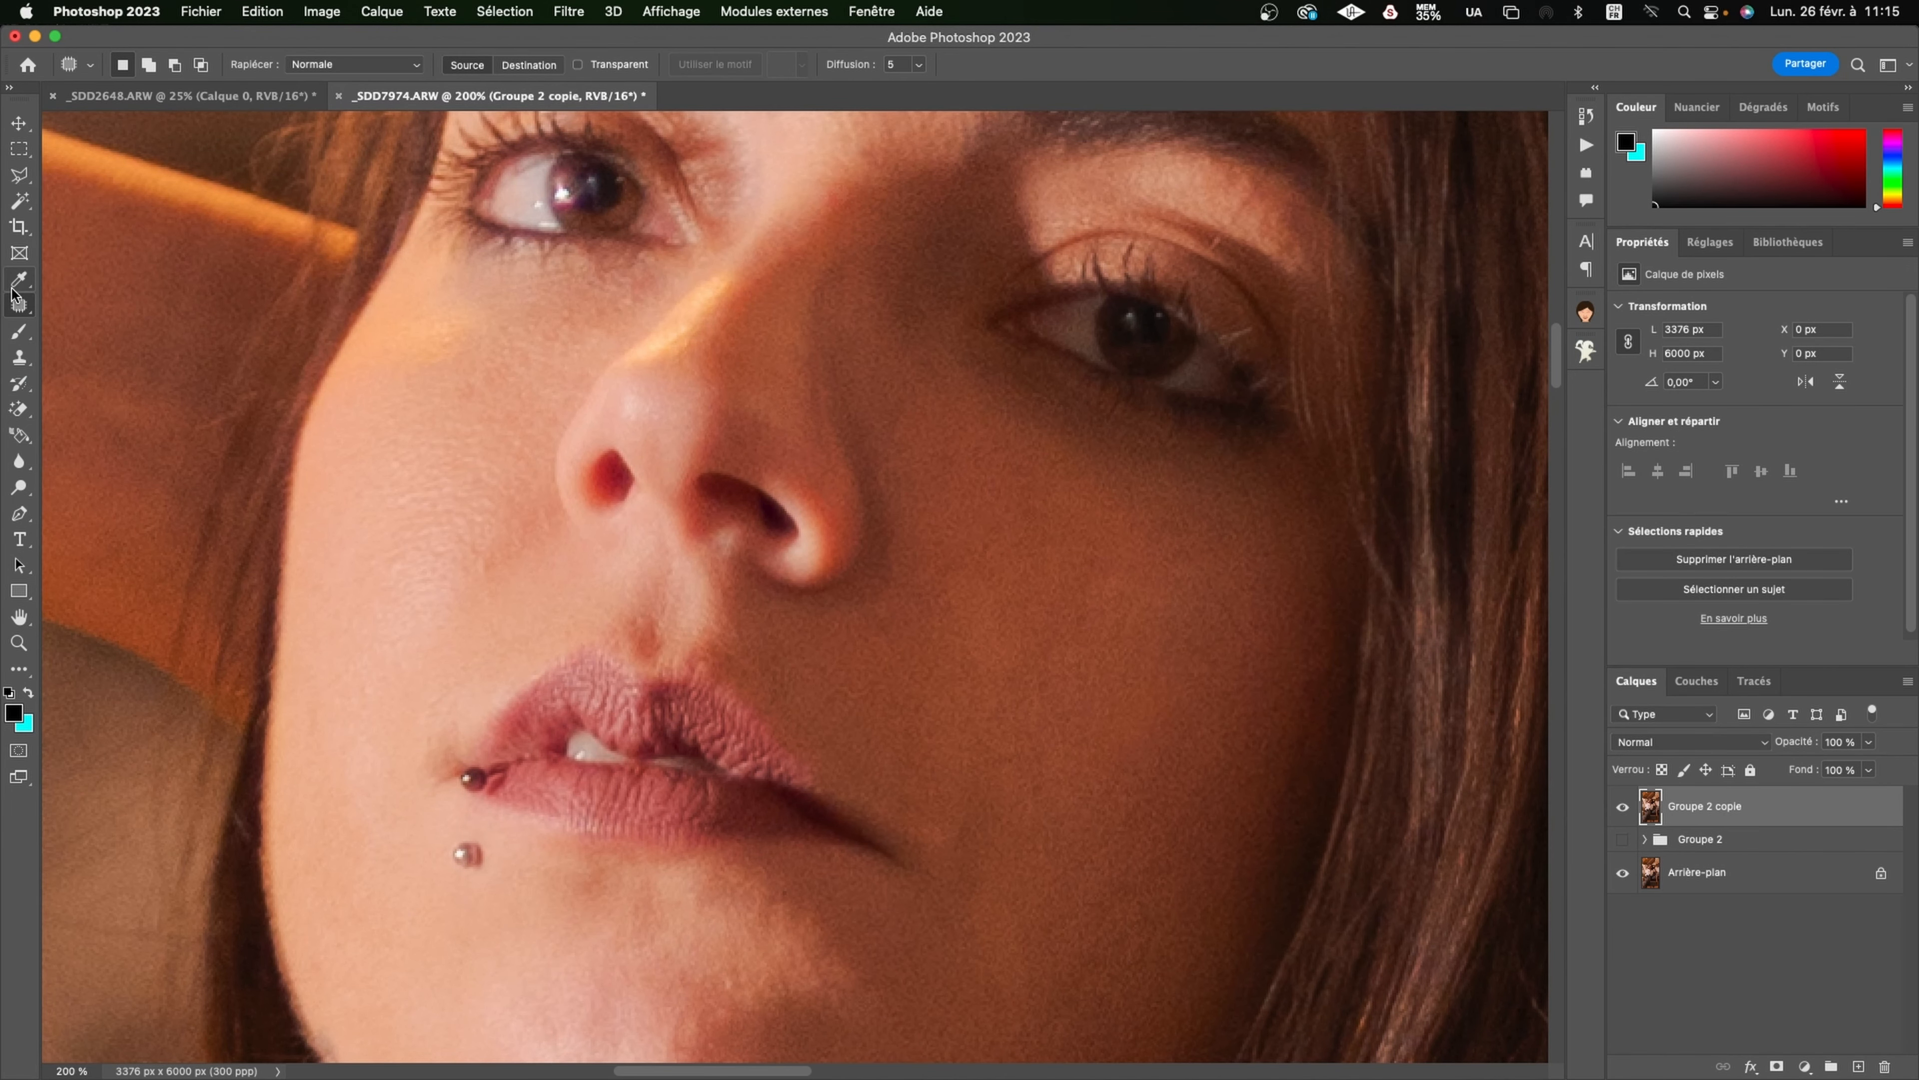
pyautogui.click(18, 313)
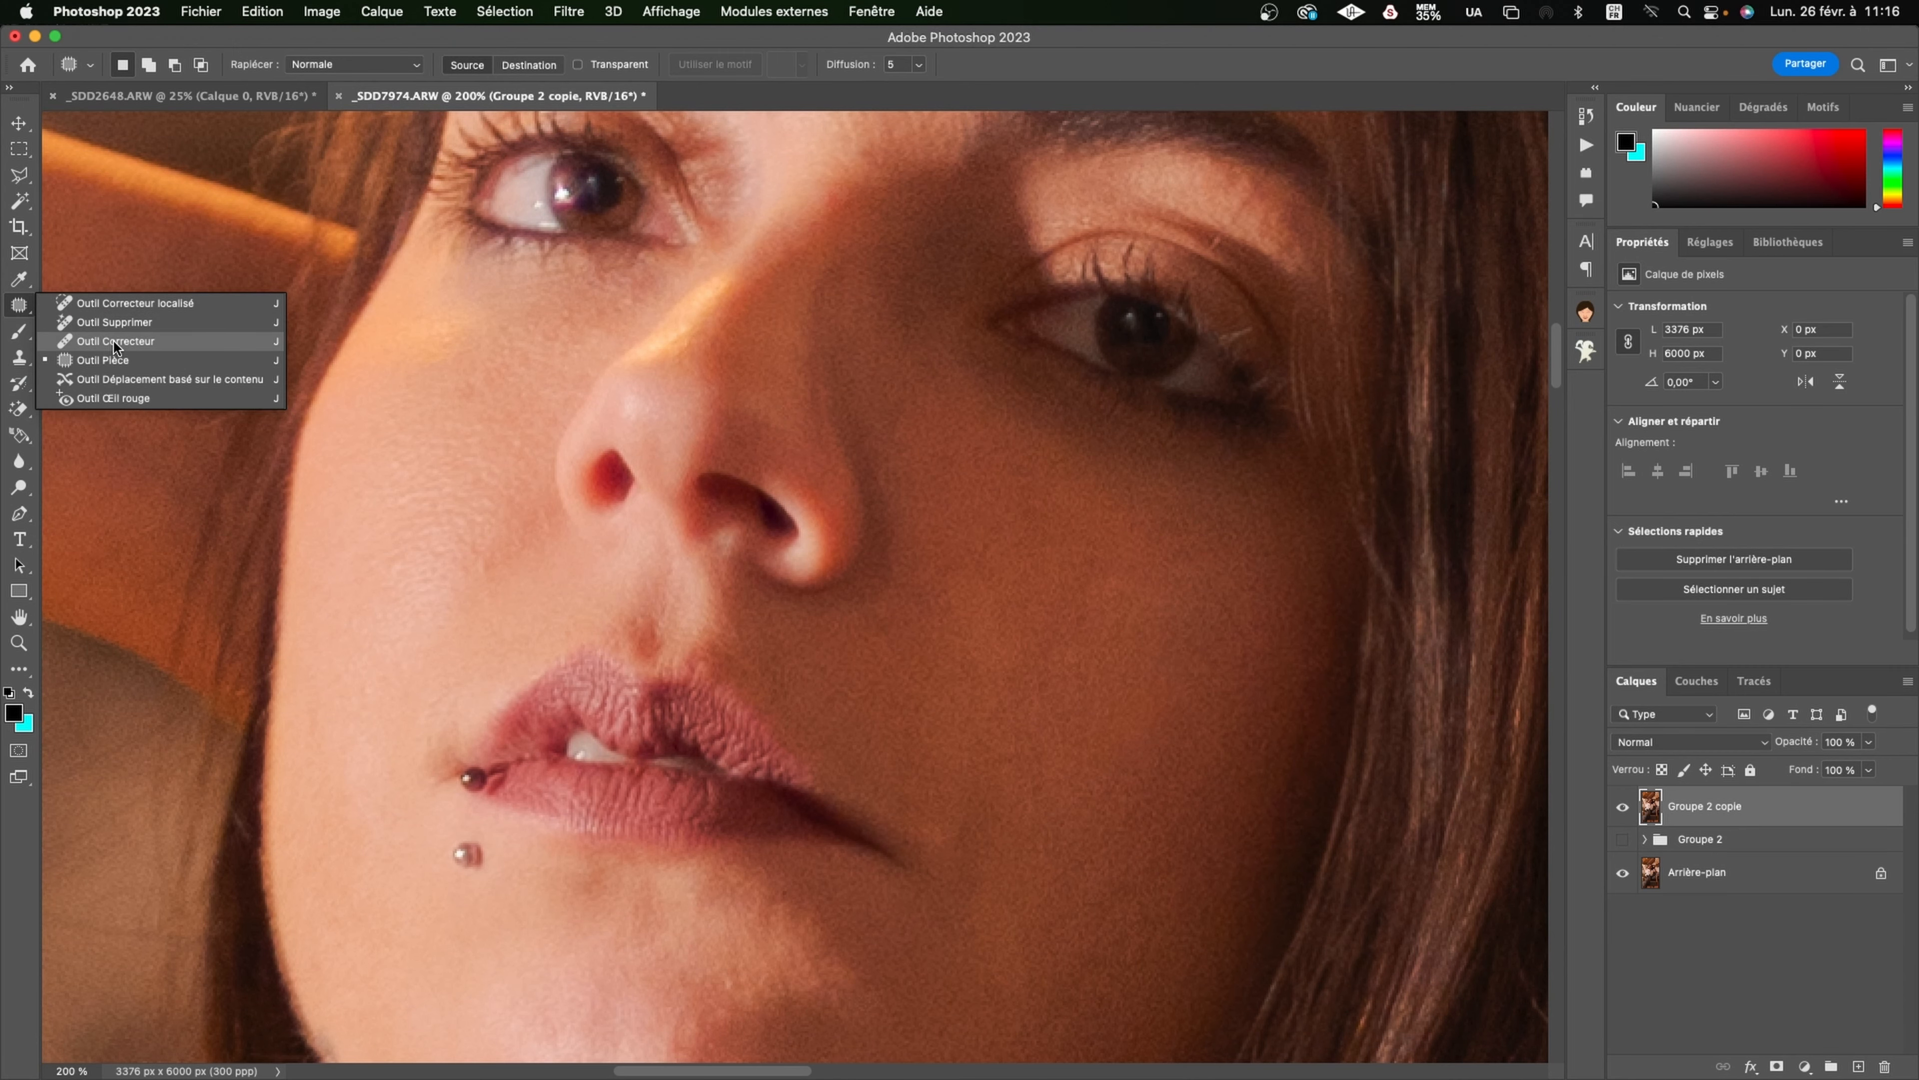
pyautogui.click(723, 391)
pyautogui.scroll(5, 745, 378)
pyautogui.moveTo(737, 606)
pyautogui.mouseDown()
pyautogui.moveTo(719, 643)
pyautogui.moveTo(721, 778)
pyautogui.mouseUp()
pyautogui.moveTo(744, 705); pyautogui.dragTo(746, 658)
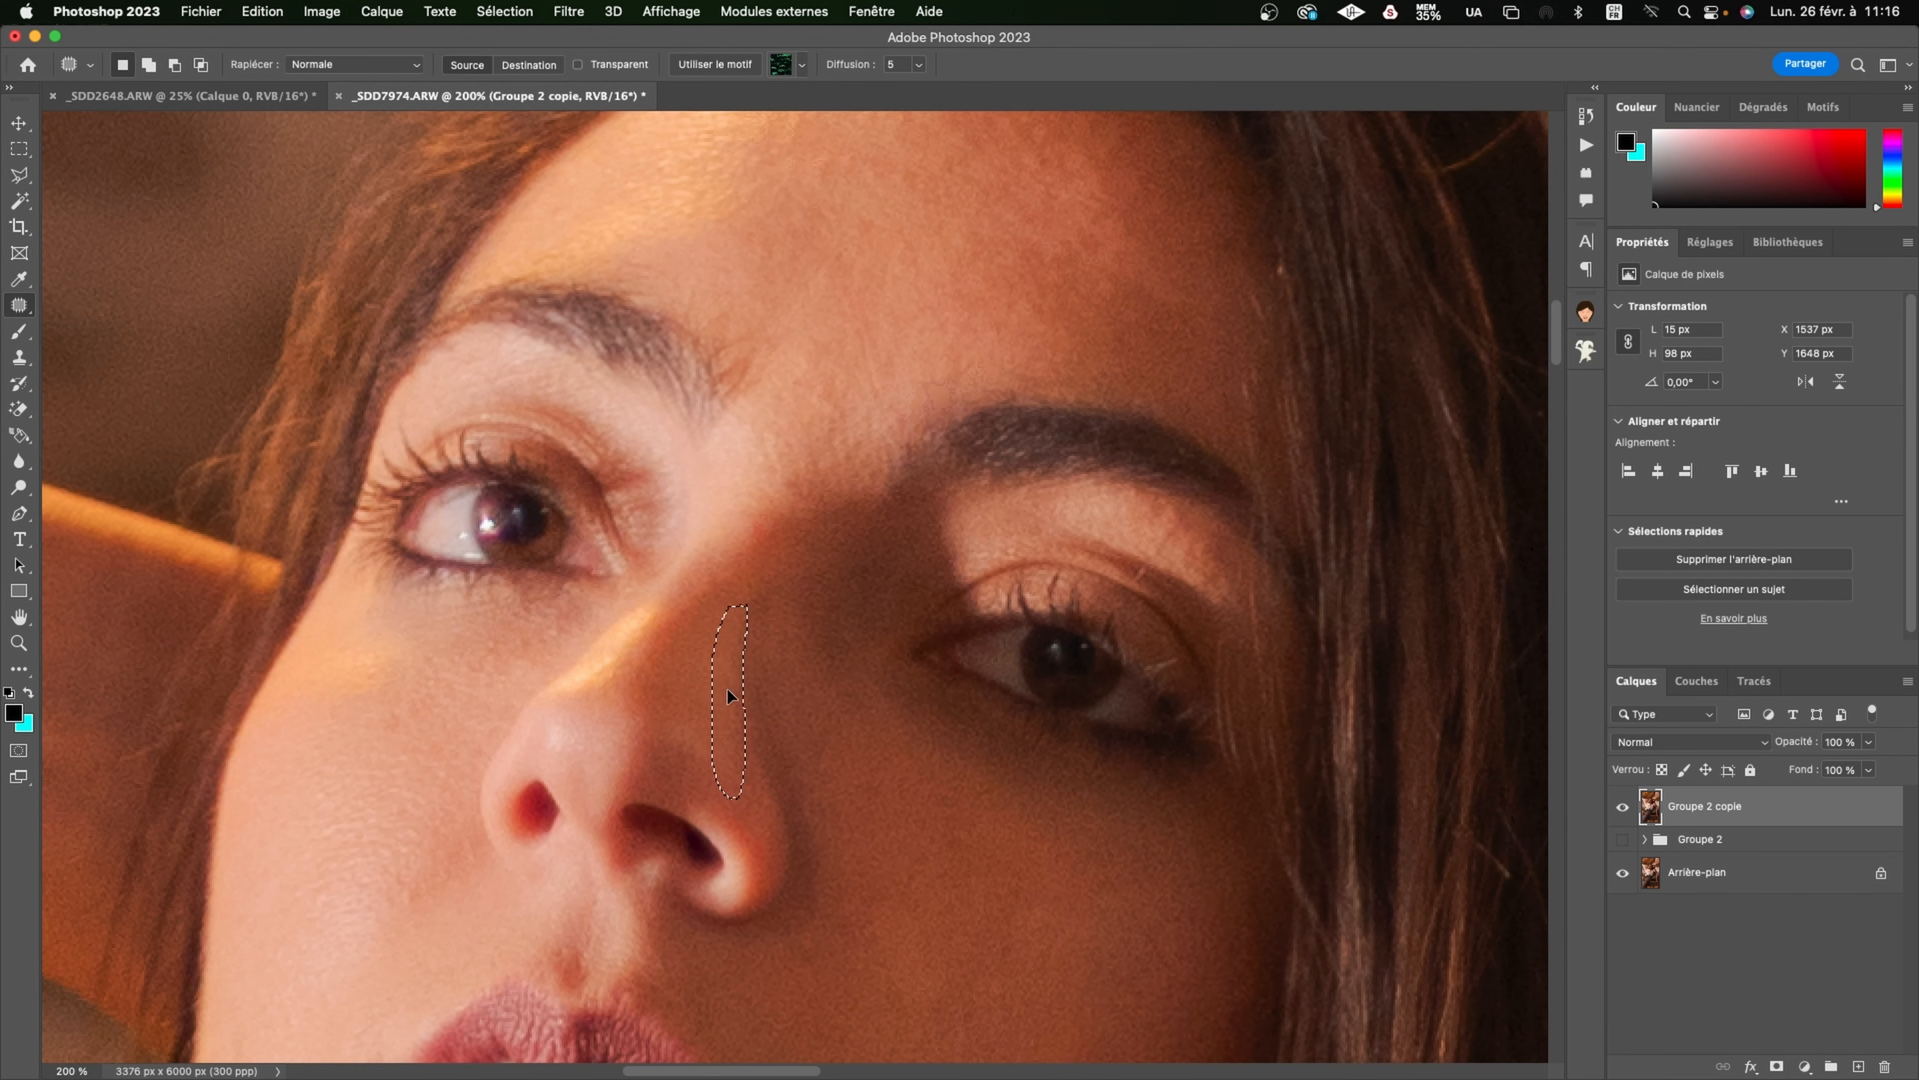
pyautogui.click(711, 689)
pyautogui.moveTo(788, 519); pyautogui.dragTo(816, 655)
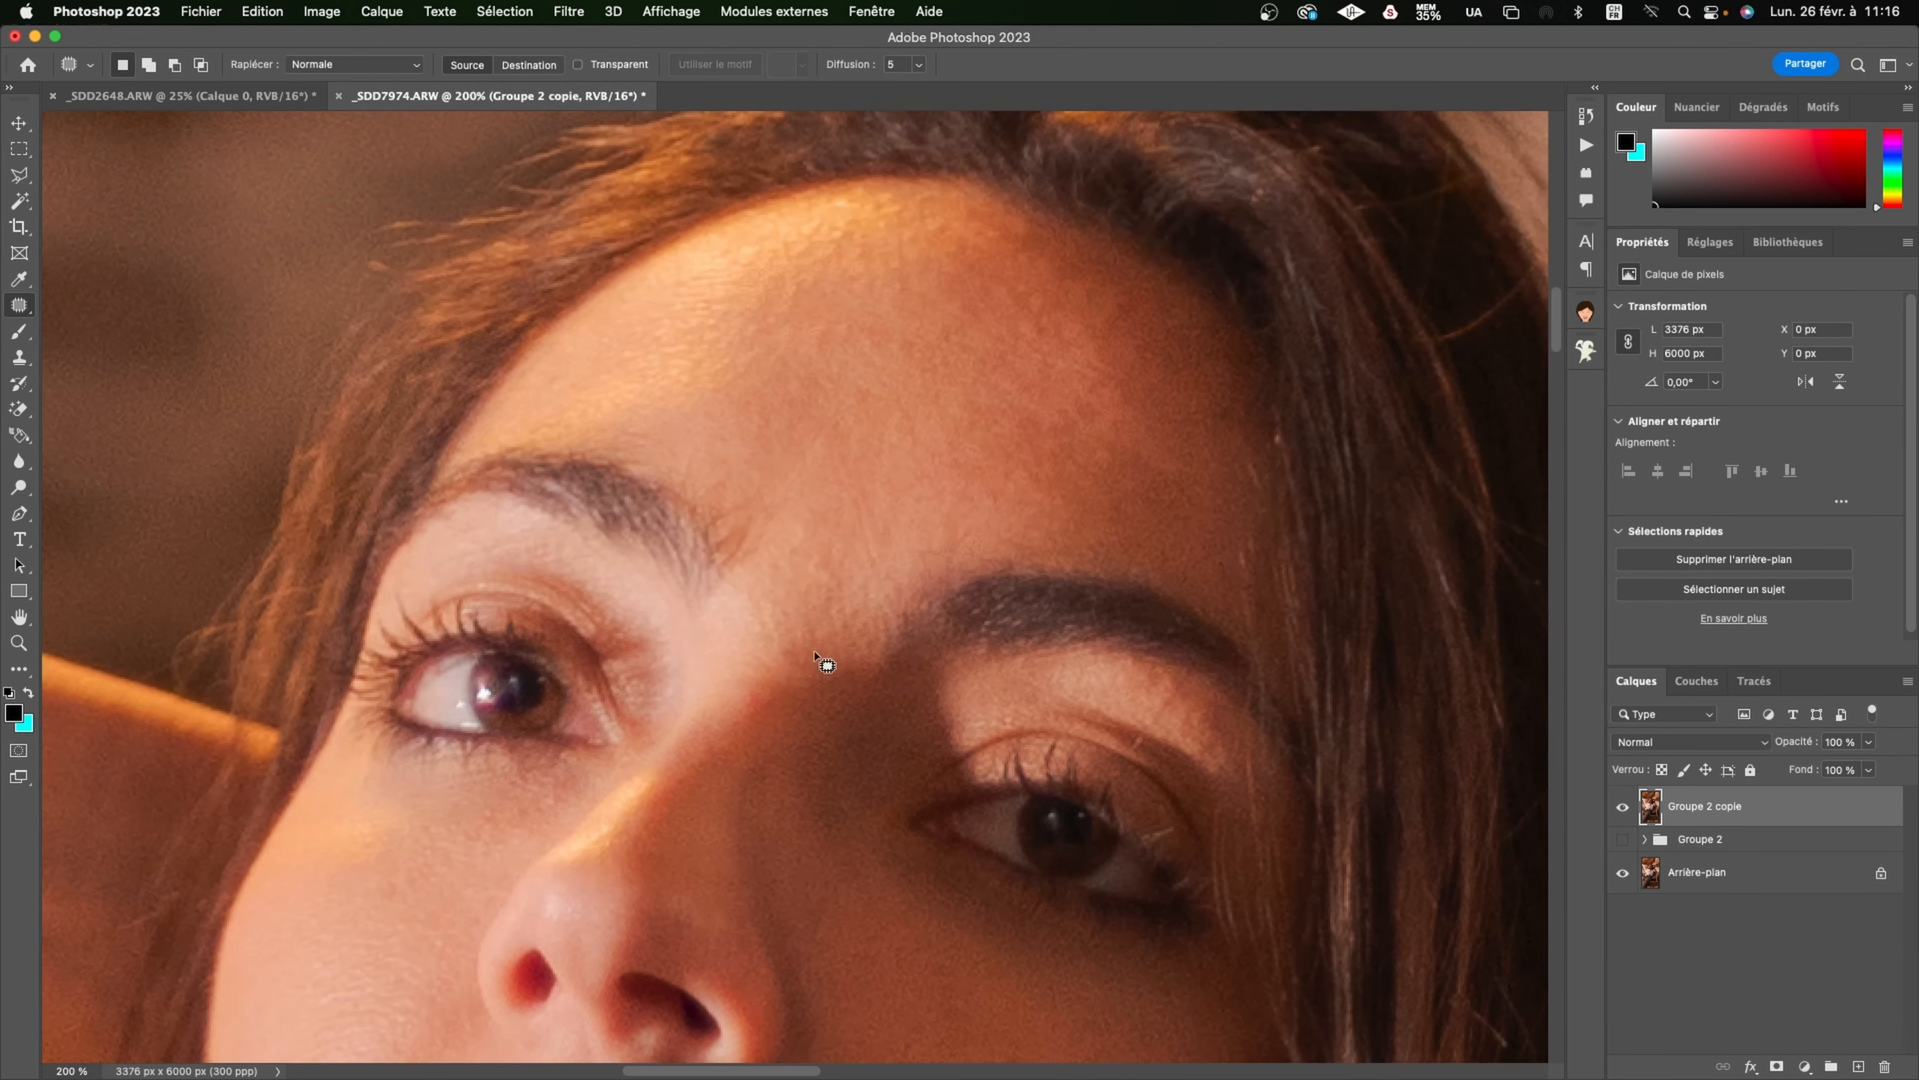
pyautogui.moveTo(759, 706)
pyautogui.mouseDown()
pyautogui.moveTo(798, 688)
pyautogui.moveTo(793, 630)
pyautogui.moveTo(771, 665)
pyautogui.moveTo(827, 654)
pyautogui.mouseUp()
pyautogui.click(845, 570)
pyautogui.moveTo(811, 545)
pyautogui.mouseDown()
pyautogui.moveTo(848, 590)
pyautogui.moveTo(835, 537)
pyautogui.mouseUp()
pyautogui.click(851, 350)
# Step: Compare the whole portrait before and after the patching by toggling the merged layer's visibility at 33.3% zoom
pyautogui.press('super+minus')
pyautogui.press('super+minus')
pyautogui.press('super+minus')
pyautogui.press('super+minus')
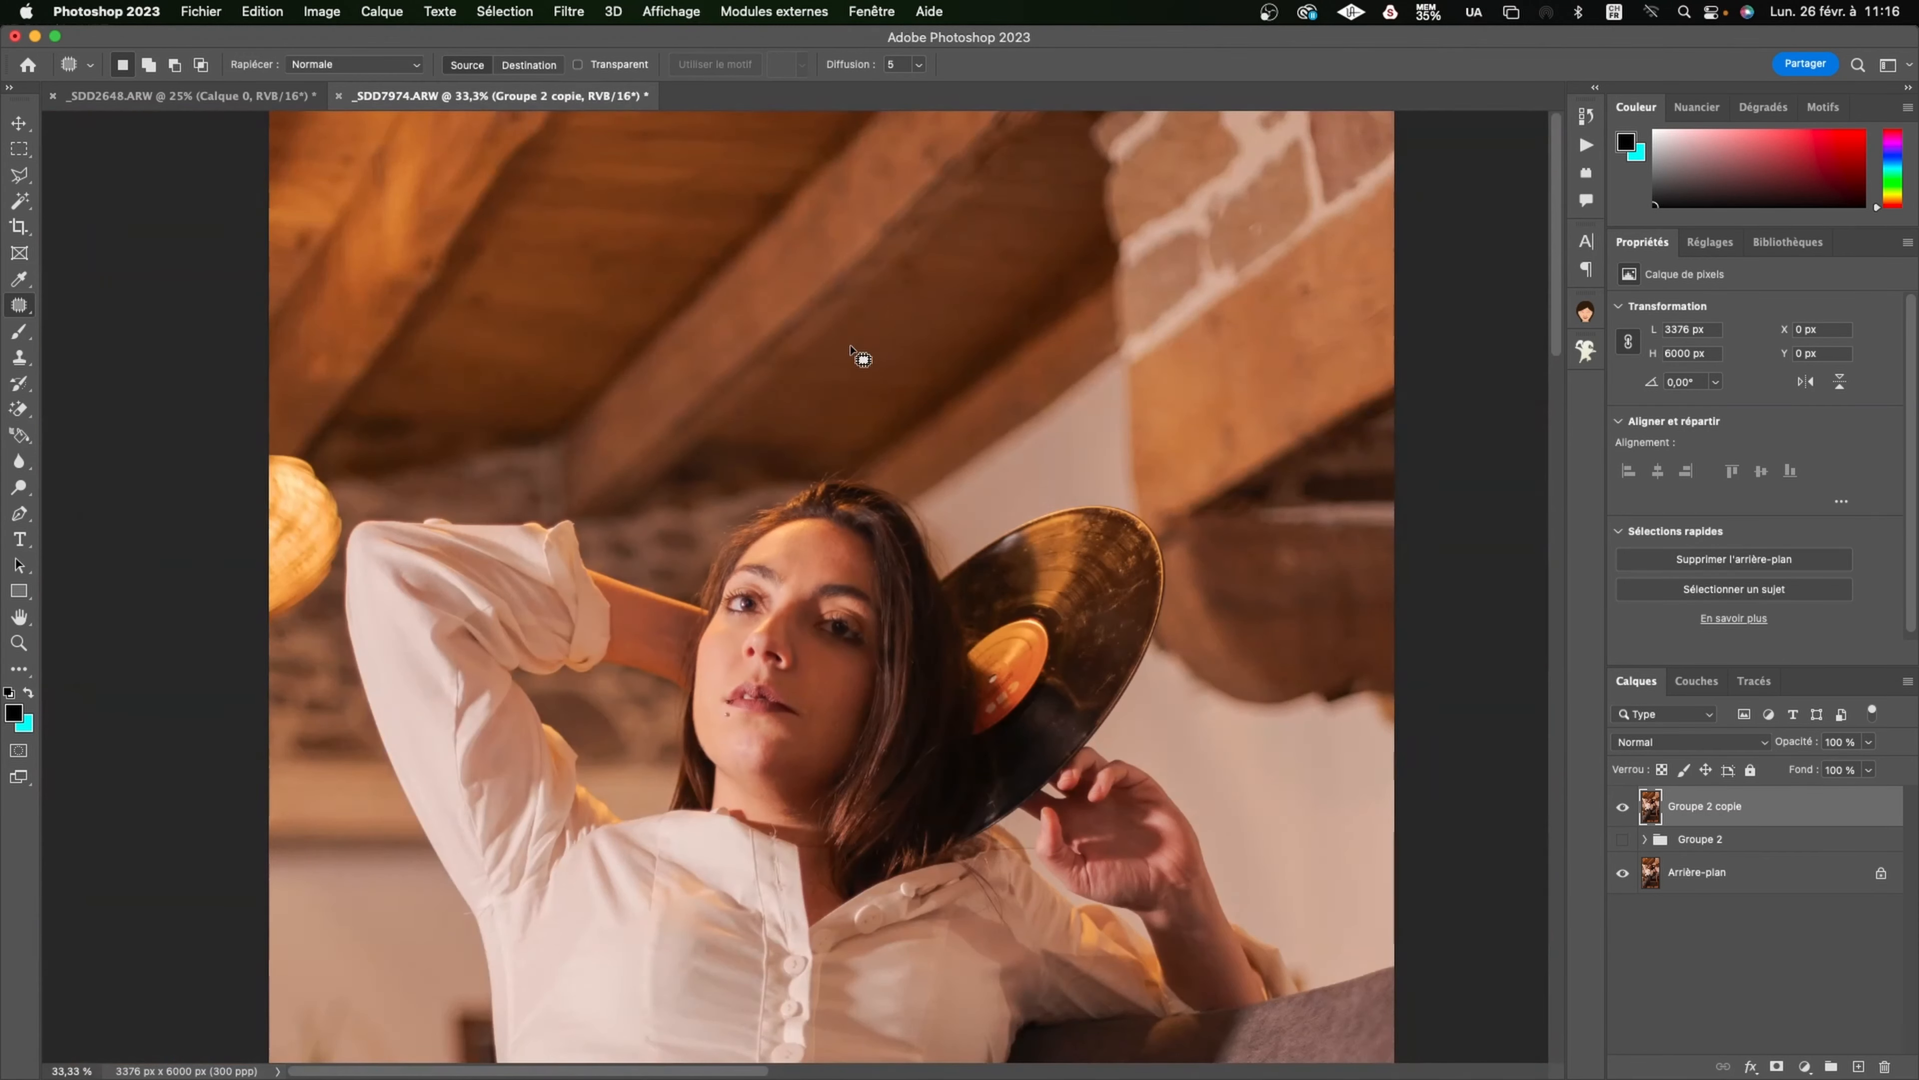
pyautogui.click(1621, 807)
pyautogui.click(1622, 808)
pyautogui.click(1621, 807)
pyautogui.click(1622, 807)
# Step: Switch to the _SDD2648.ARW document, duplicate Calque 0 and open the Antipoussière noise filter for the copy
pyautogui.click(295, 96)
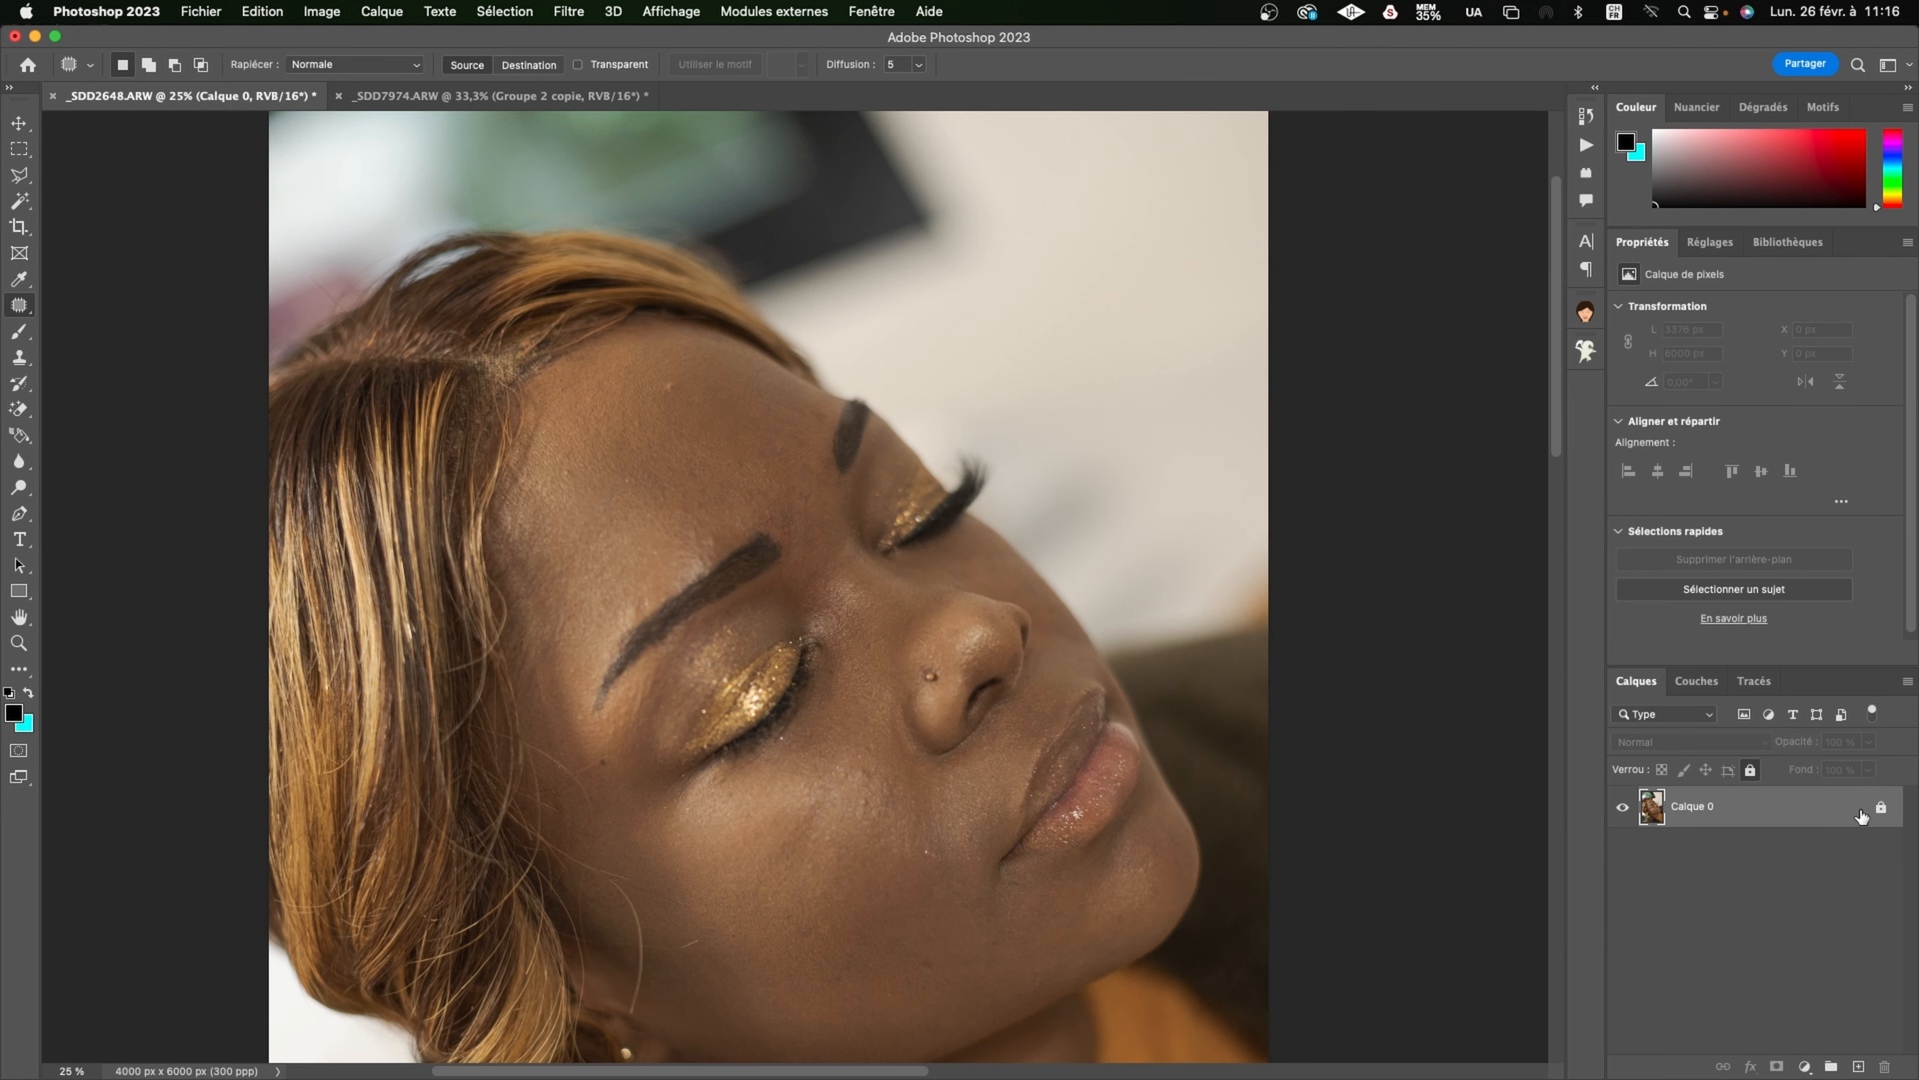
pyautogui.press('super+j')
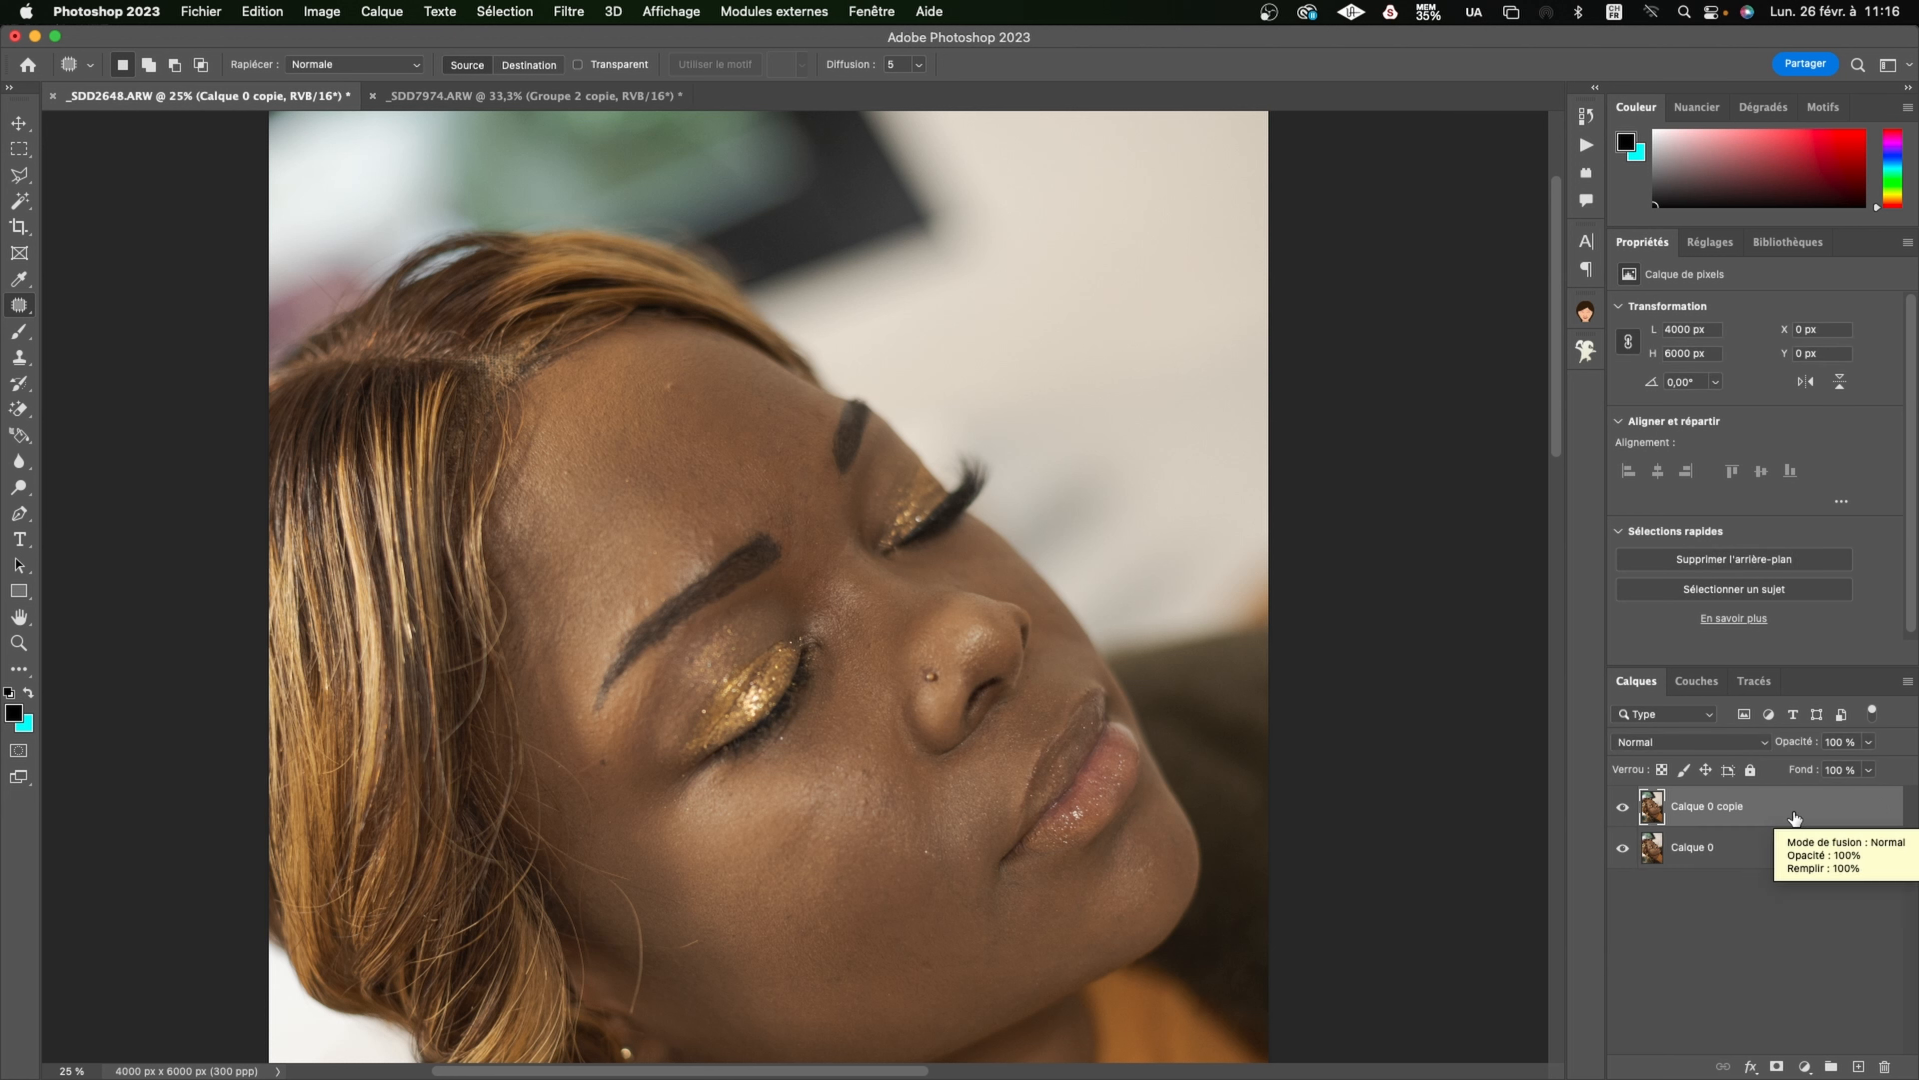
pyautogui.click(588, 12)
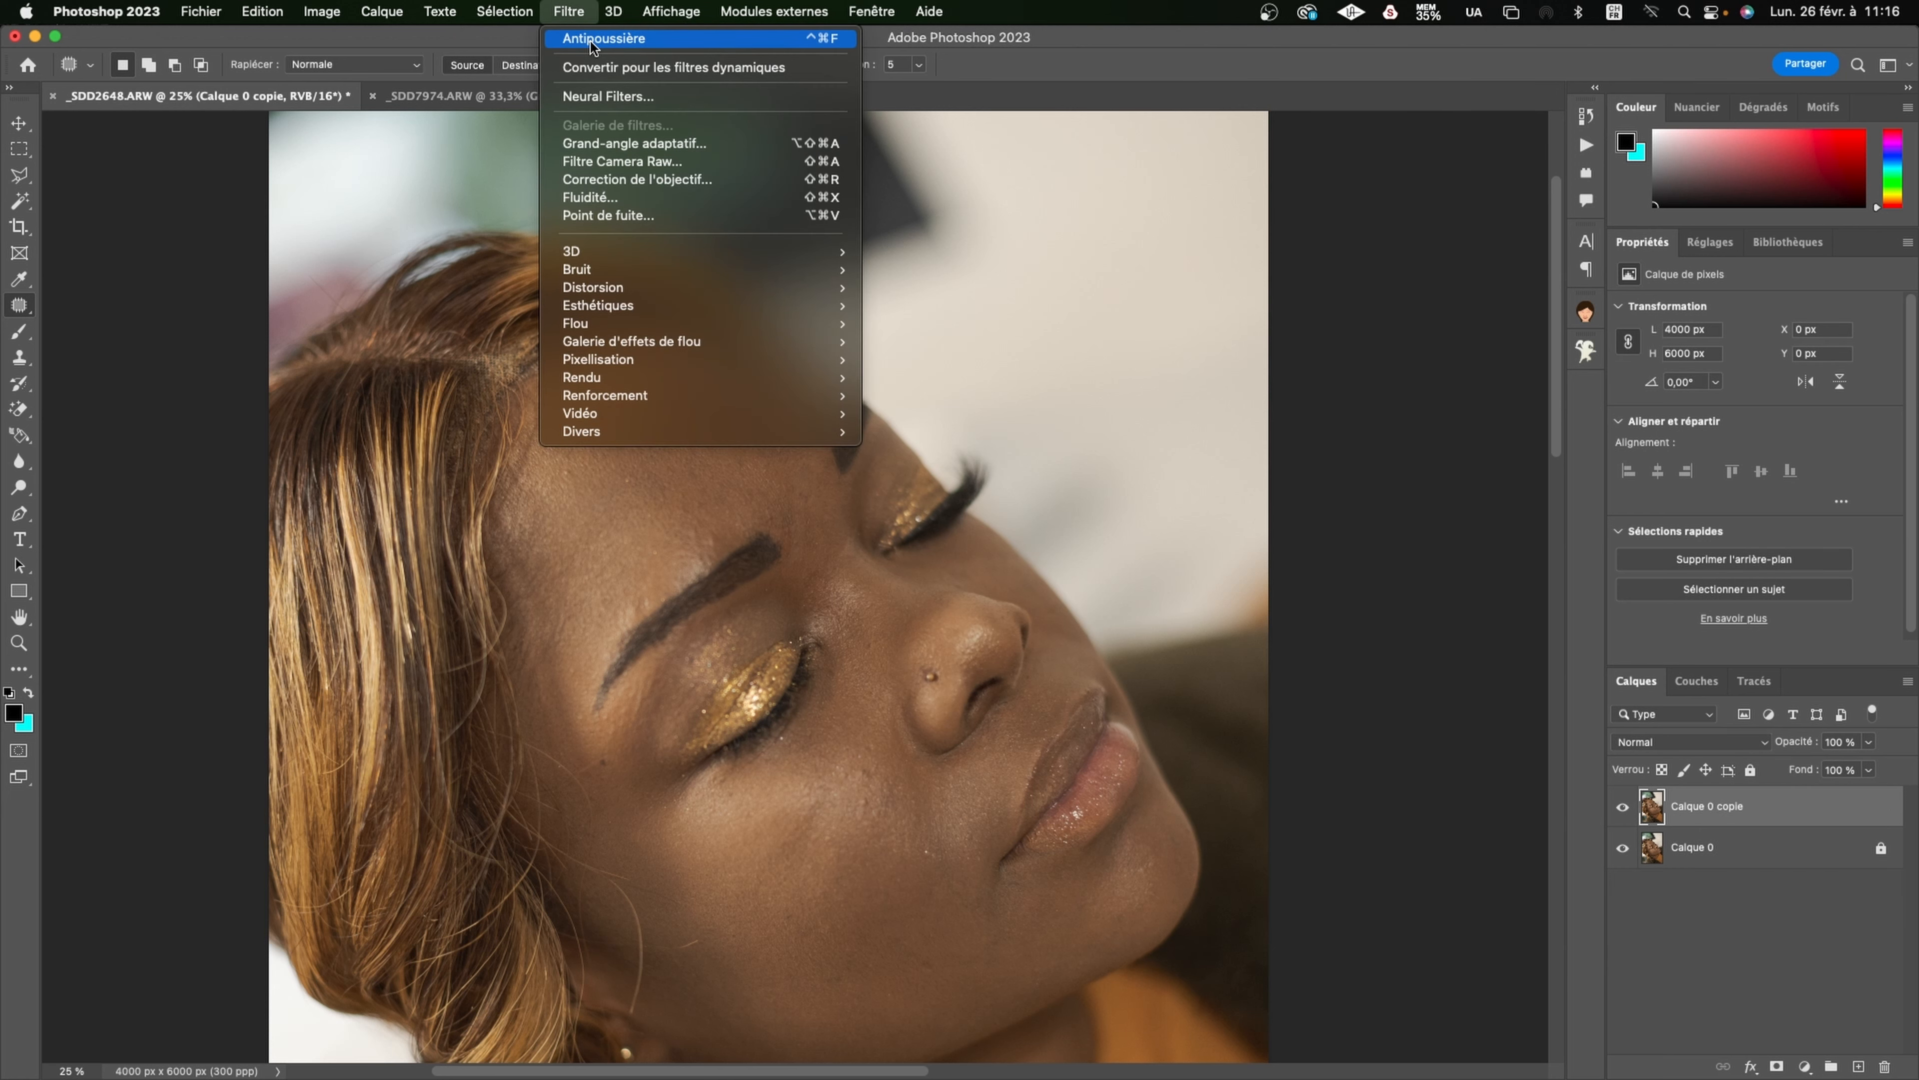
pyautogui.moveTo(703, 314)
pyautogui.moveTo(731, 276)
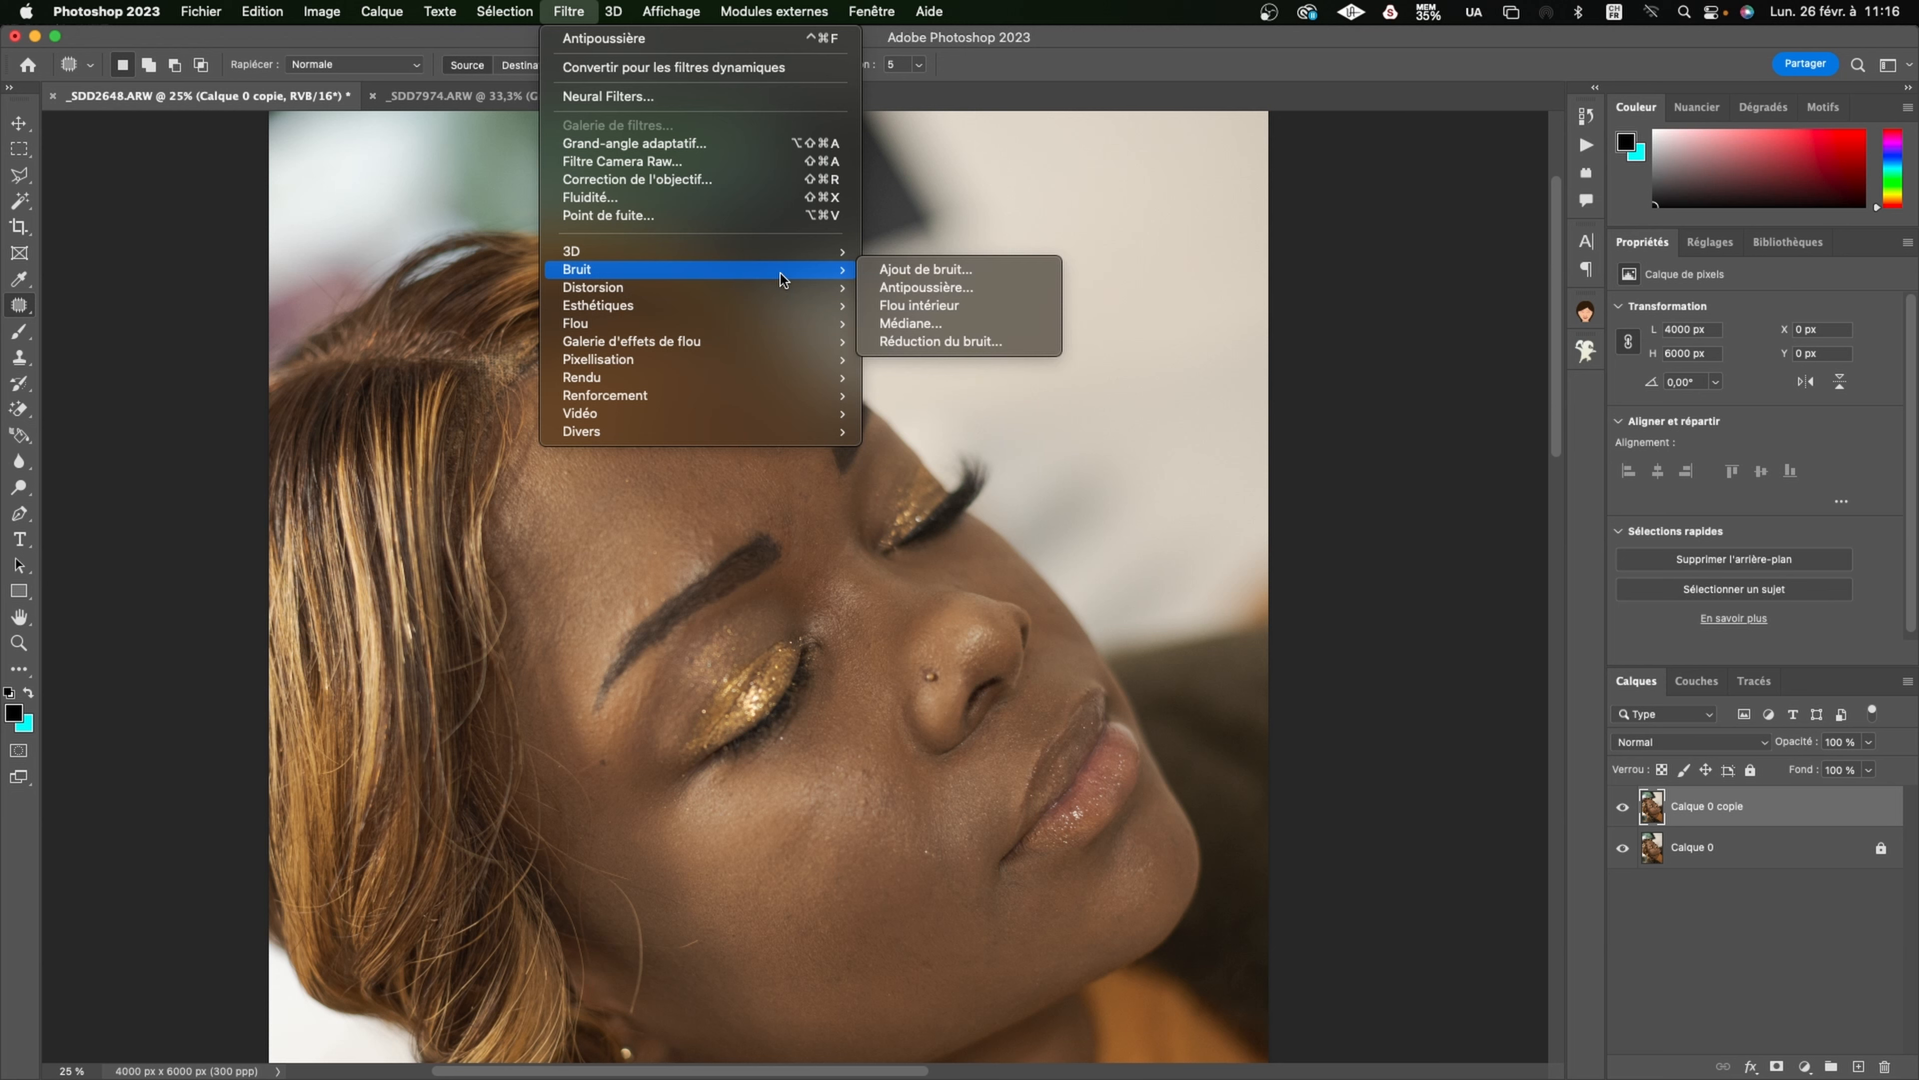
pyautogui.click(971, 288)
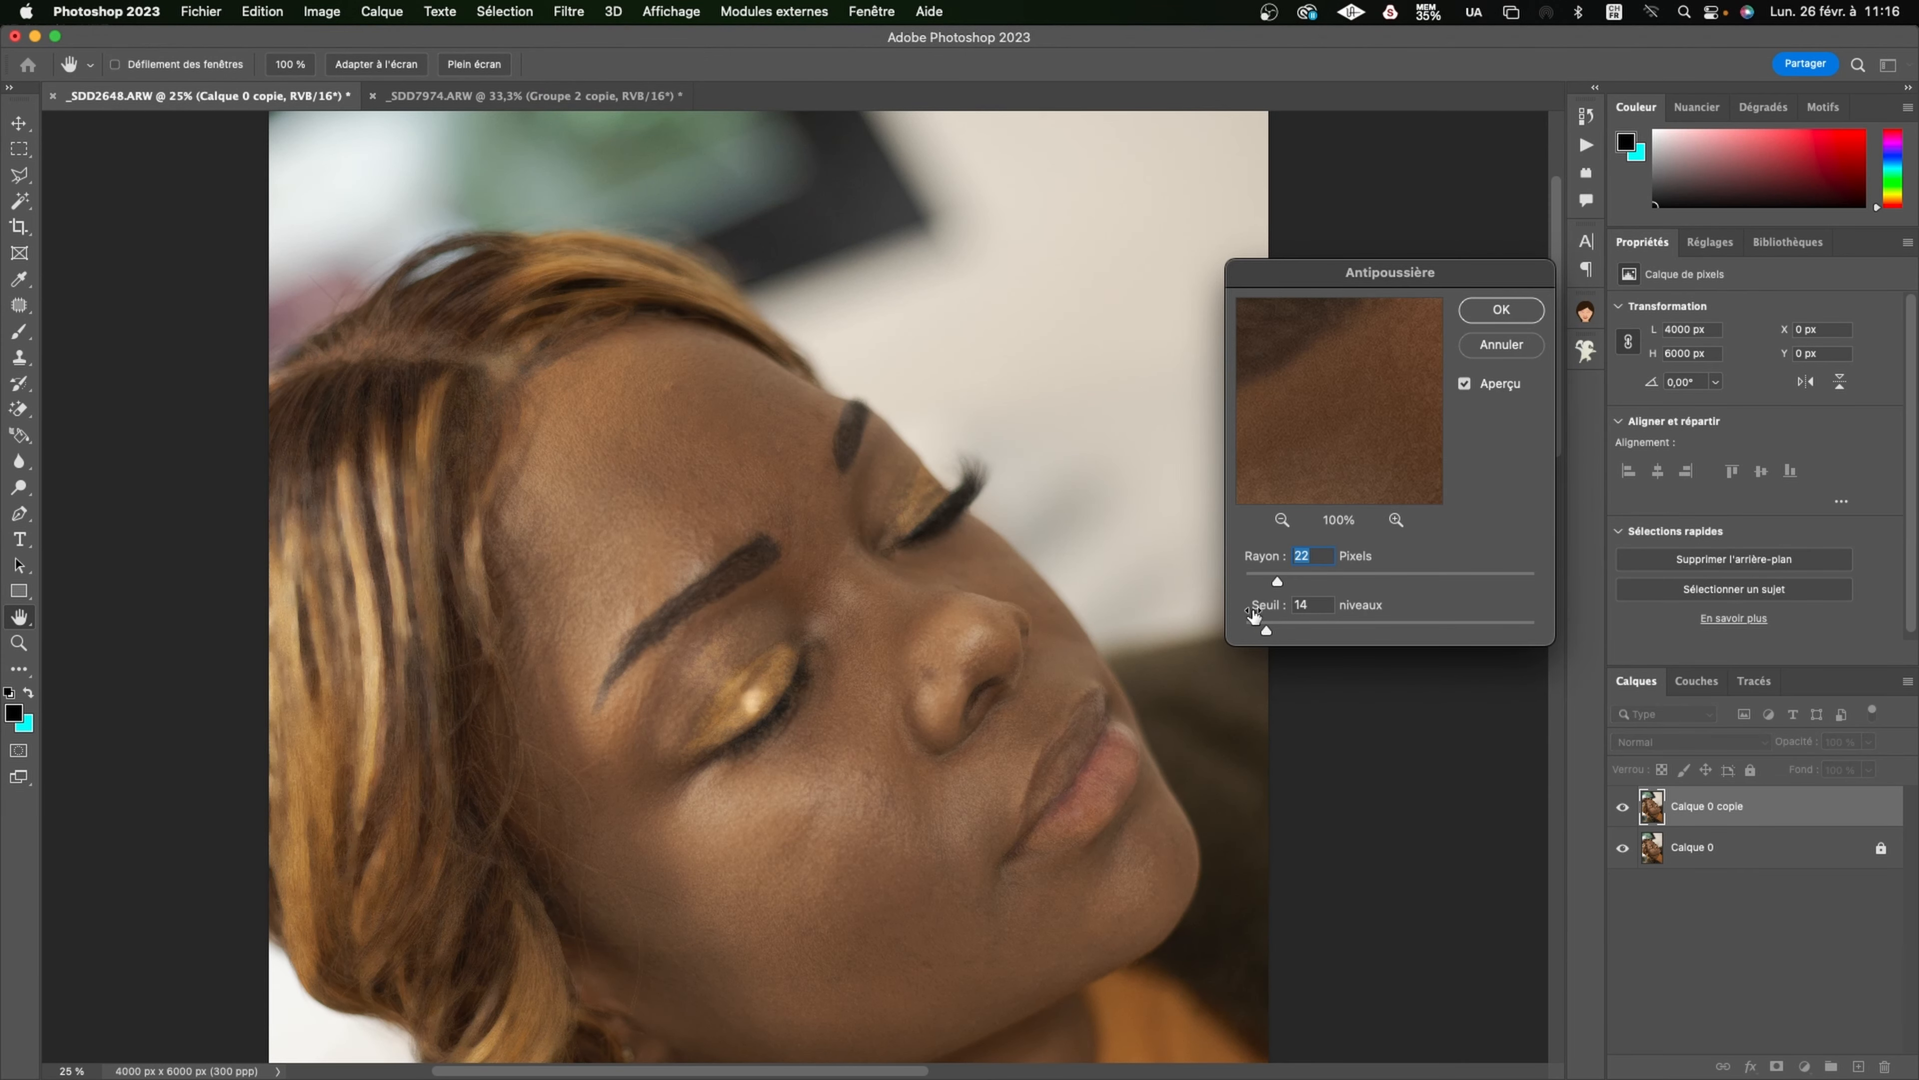
# Step: Compare the filter preview on and off, and apply Antipoussière with a radius of 22 pixels and a threshold of 14
pyautogui.click(1465, 384)
pyautogui.click(1465, 387)
pyautogui.click(1465, 387)
pyautogui.click(1465, 387)
pyautogui.click(1465, 387)
pyautogui.click(1465, 386)
pyautogui.click(1465, 387)
pyautogui.click(1465, 387)
pyautogui.click(1465, 387)
pyautogui.click(1516, 314)
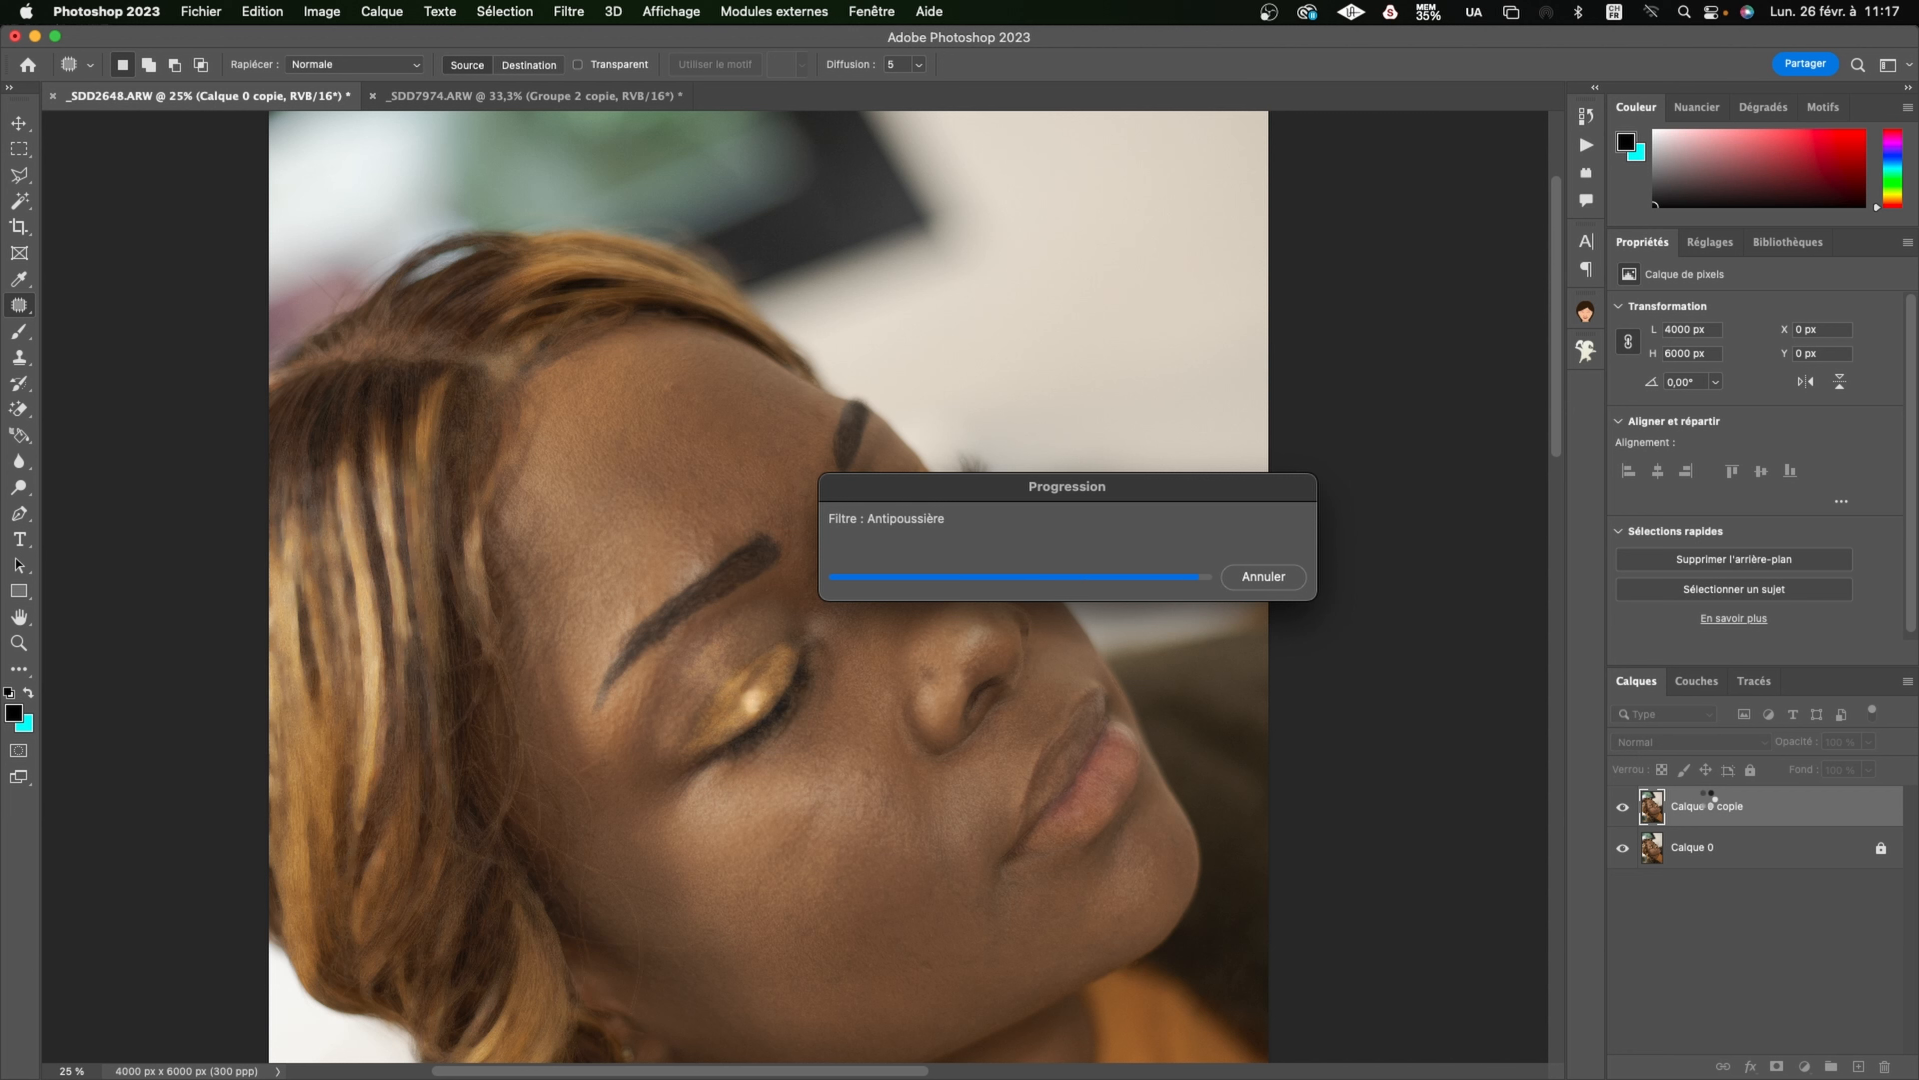
# Step: Duplicate the locked Calque 0 beneath the filtered layer and move the filtered layer into a new group
pyautogui.click(1789, 861)
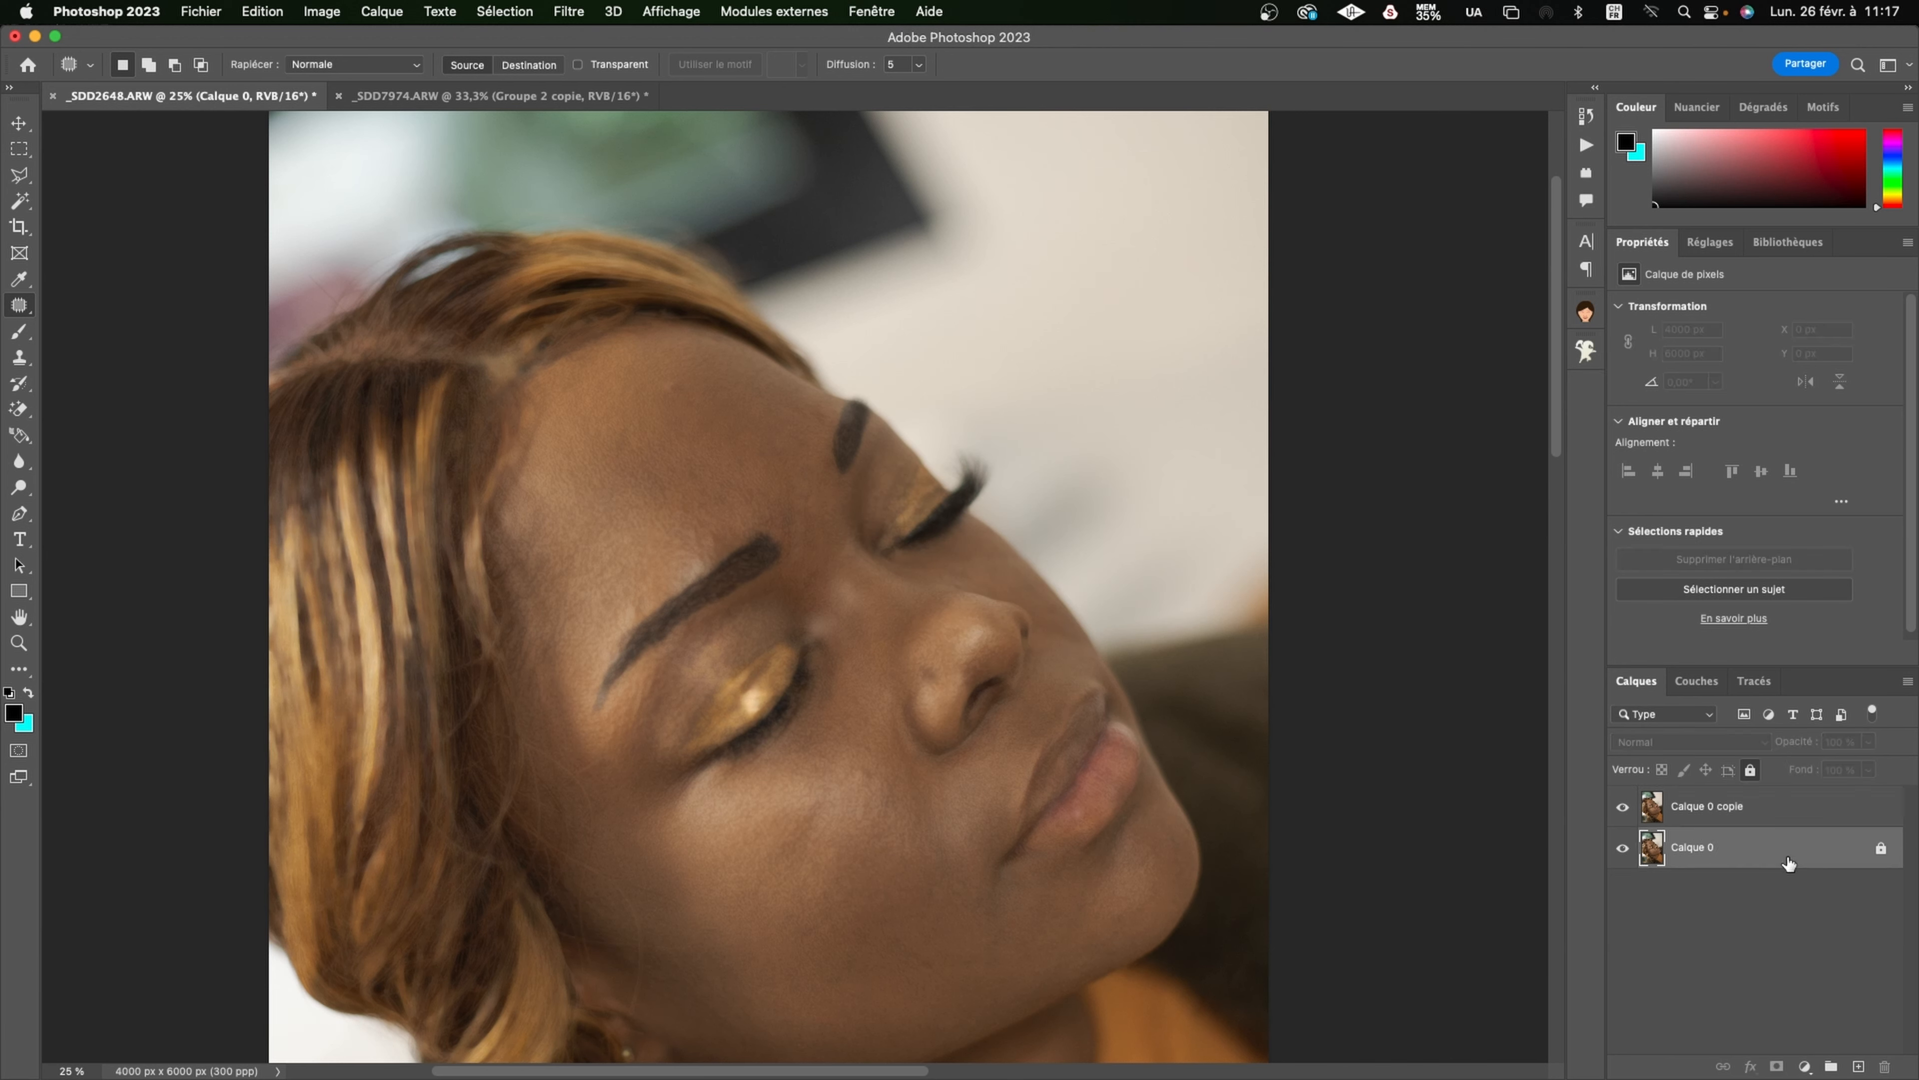
pyautogui.press('super+j')
pyautogui.click(1755, 815)
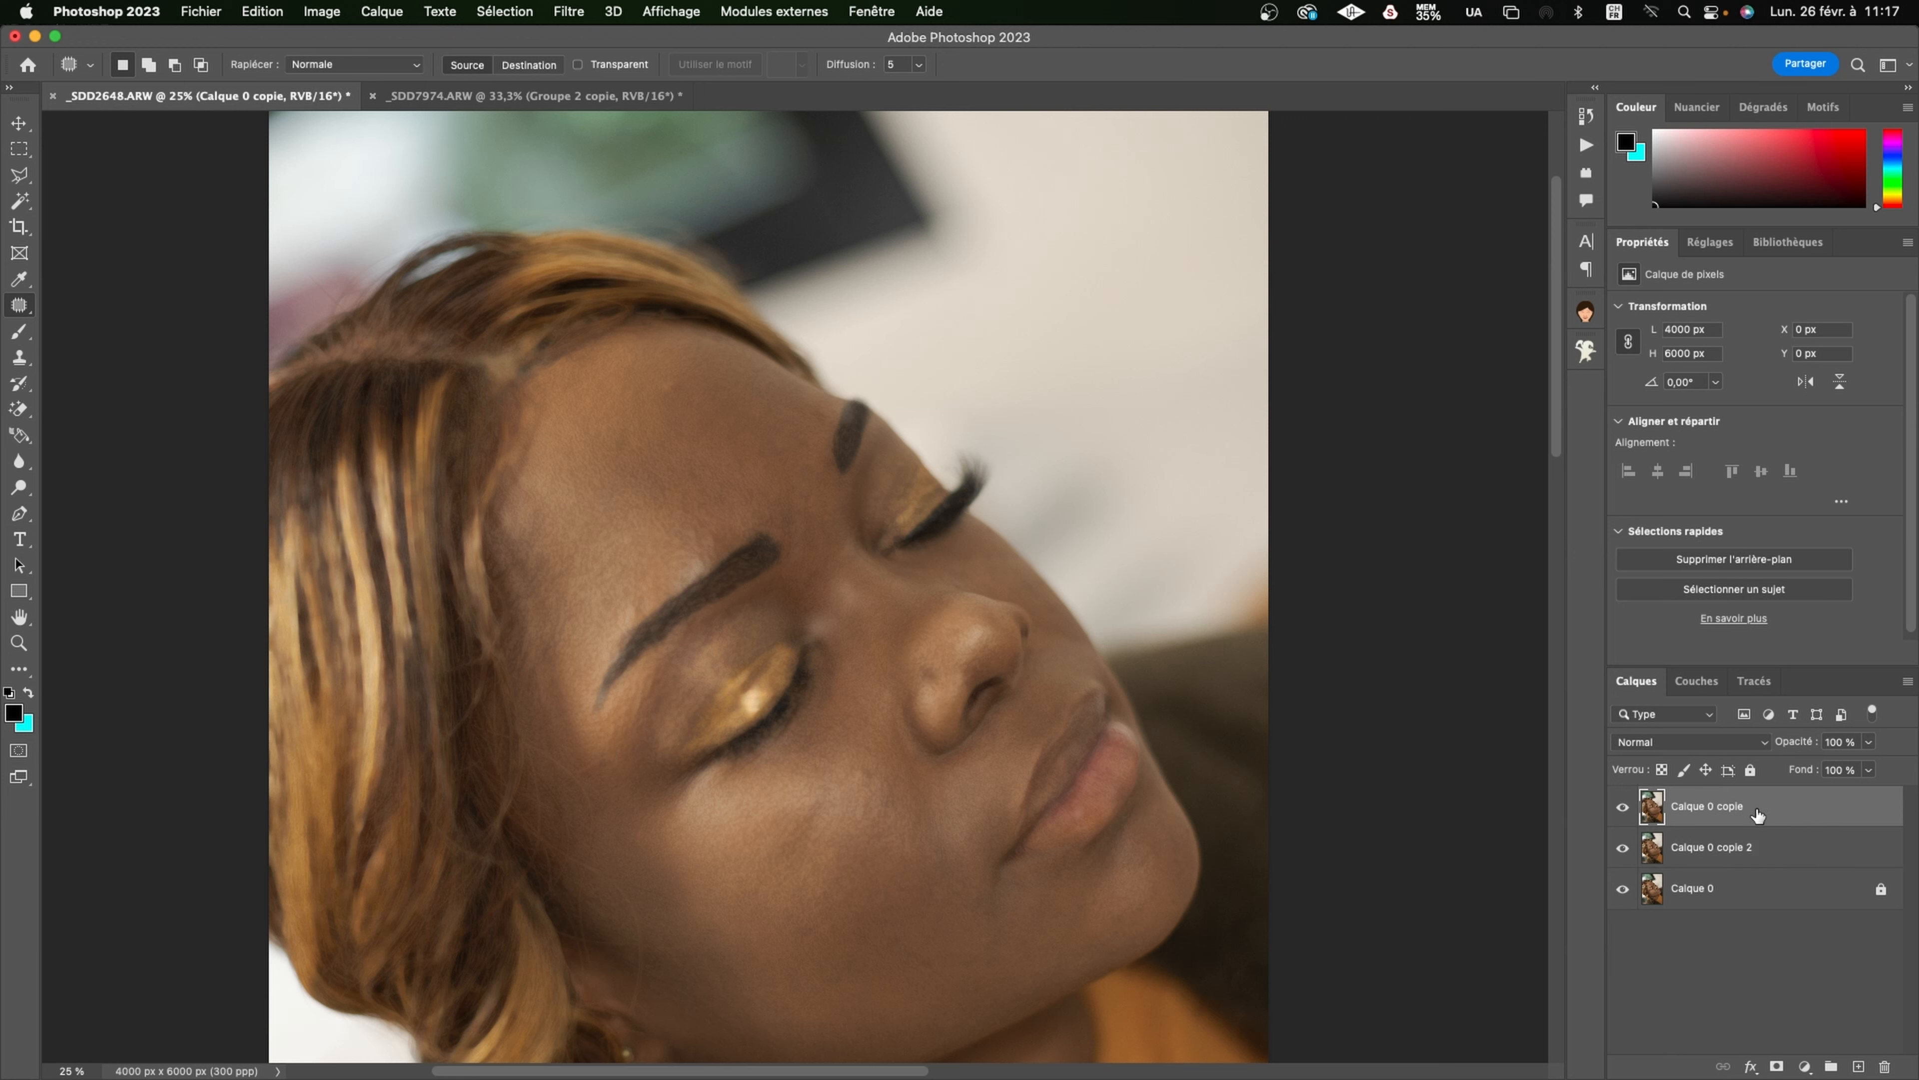
pyautogui.click(1831, 1066)
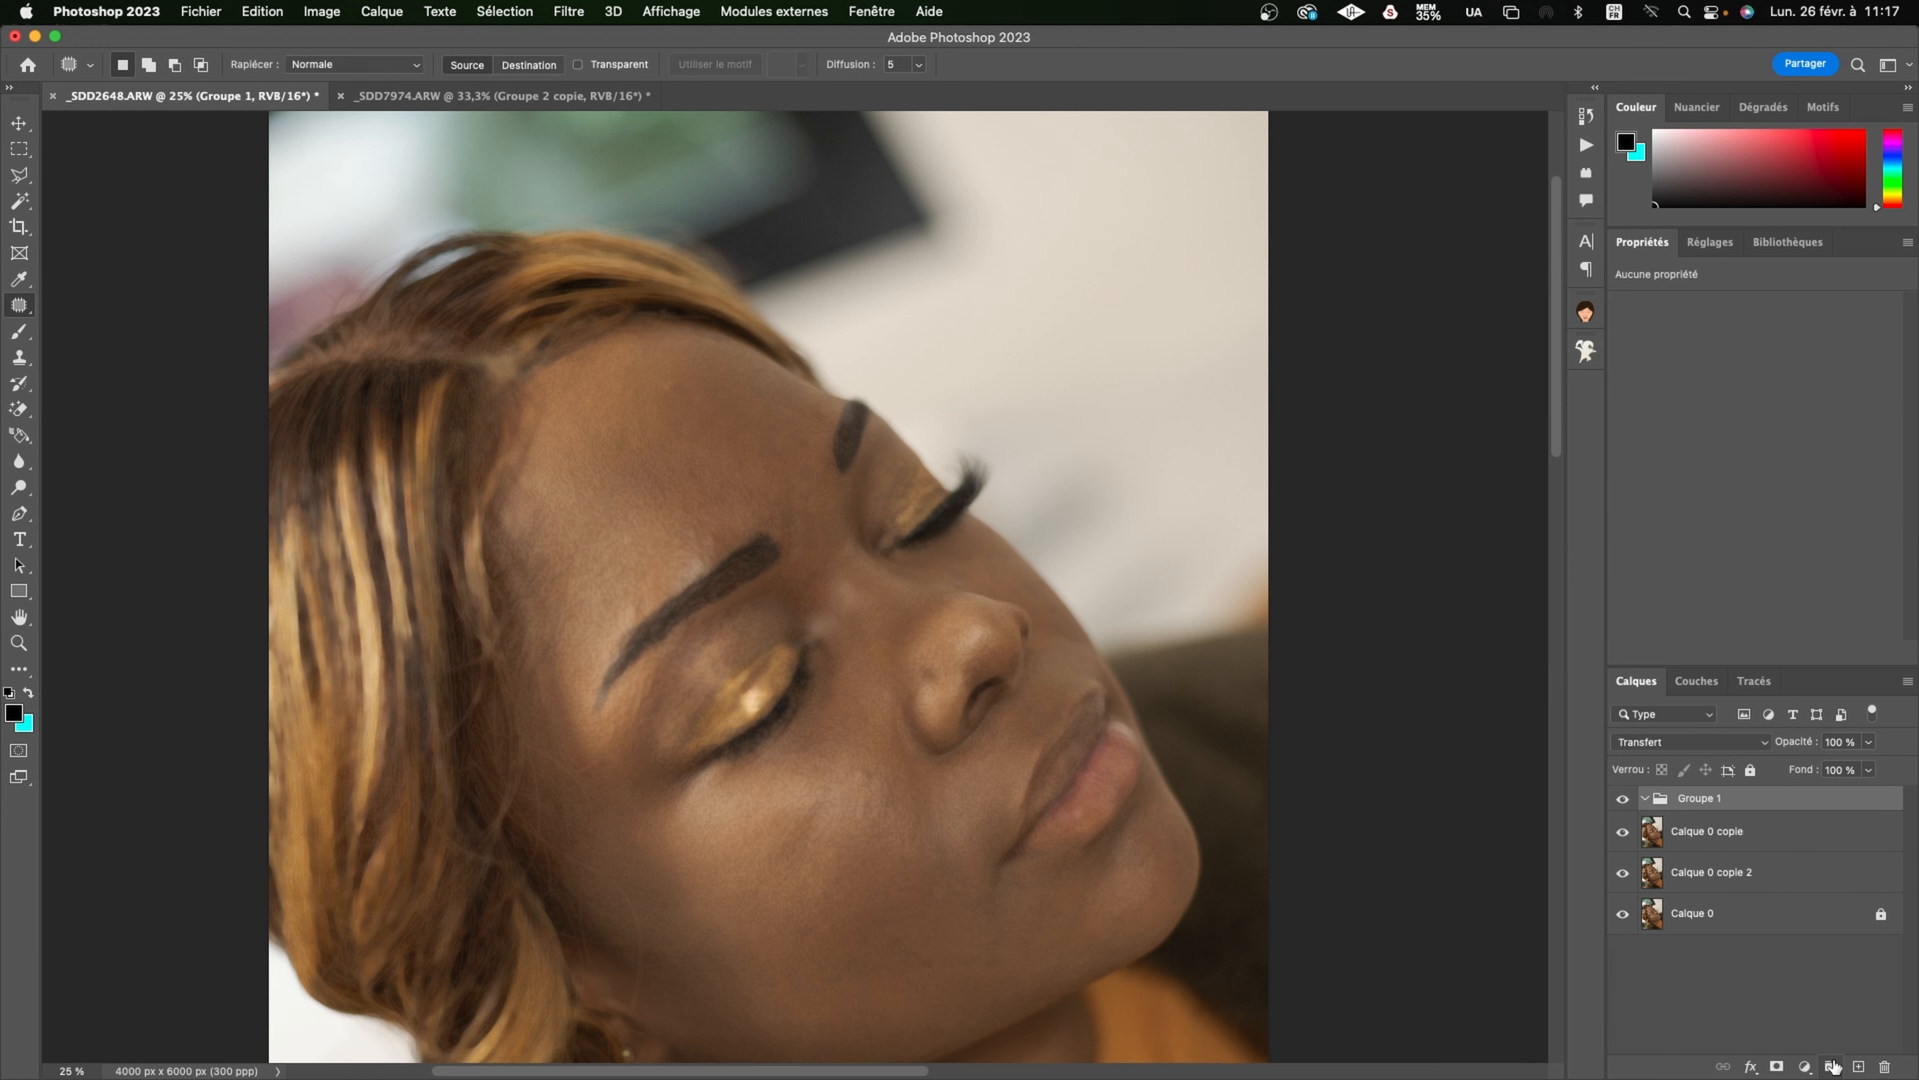
pyautogui.moveTo(1729, 840); pyautogui.dragTo(1725, 809)
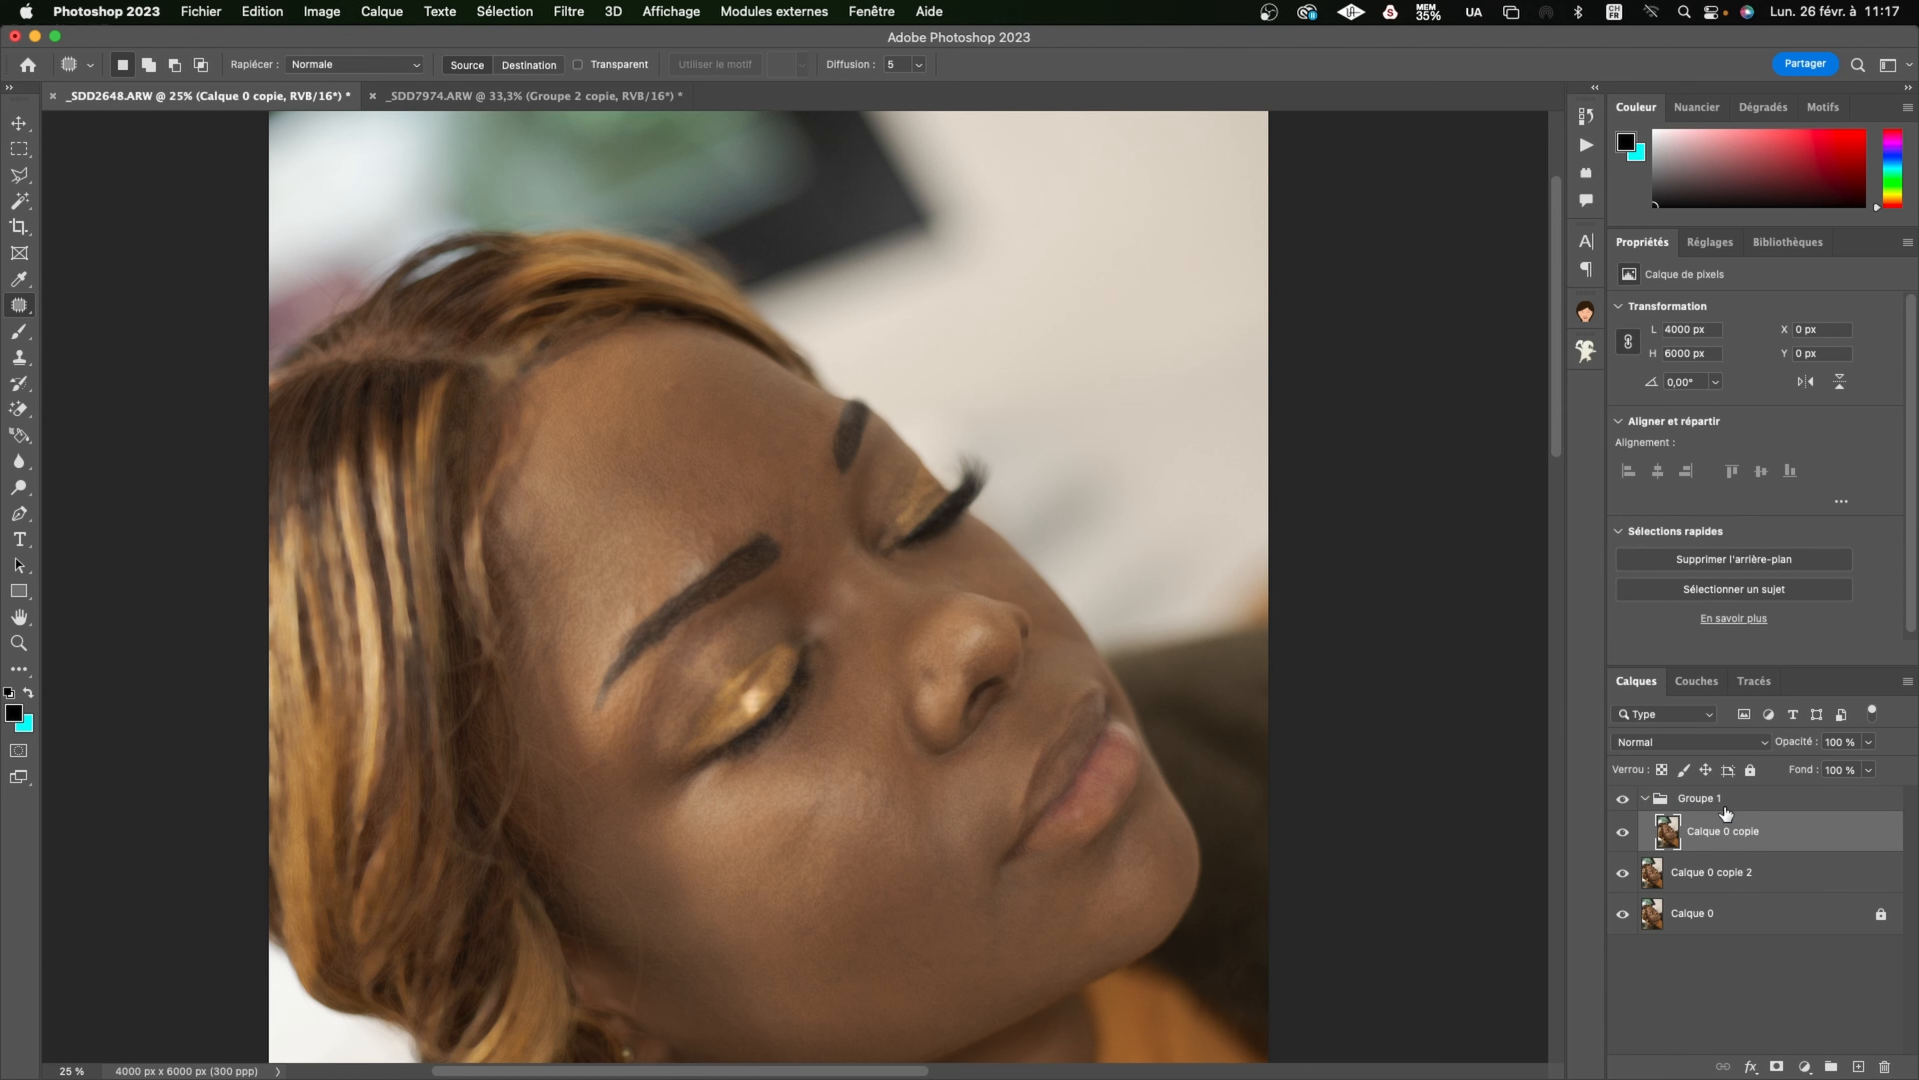
# Step: Collapse Groupe 1 and add a layer mask to it, inverted to black
pyautogui.click(1646, 800)
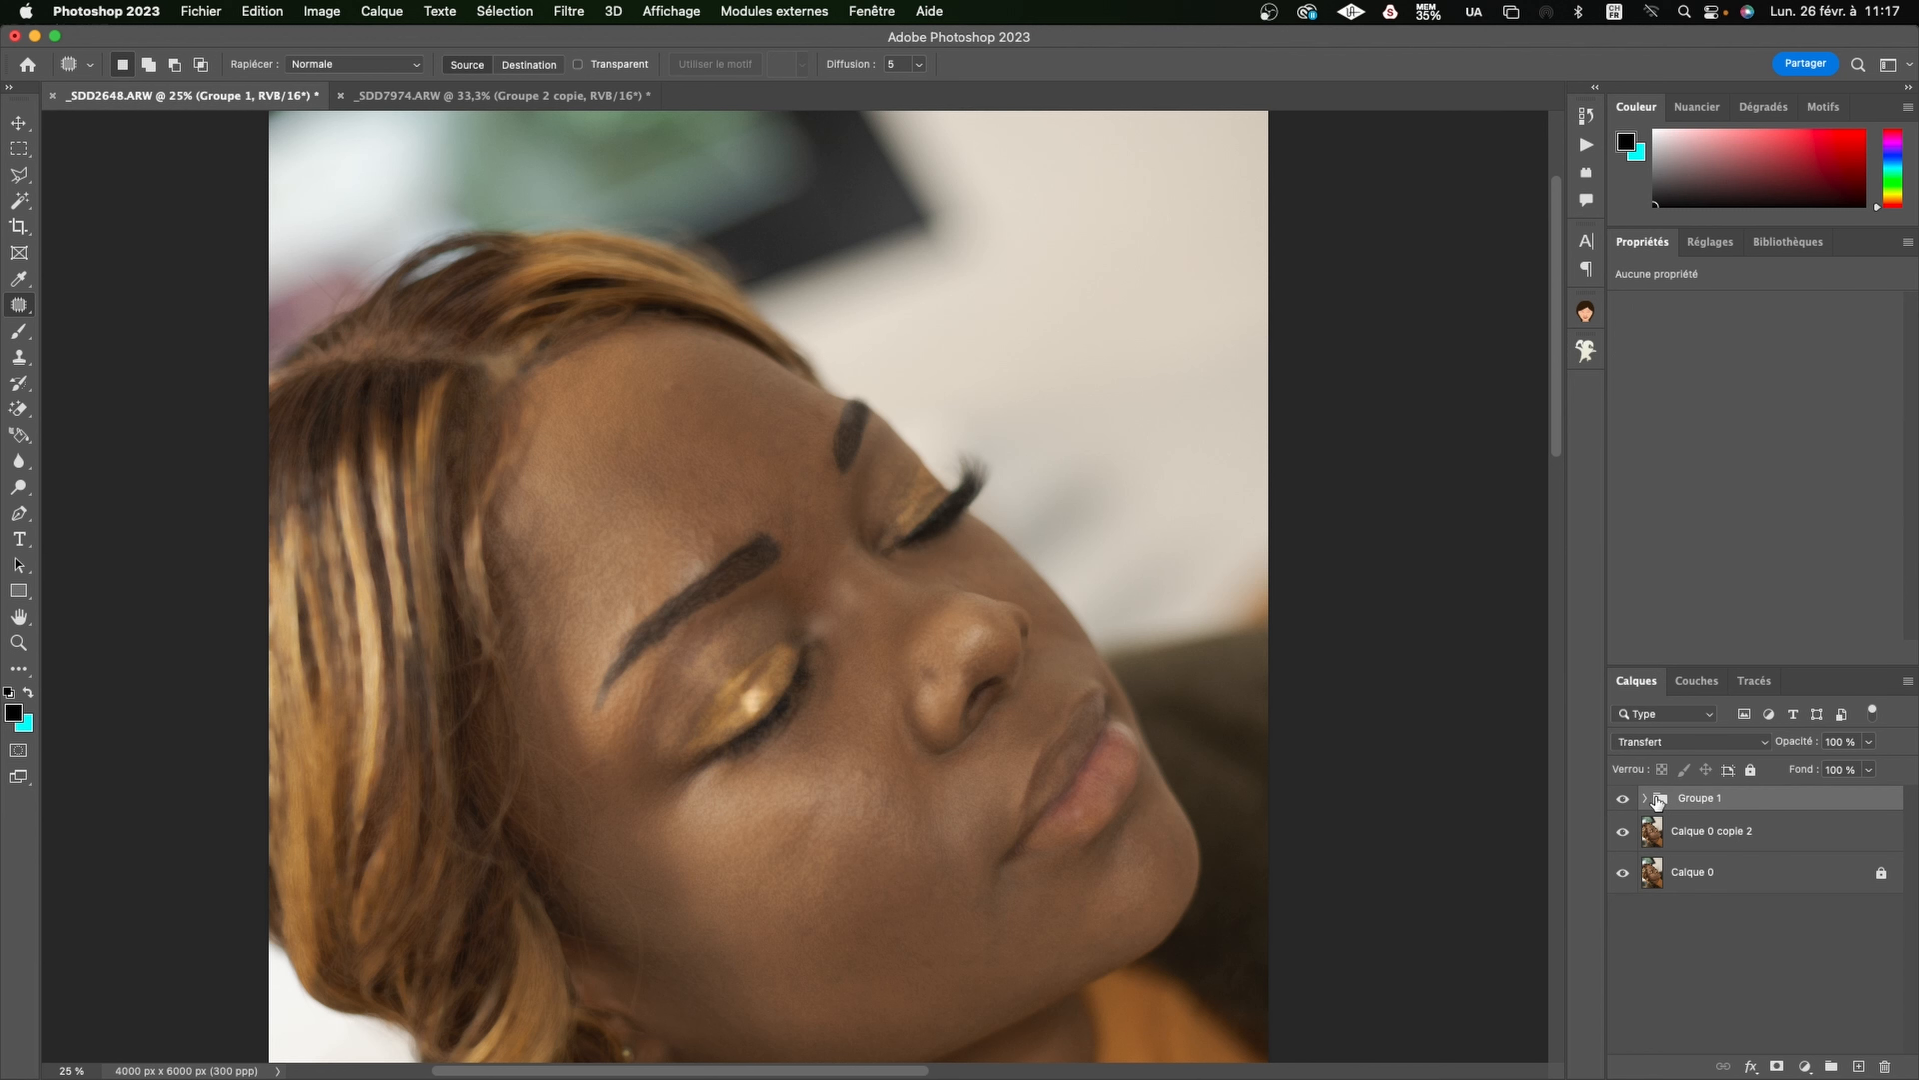
pyautogui.click(1778, 1065)
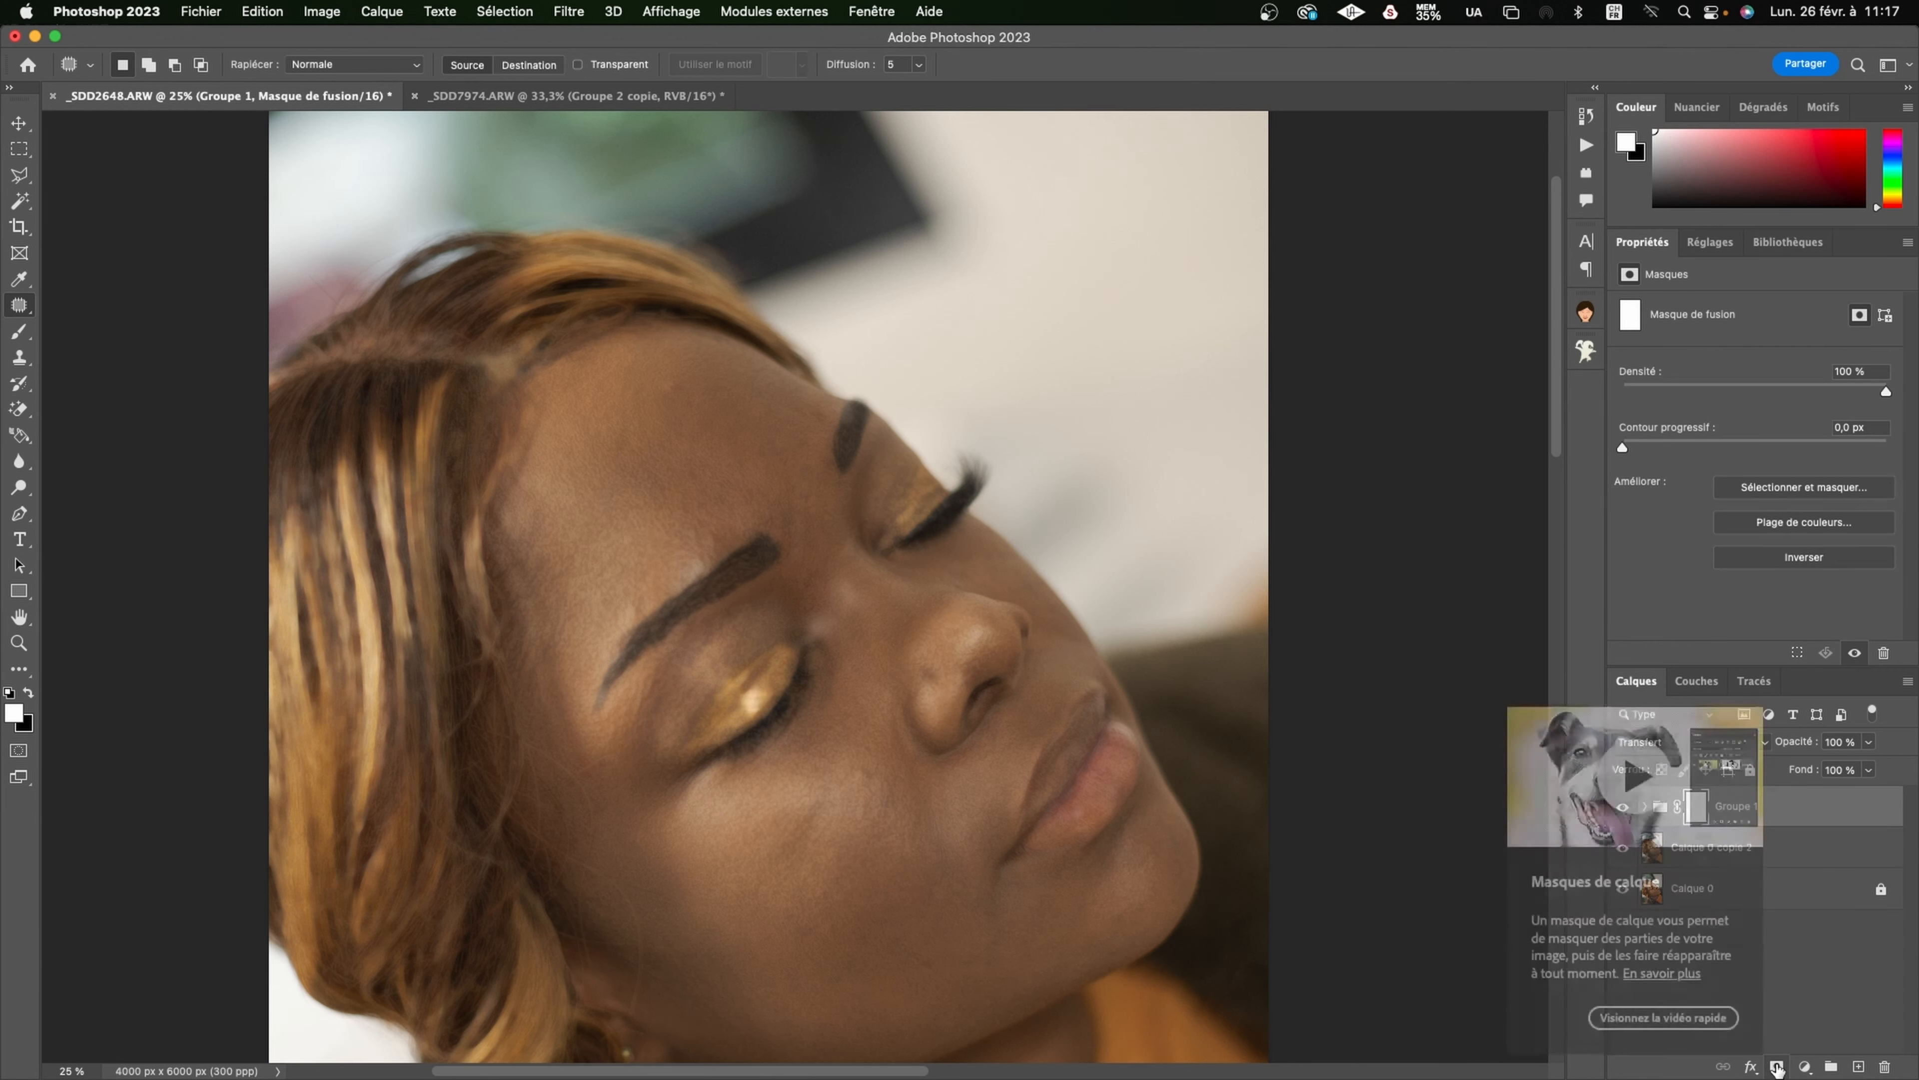
pyautogui.press('super+i')
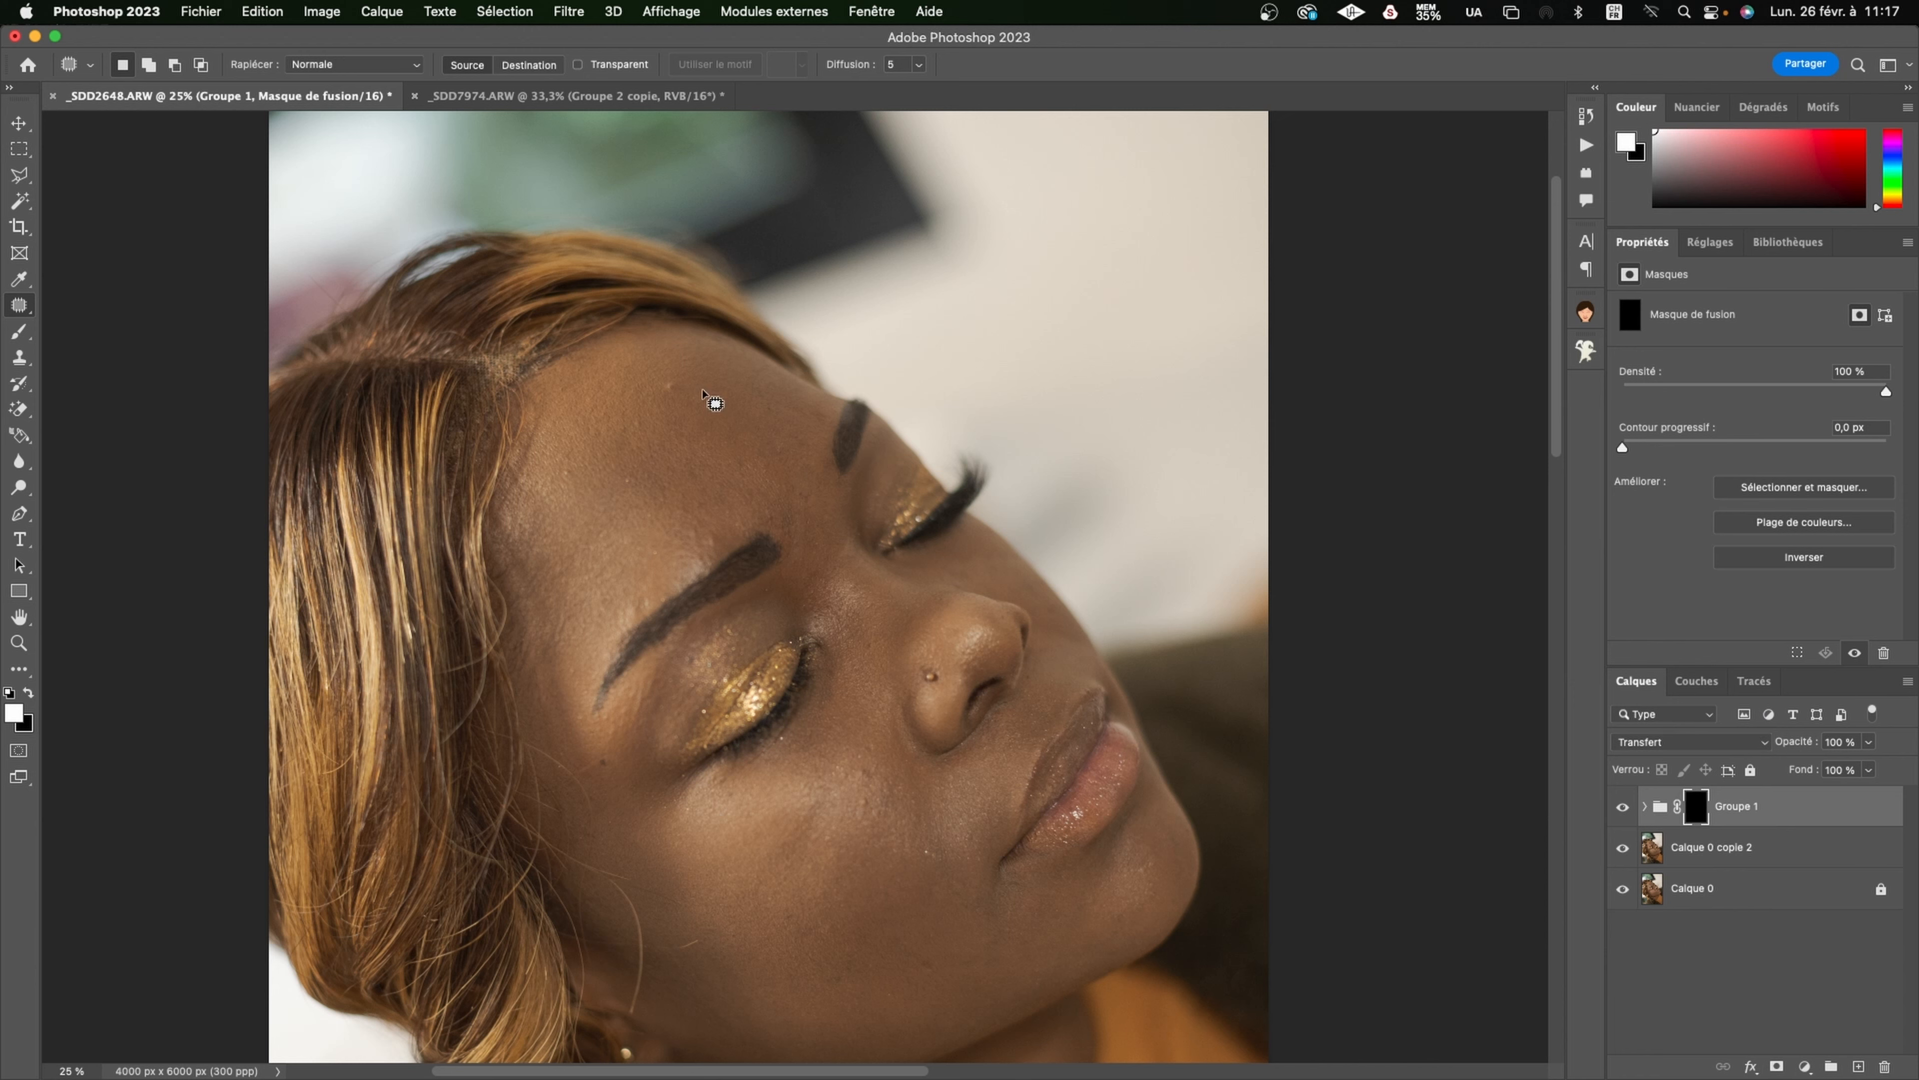
# Step: Set the Brush to 42 px, paint white over the forehead blemish on the Groupe 1 mask and undo the last dab
pyautogui.click(17, 332)
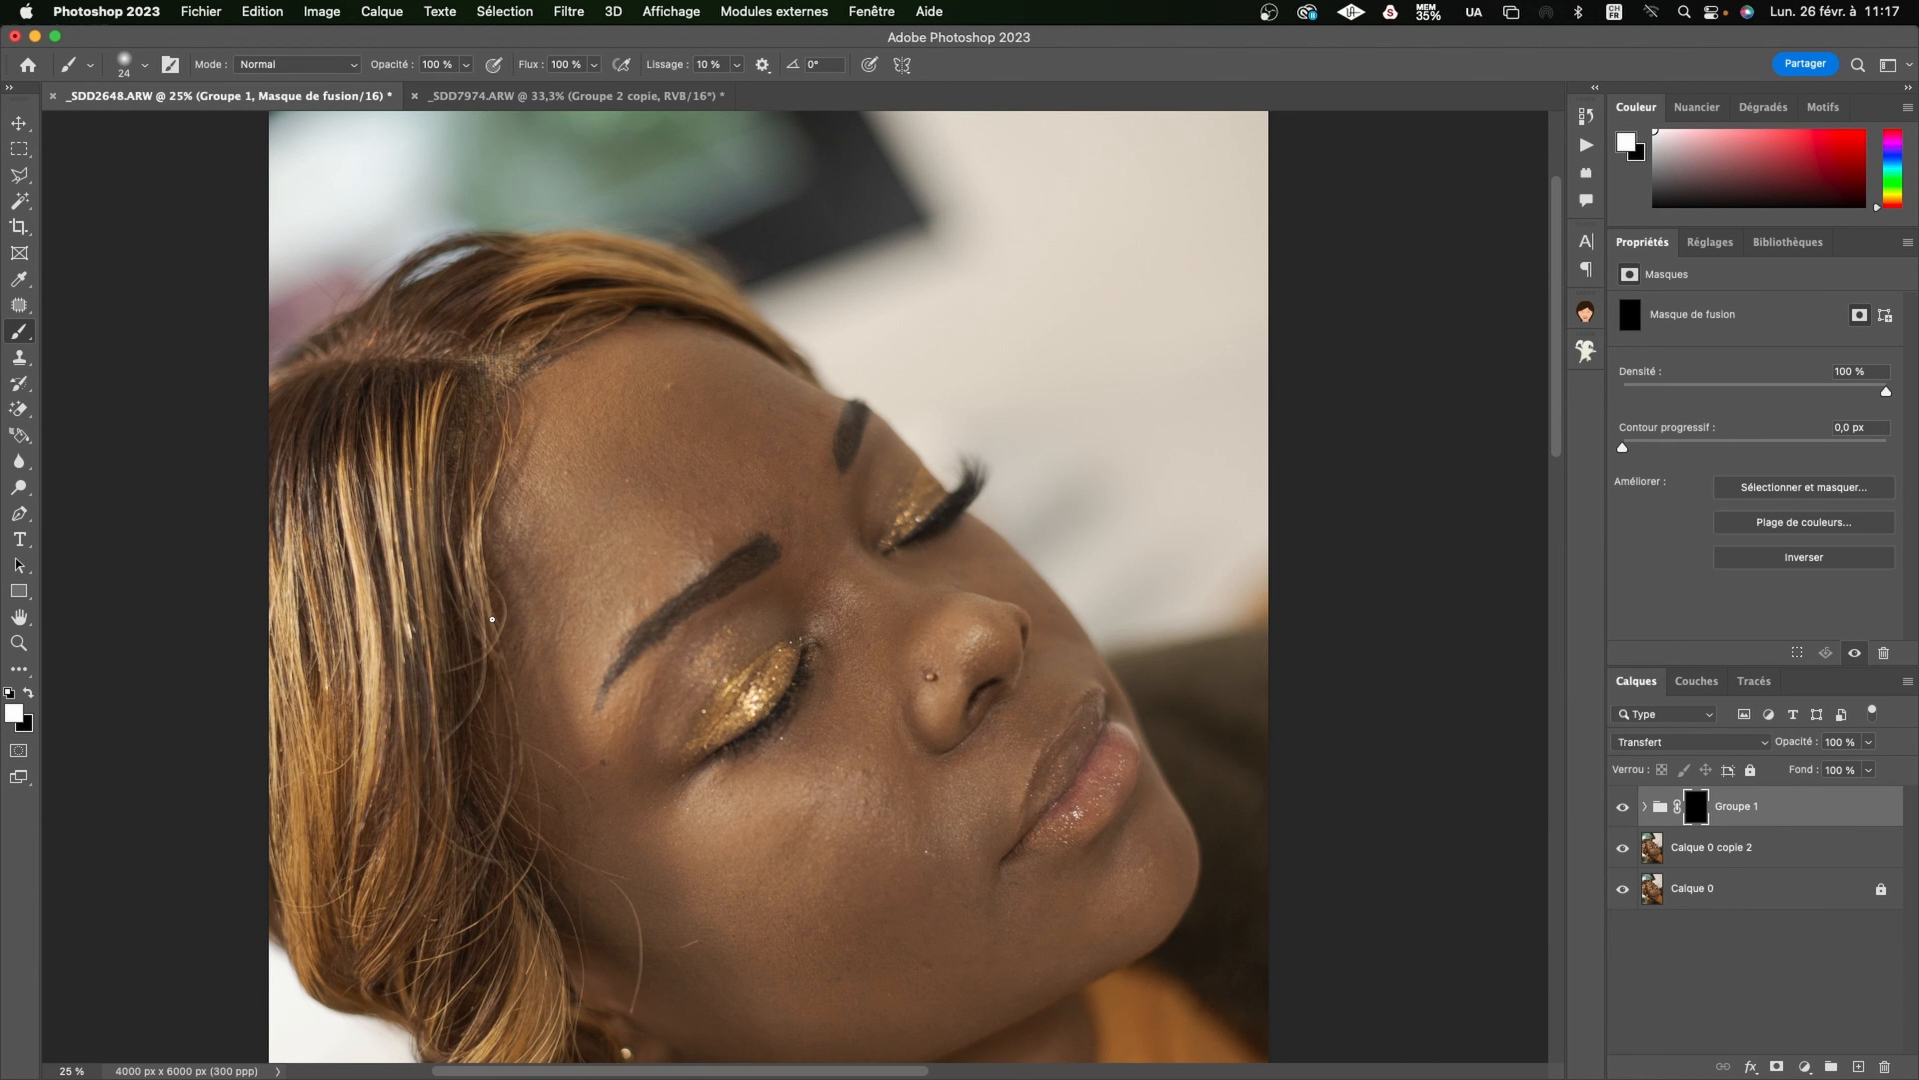
pyautogui.press('super+plus')
pyautogui.press('super+plus')
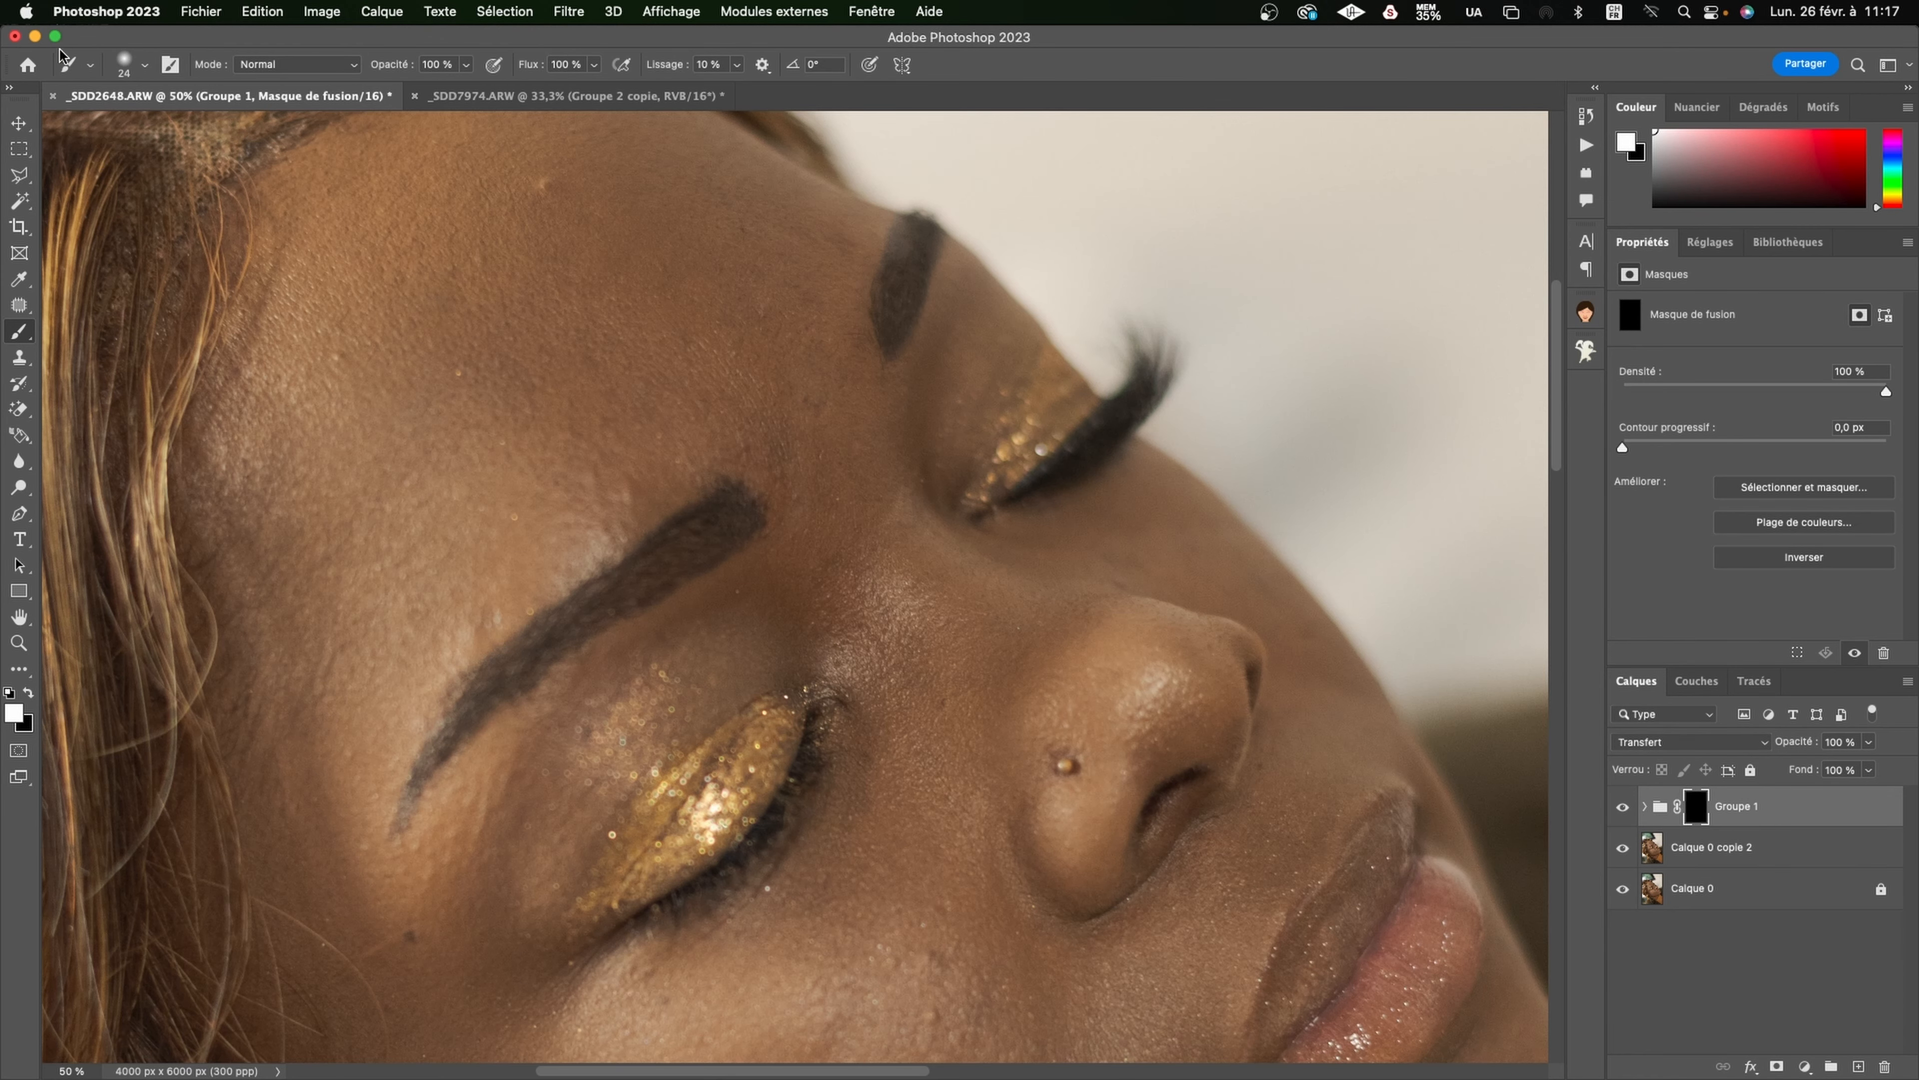
pyautogui.click(137, 66)
pyautogui.click(144, 130)
pyautogui.click(142, 122)
pyautogui.click(1064, 769)
pyautogui.click(1064, 768)
pyautogui.press('super+z')
pyautogui.scroll(3, 570, 272)
pyautogui.hscroll(-1, 569, 273)
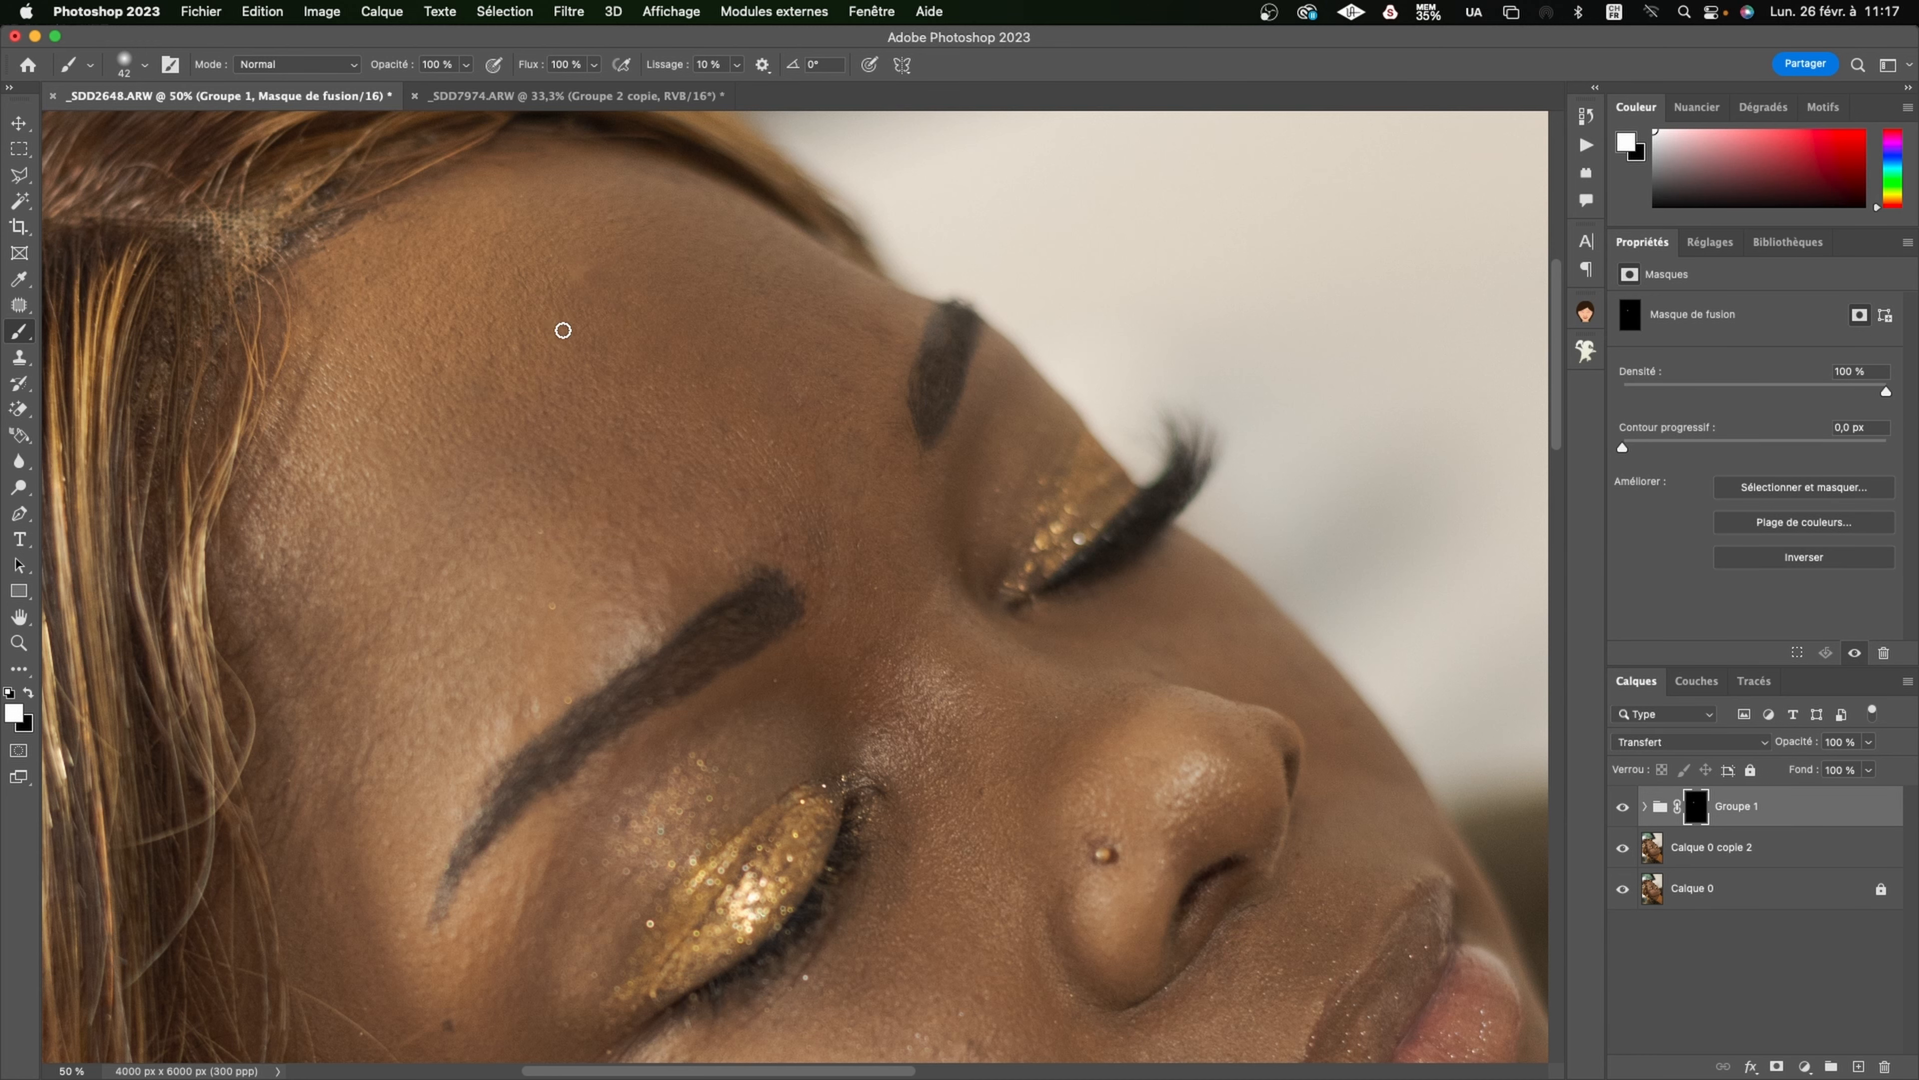
# Step: Paint white on the Groupe 1 mask over the small bright specks below the closed eye and near the mouth
pyautogui.moveTo(816, 522)
pyautogui.mouseDown()
pyautogui.moveTo(703, 300)
pyautogui.moveTo(728, 129)
pyautogui.mouseUp()
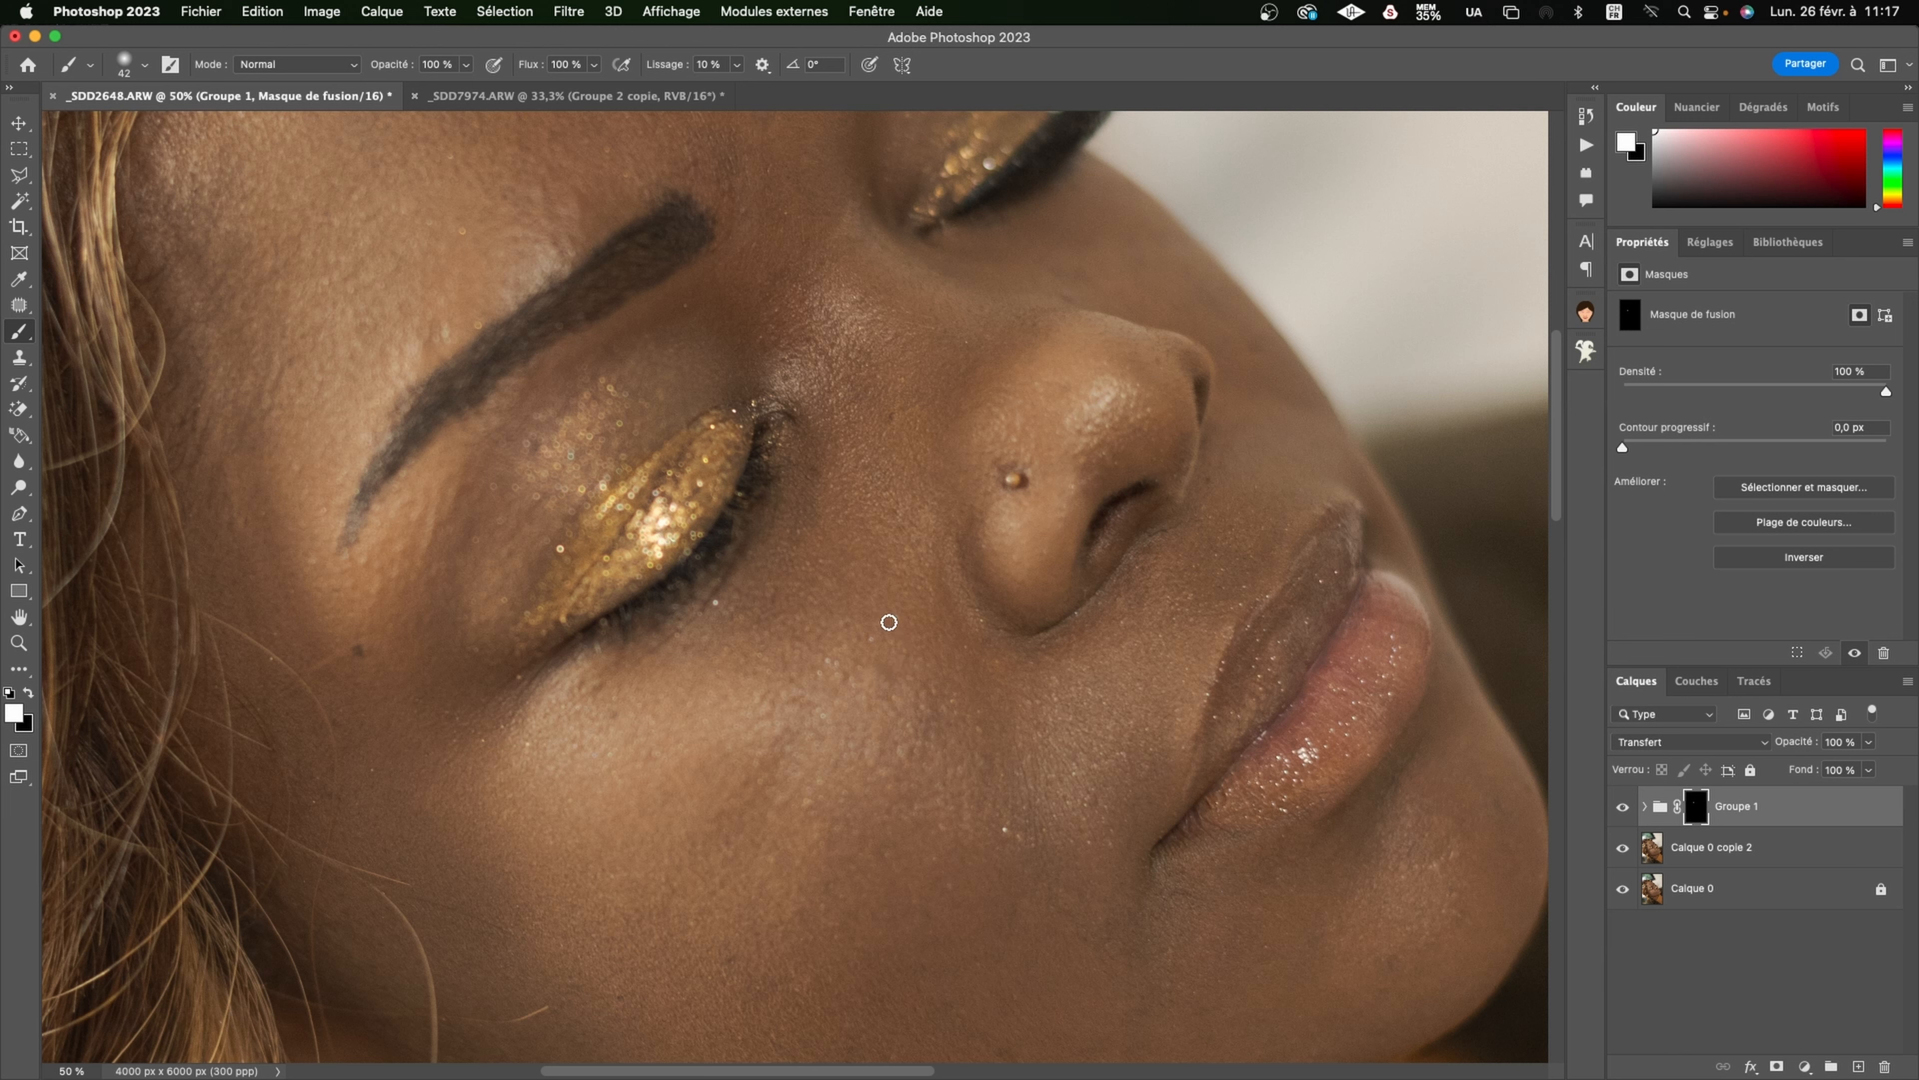
pyautogui.click(715, 603)
pyautogui.scroll(-5, 998, 834)
pyautogui.hscroll(3, 998, 834)
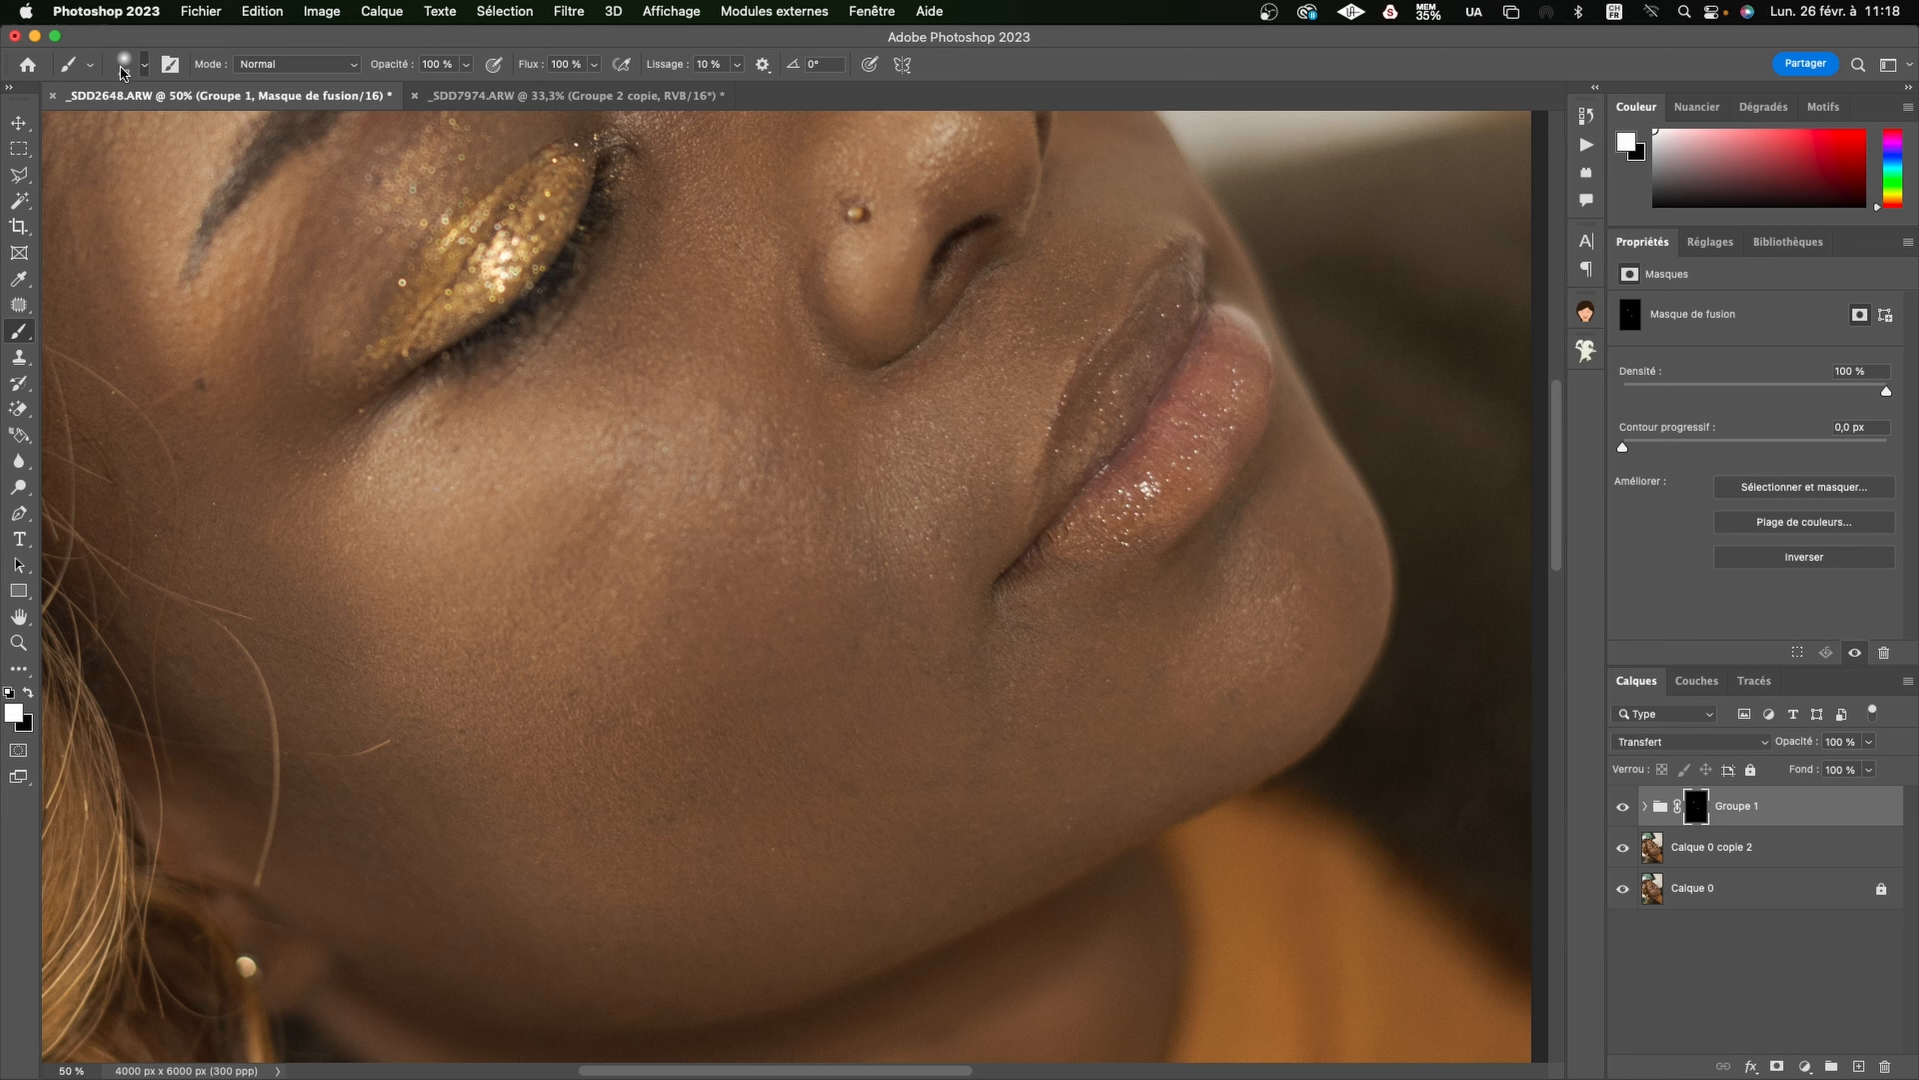
# Step: Set the brush size to 57 px and paint white on the mask over the cheek and jaw skin
pyautogui.click(144, 66)
pyautogui.moveTo(148, 127); pyautogui.dragTo(156, 127)
pyautogui.click(613, 679)
pyautogui.moveTo(705, 790)
pyautogui.mouseDown()
pyautogui.moveTo(776, 827)
pyautogui.moveTo(850, 782)
pyautogui.moveTo(823, 784)
pyautogui.moveTo(786, 851)
pyautogui.mouseUp()
pyautogui.moveTo(462, 729); pyautogui.dragTo(536, 733)
pyautogui.moveTo(669, 454); pyautogui.dragTo(706, 666)
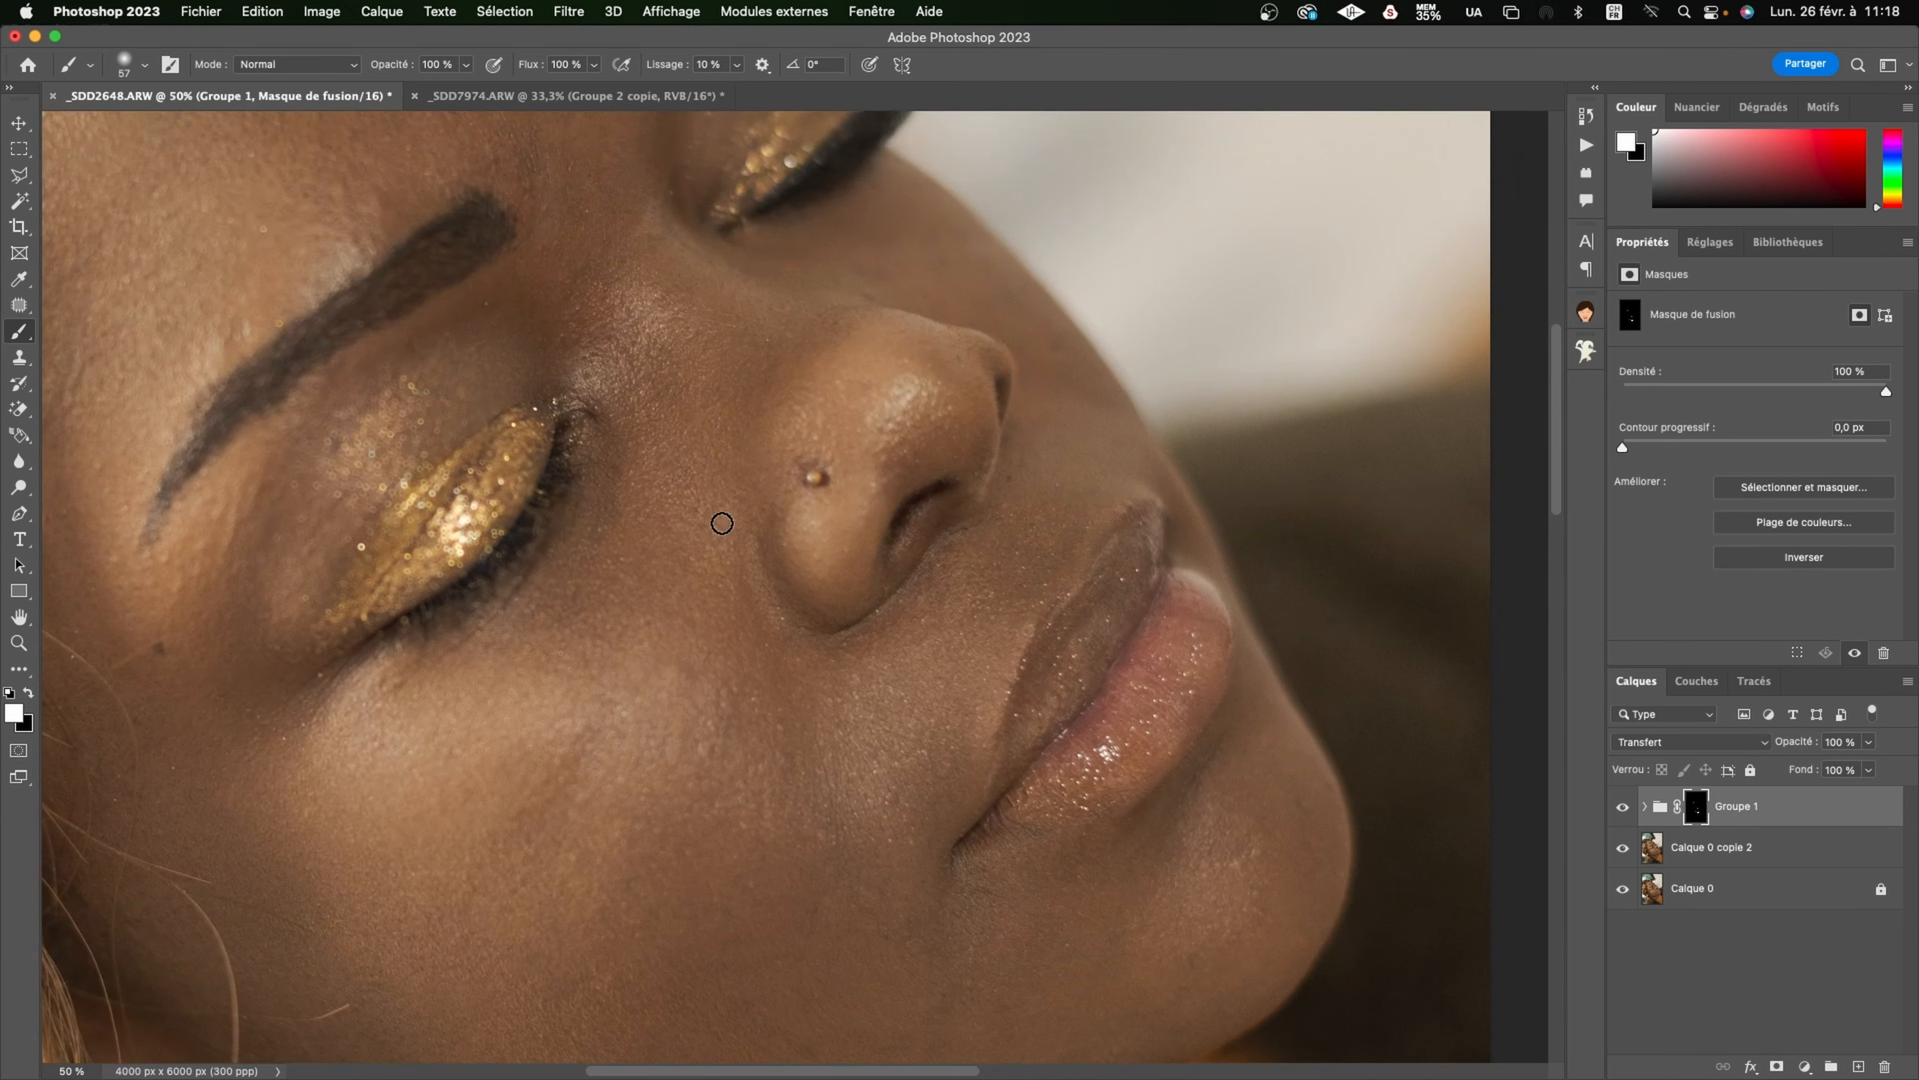
# Step: Smooth the remaining uneven skin beside the nose, on the forehead and around the chin by painting the Groupe 1 mask white
pyautogui.moveTo(685, 368); pyautogui.dragTo(694, 527)
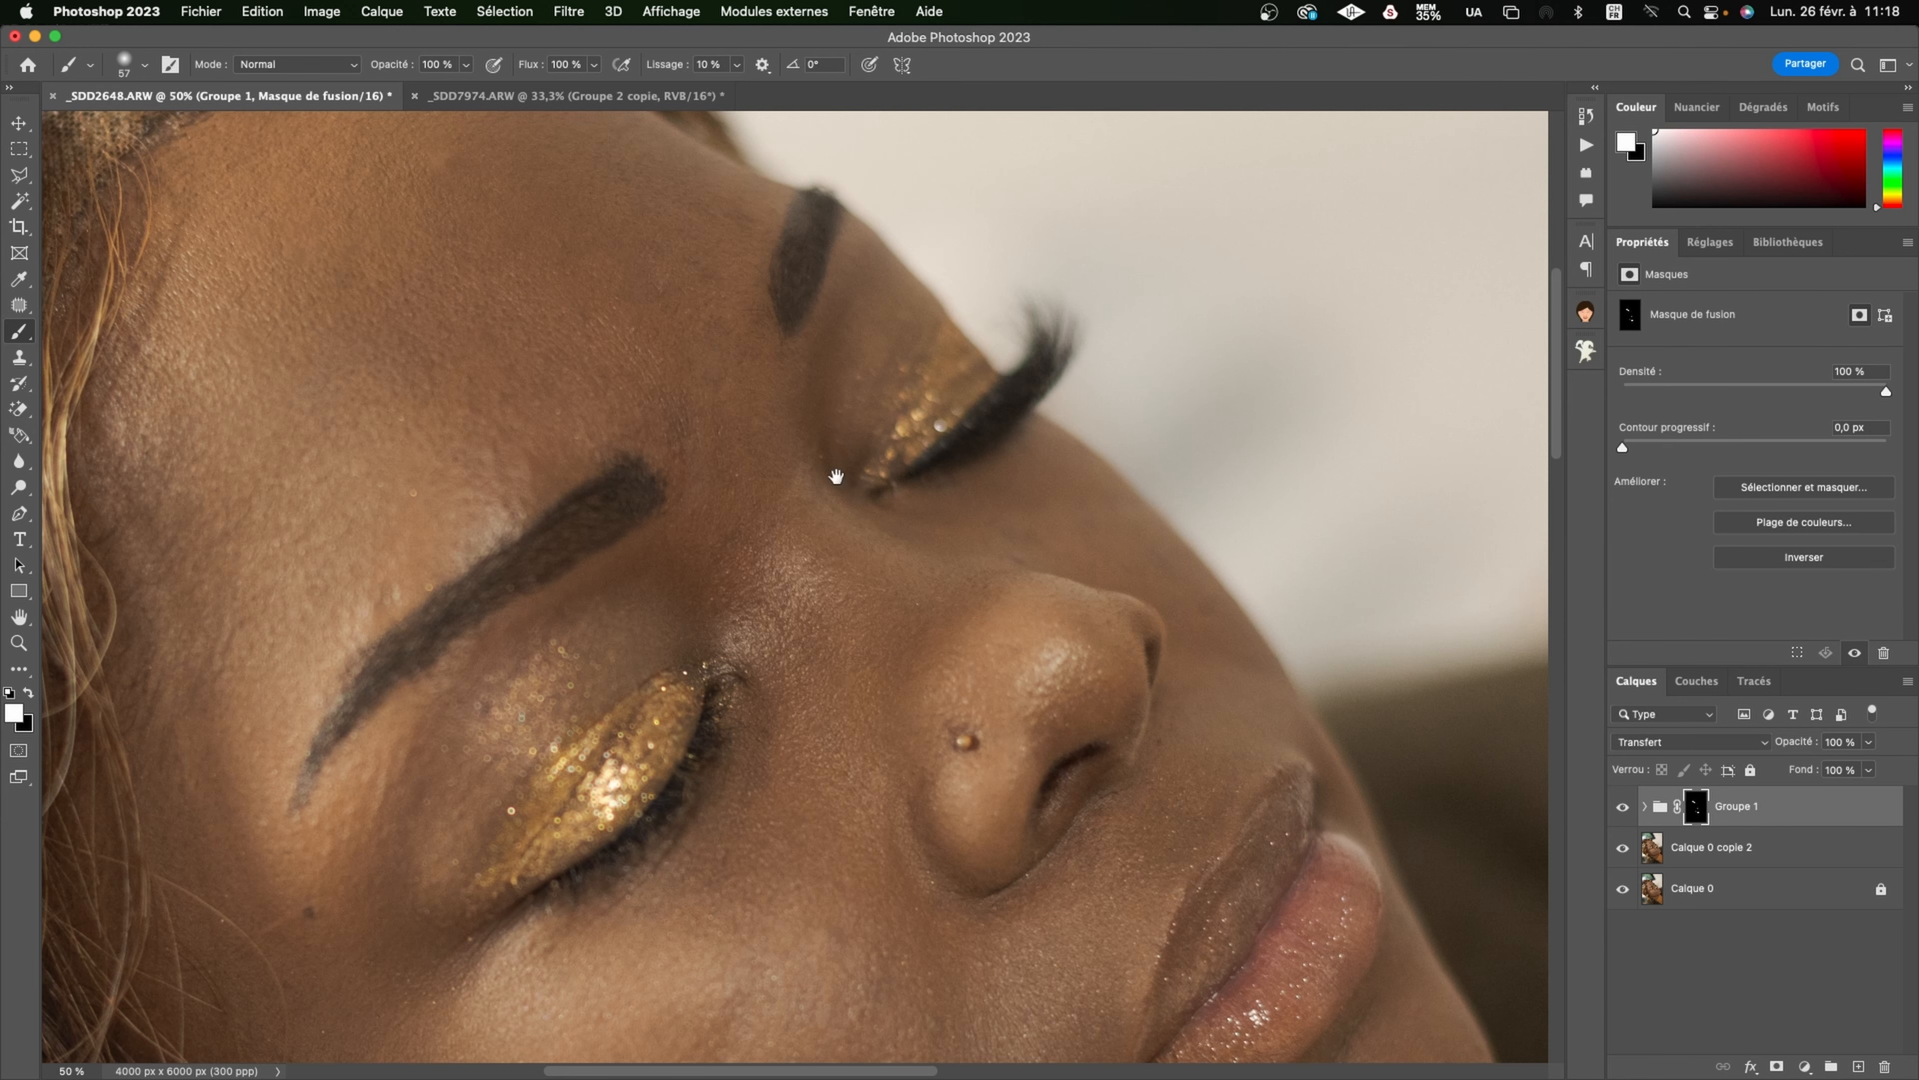
pyautogui.scroll(5, 832, 471)
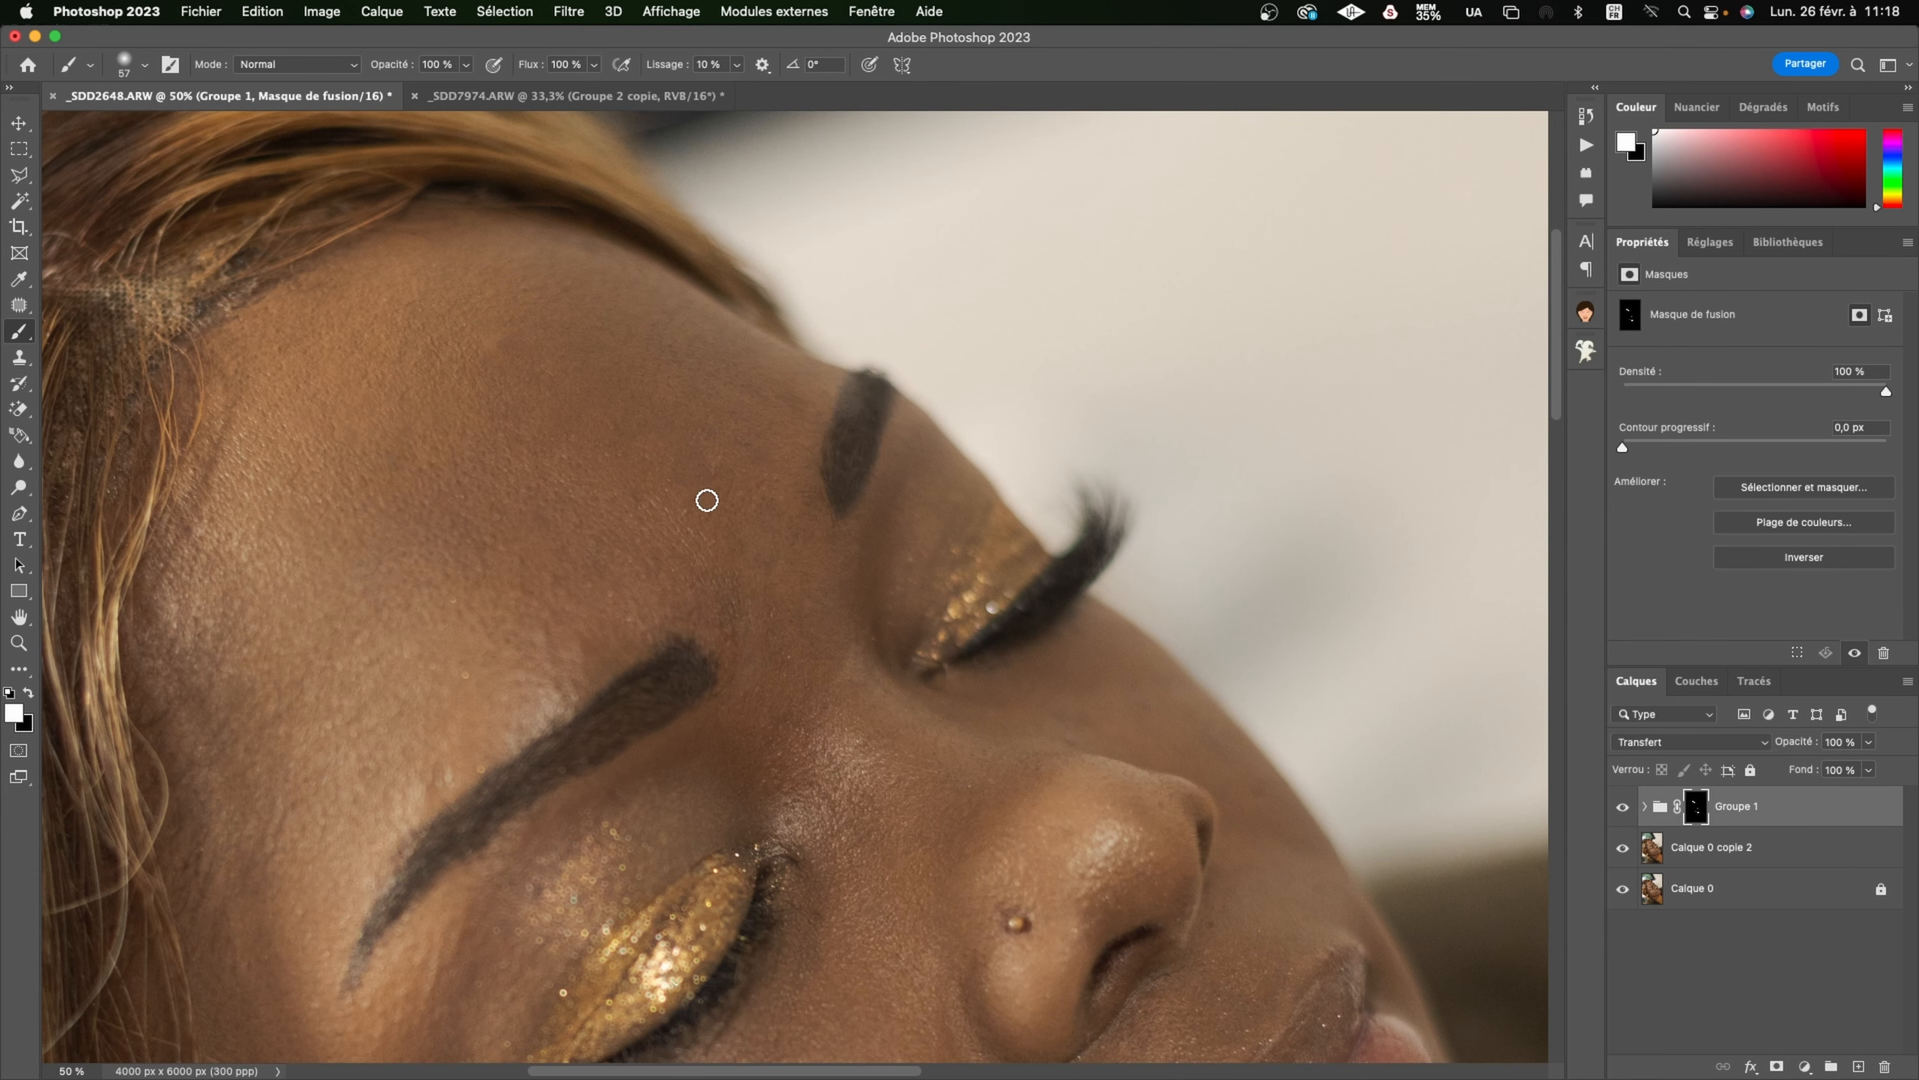
pyautogui.moveTo(732, 527); pyautogui.dragTo(666, 458)
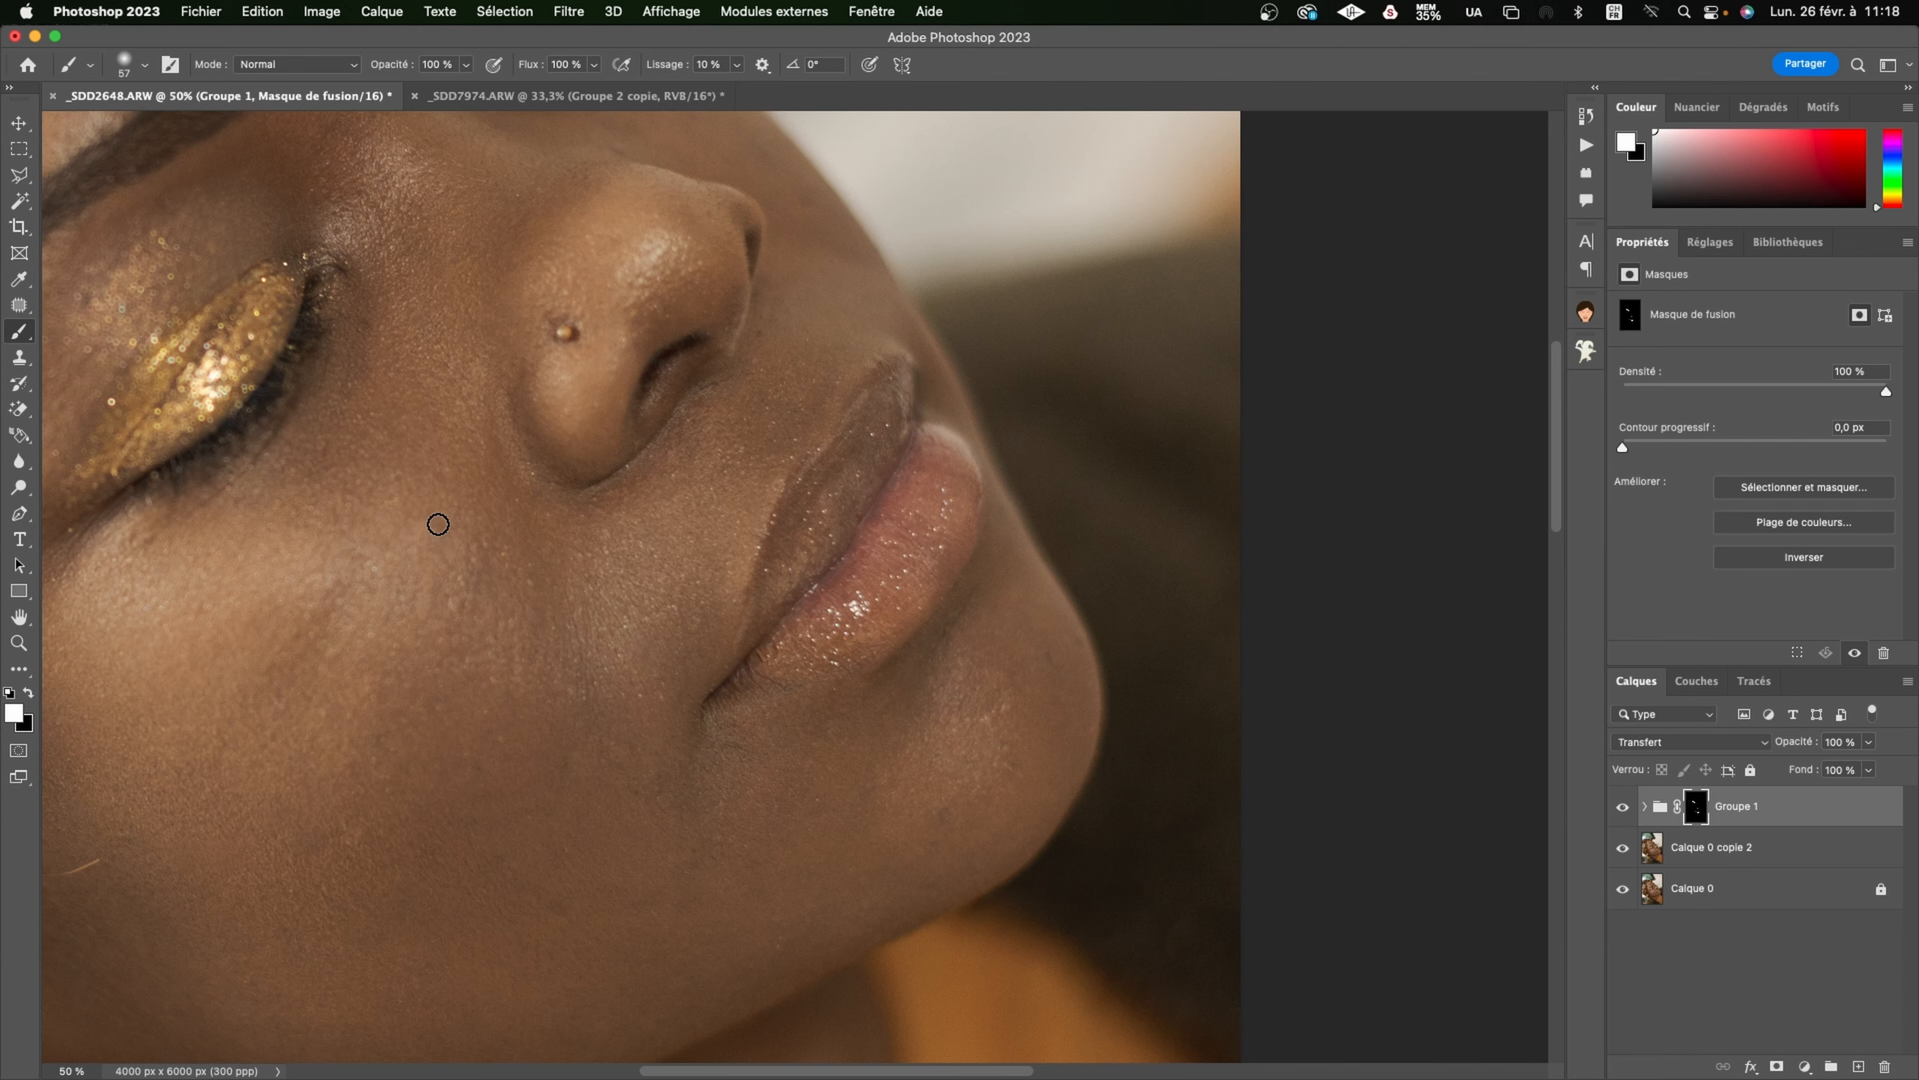
pyautogui.moveTo(598, 702); pyautogui.dragTo(633, 519)
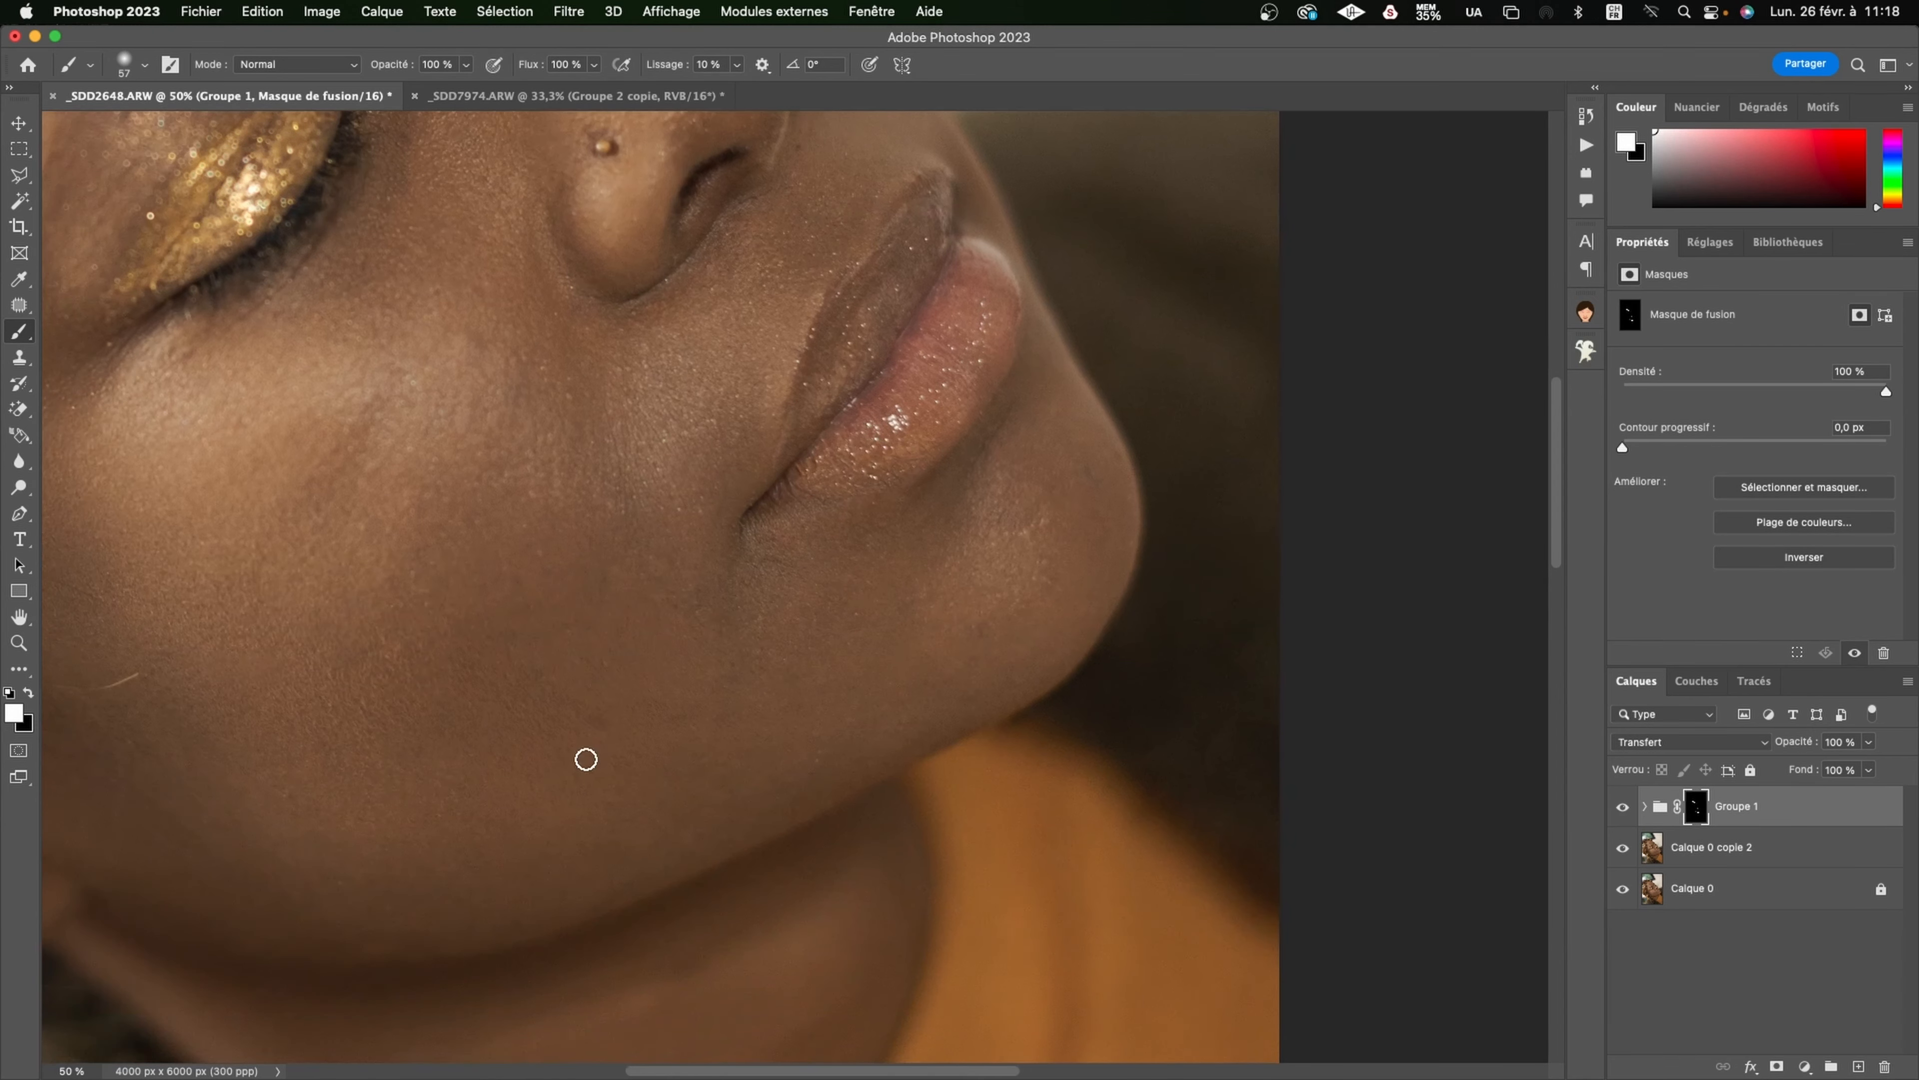
pyautogui.moveTo(631, 619); pyautogui.dragTo(818, 669)
pyautogui.moveTo(830, 552)
pyautogui.mouseDown()
pyautogui.moveTo(903, 767)
pyautogui.moveTo(877, 938)
pyautogui.mouseUp()
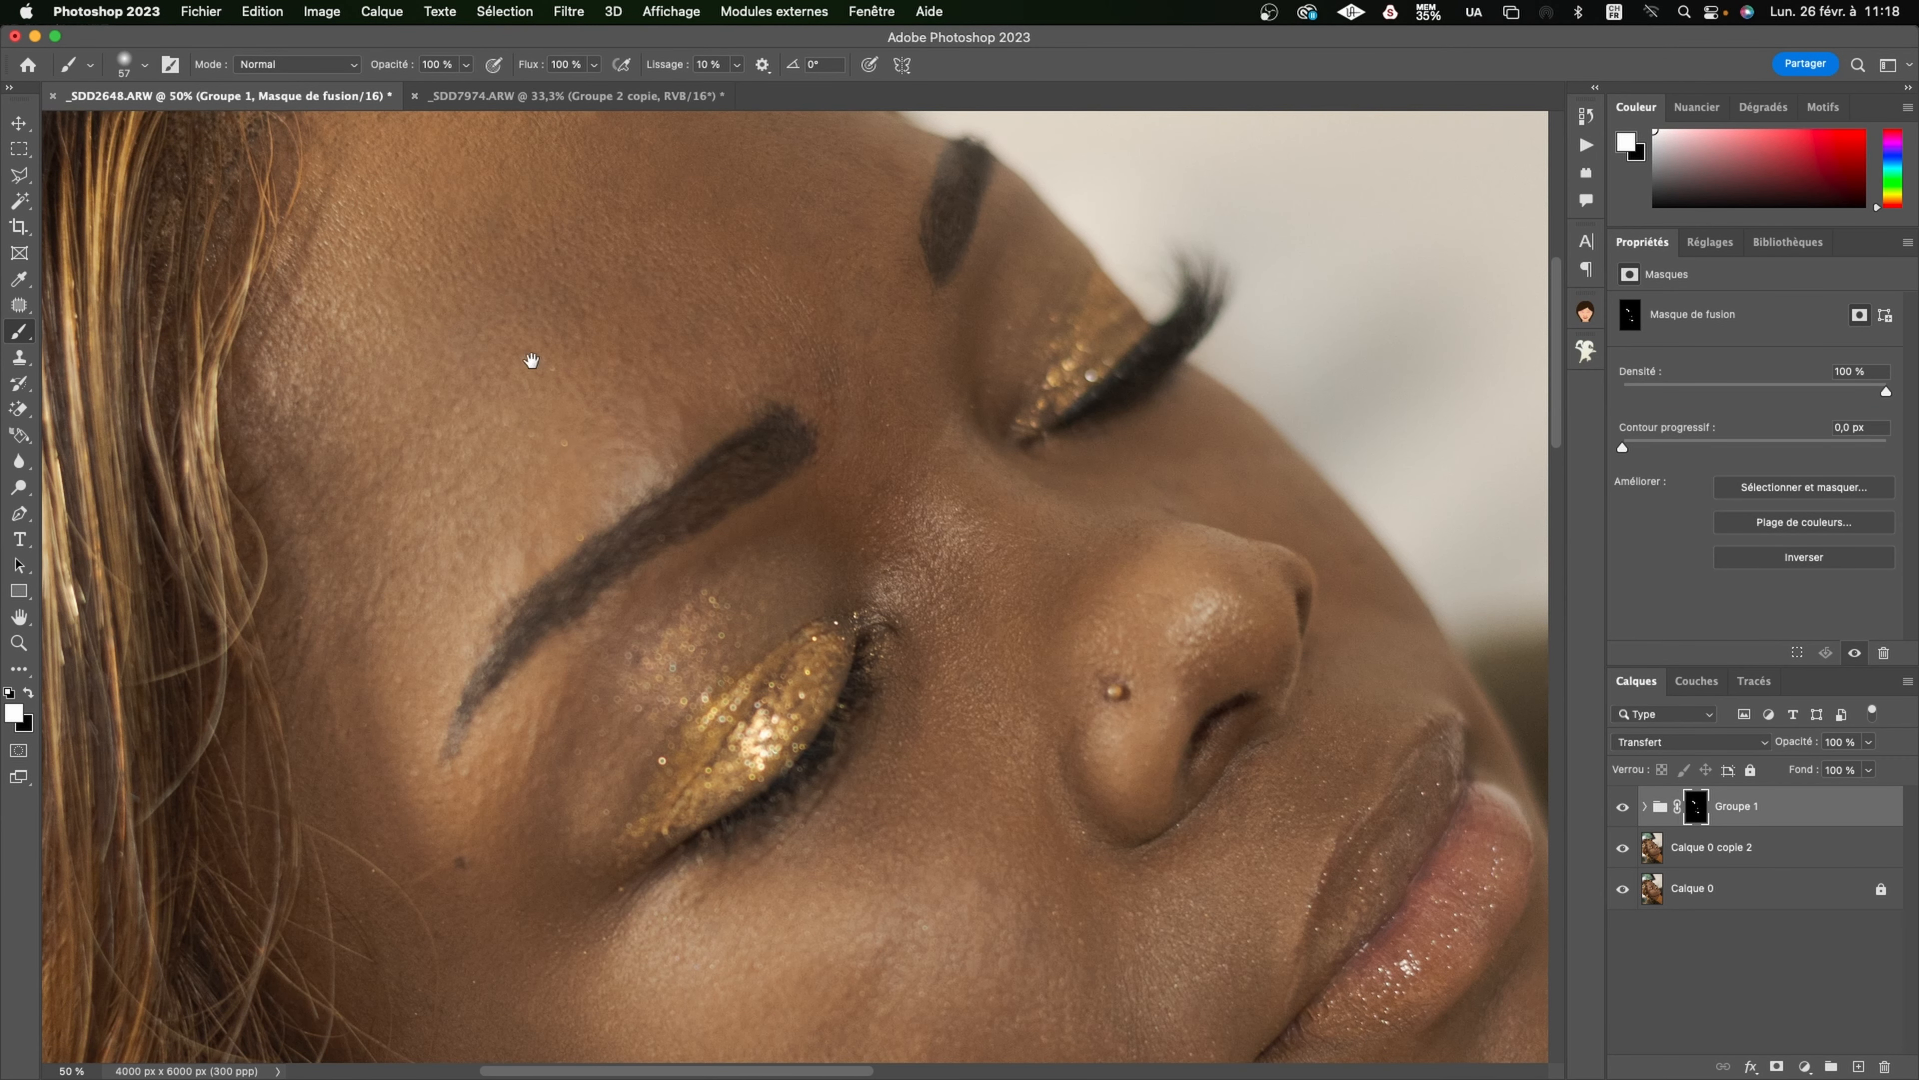
pyautogui.moveTo(528, 300); pyautogui.dragTo(520, 464)
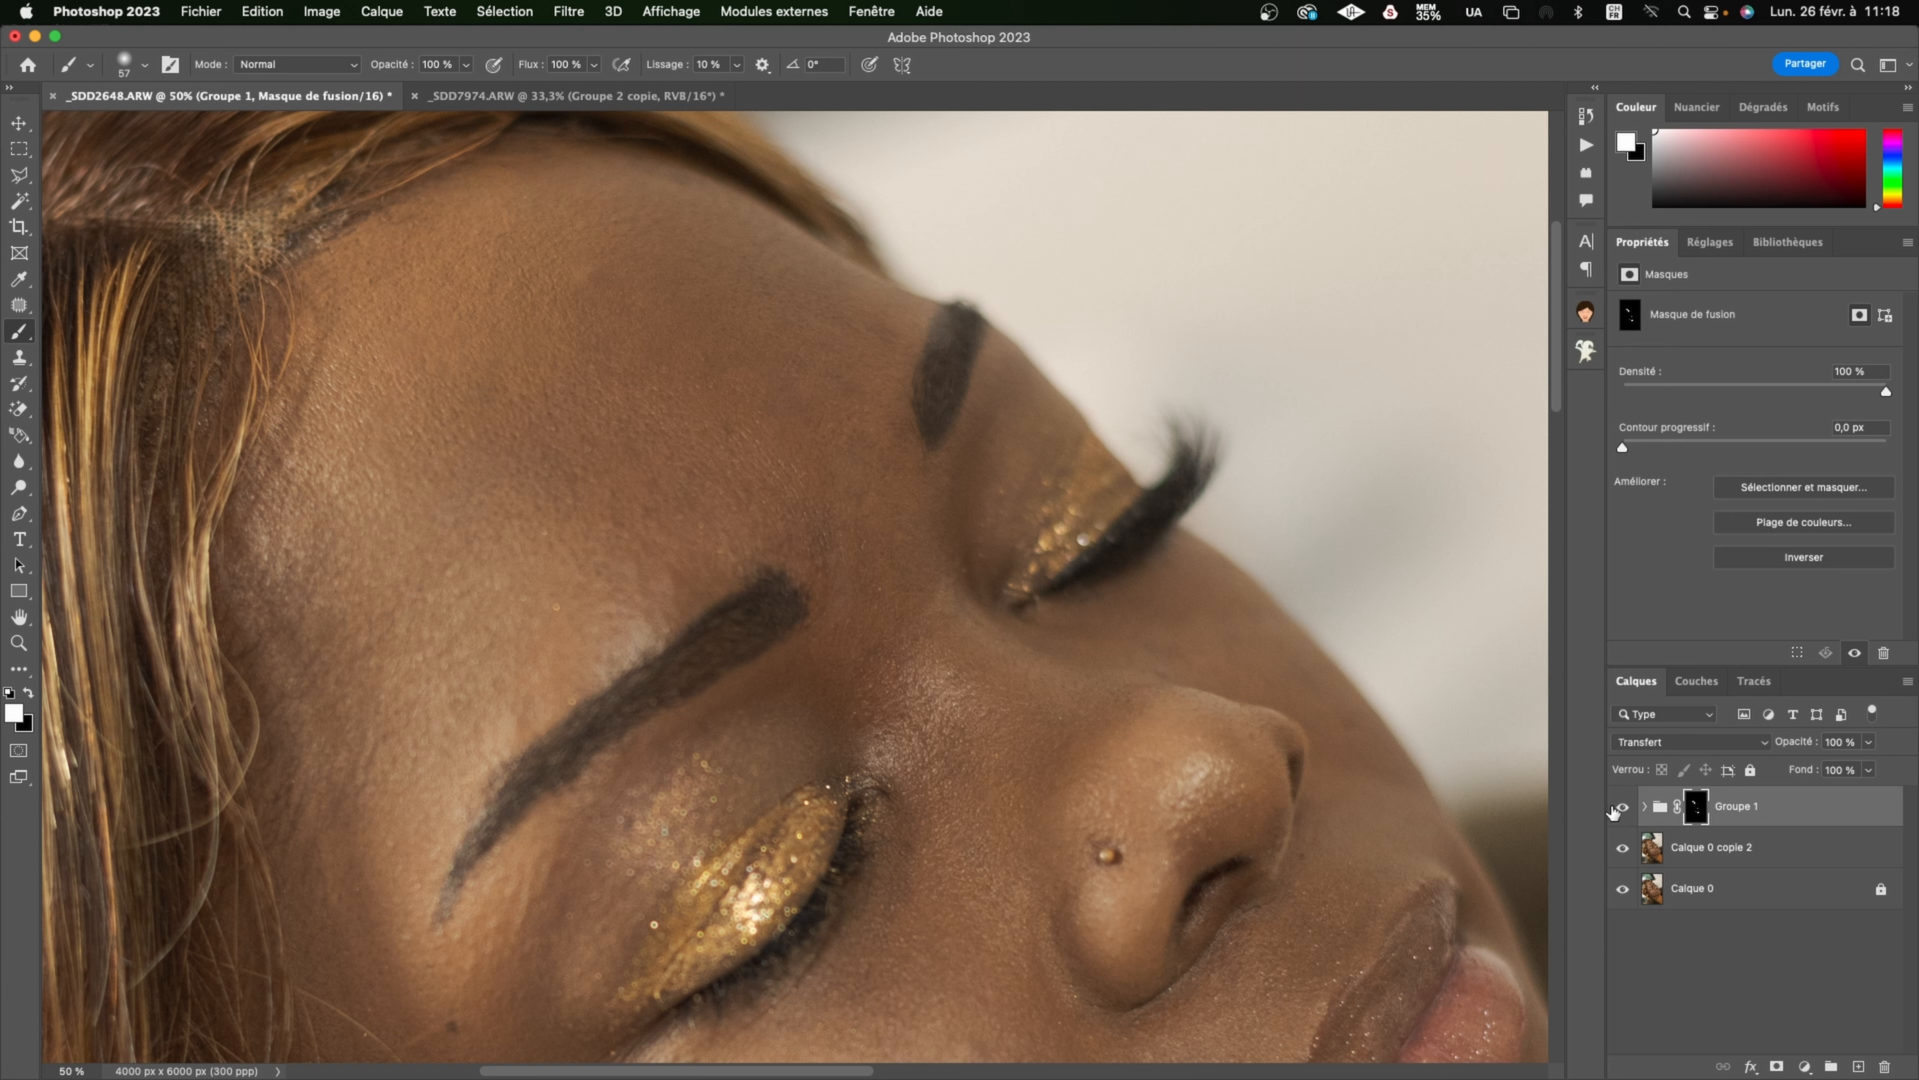
# Step: Put Groupe 1 and Calque 0 copie 2 together into a new group
pyautogui.keyDown('shift'); pyautogui.click(1830, 845); pyautogui.keyUp('shift')
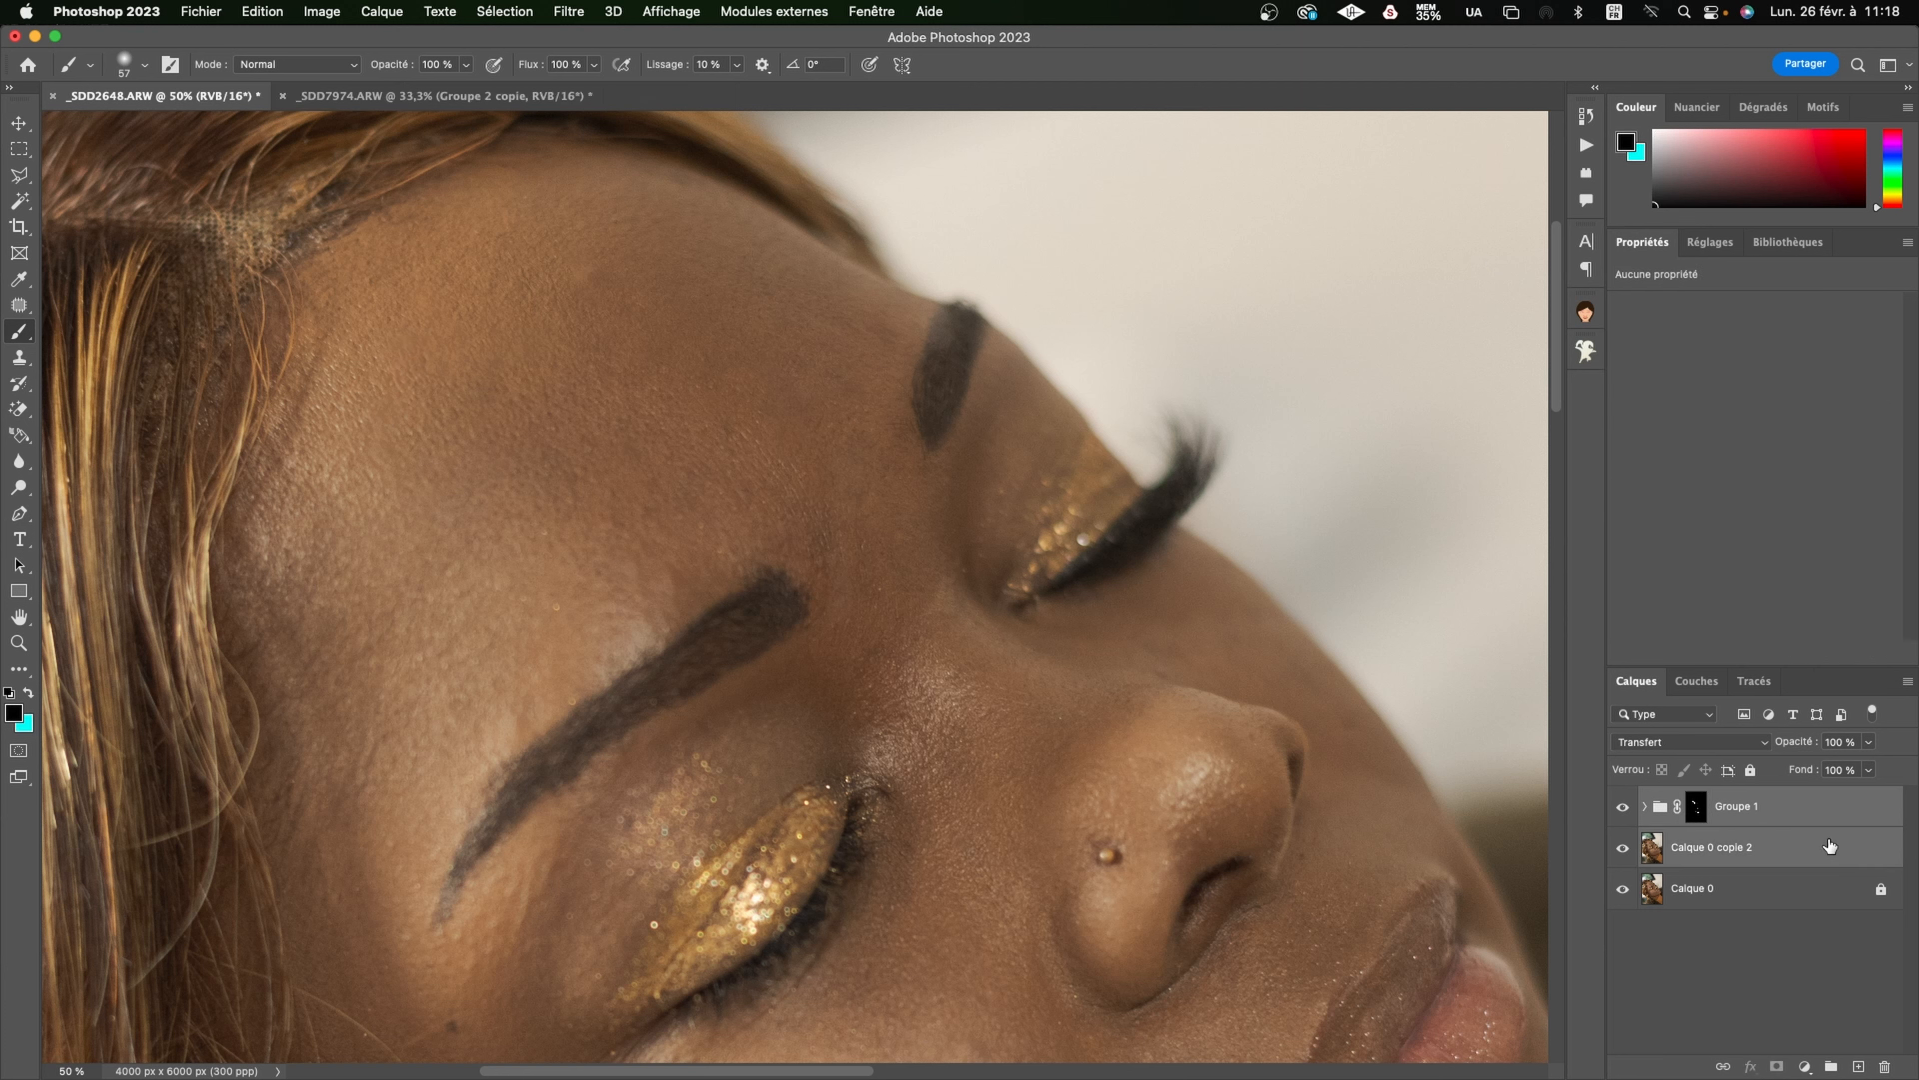
pyautogui.click(1831, 1066)
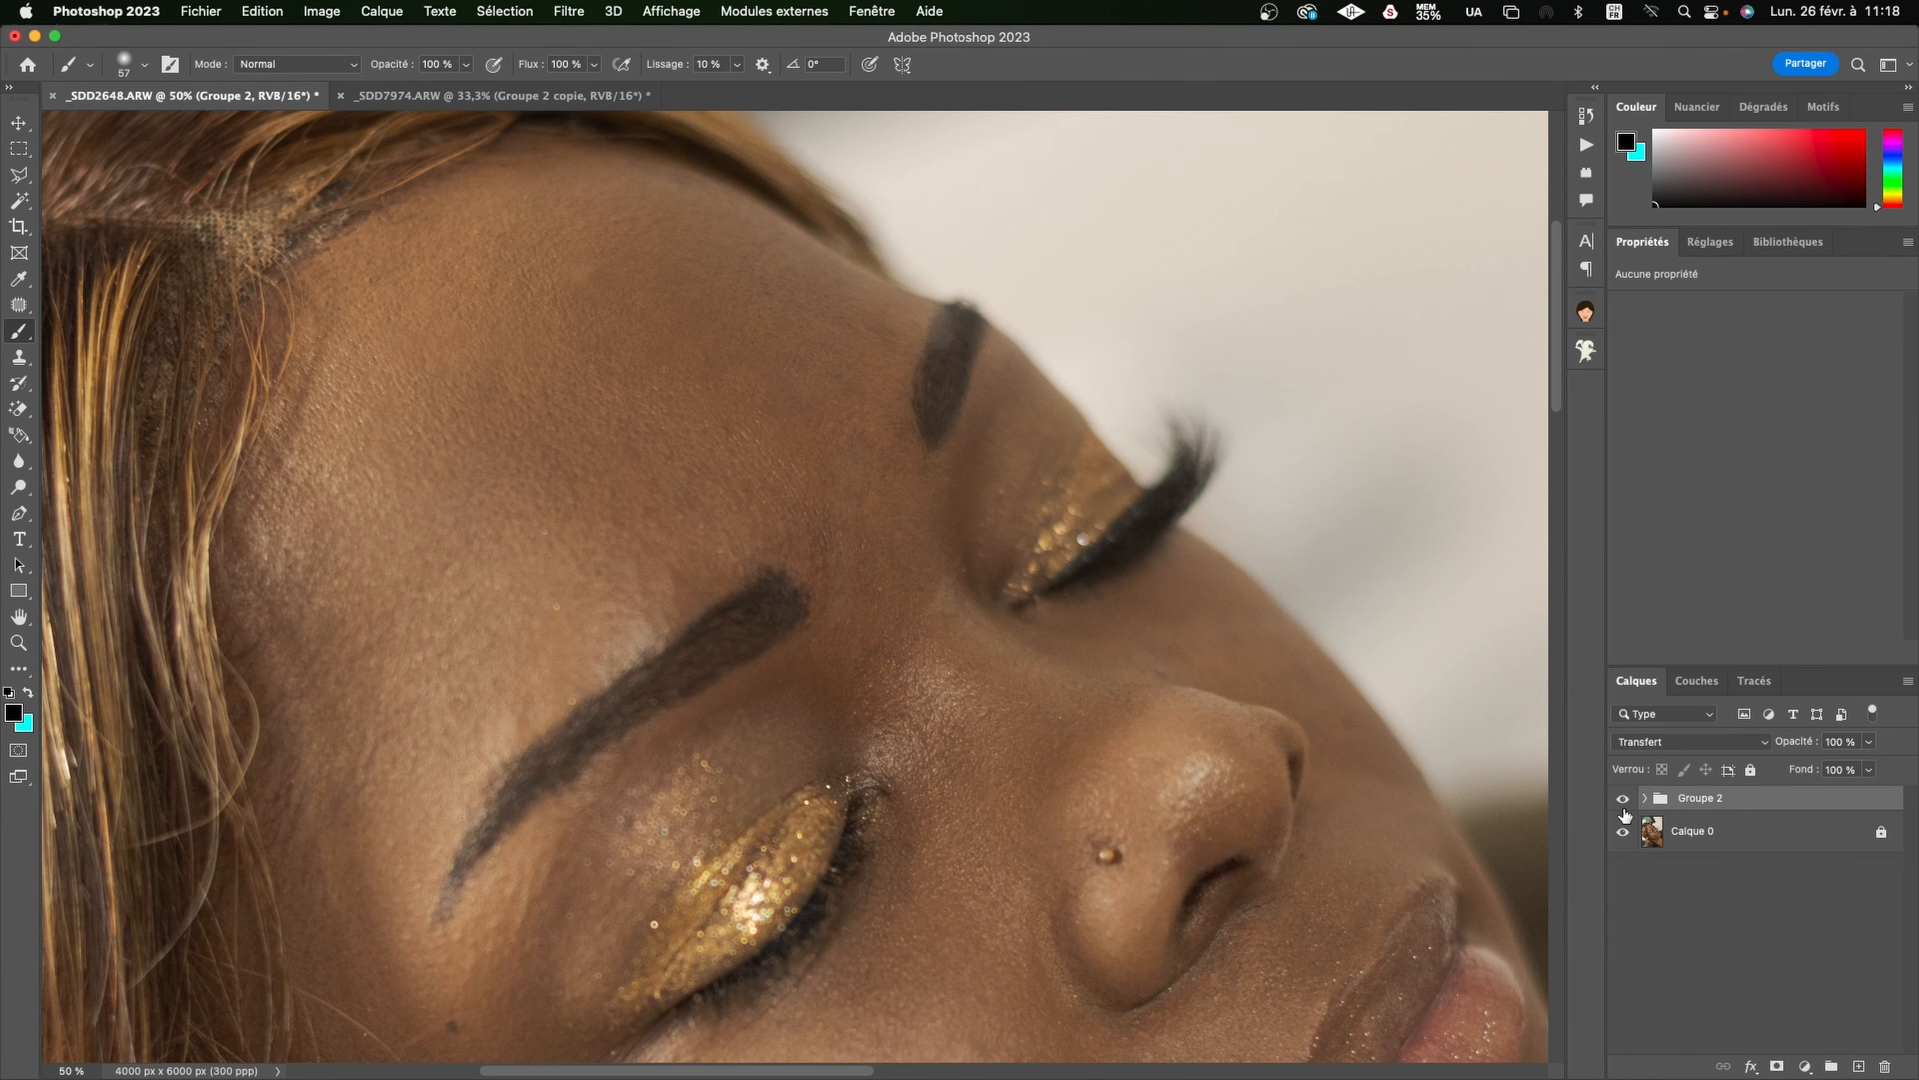
# Step: Compare the portrait with and without the retouching by repeatedly hiding and showing Groupe 2
pyautogui.press('super+minus')
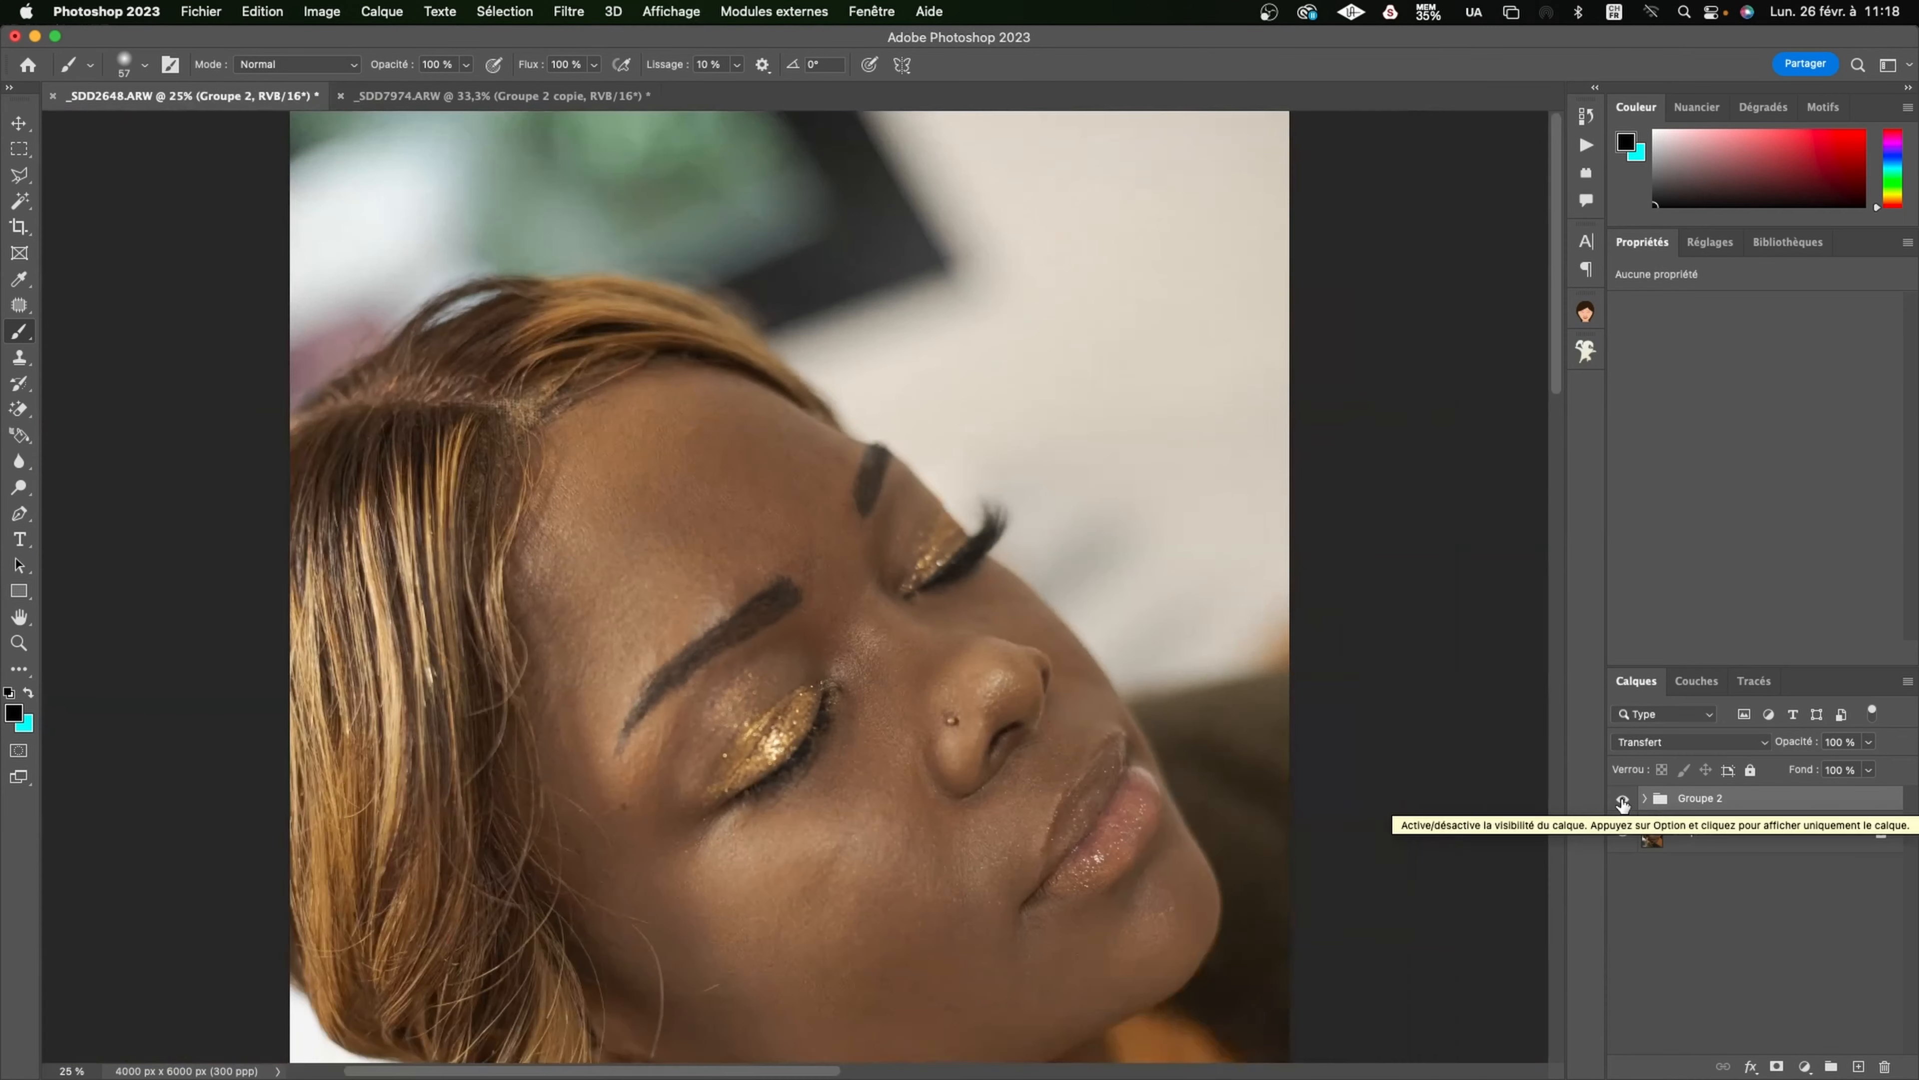
pyautogui.click(1622, 800)
pyautogui.click(1623, 800)
pyautogui.click(1622, 800)
pyautogui.click(1622, 800)
pyautogui.click(1622, 799)
pyautogui.click(1623, 799)
pyautogui.click(1623, 800)
pyautogui.click(1623, 799)
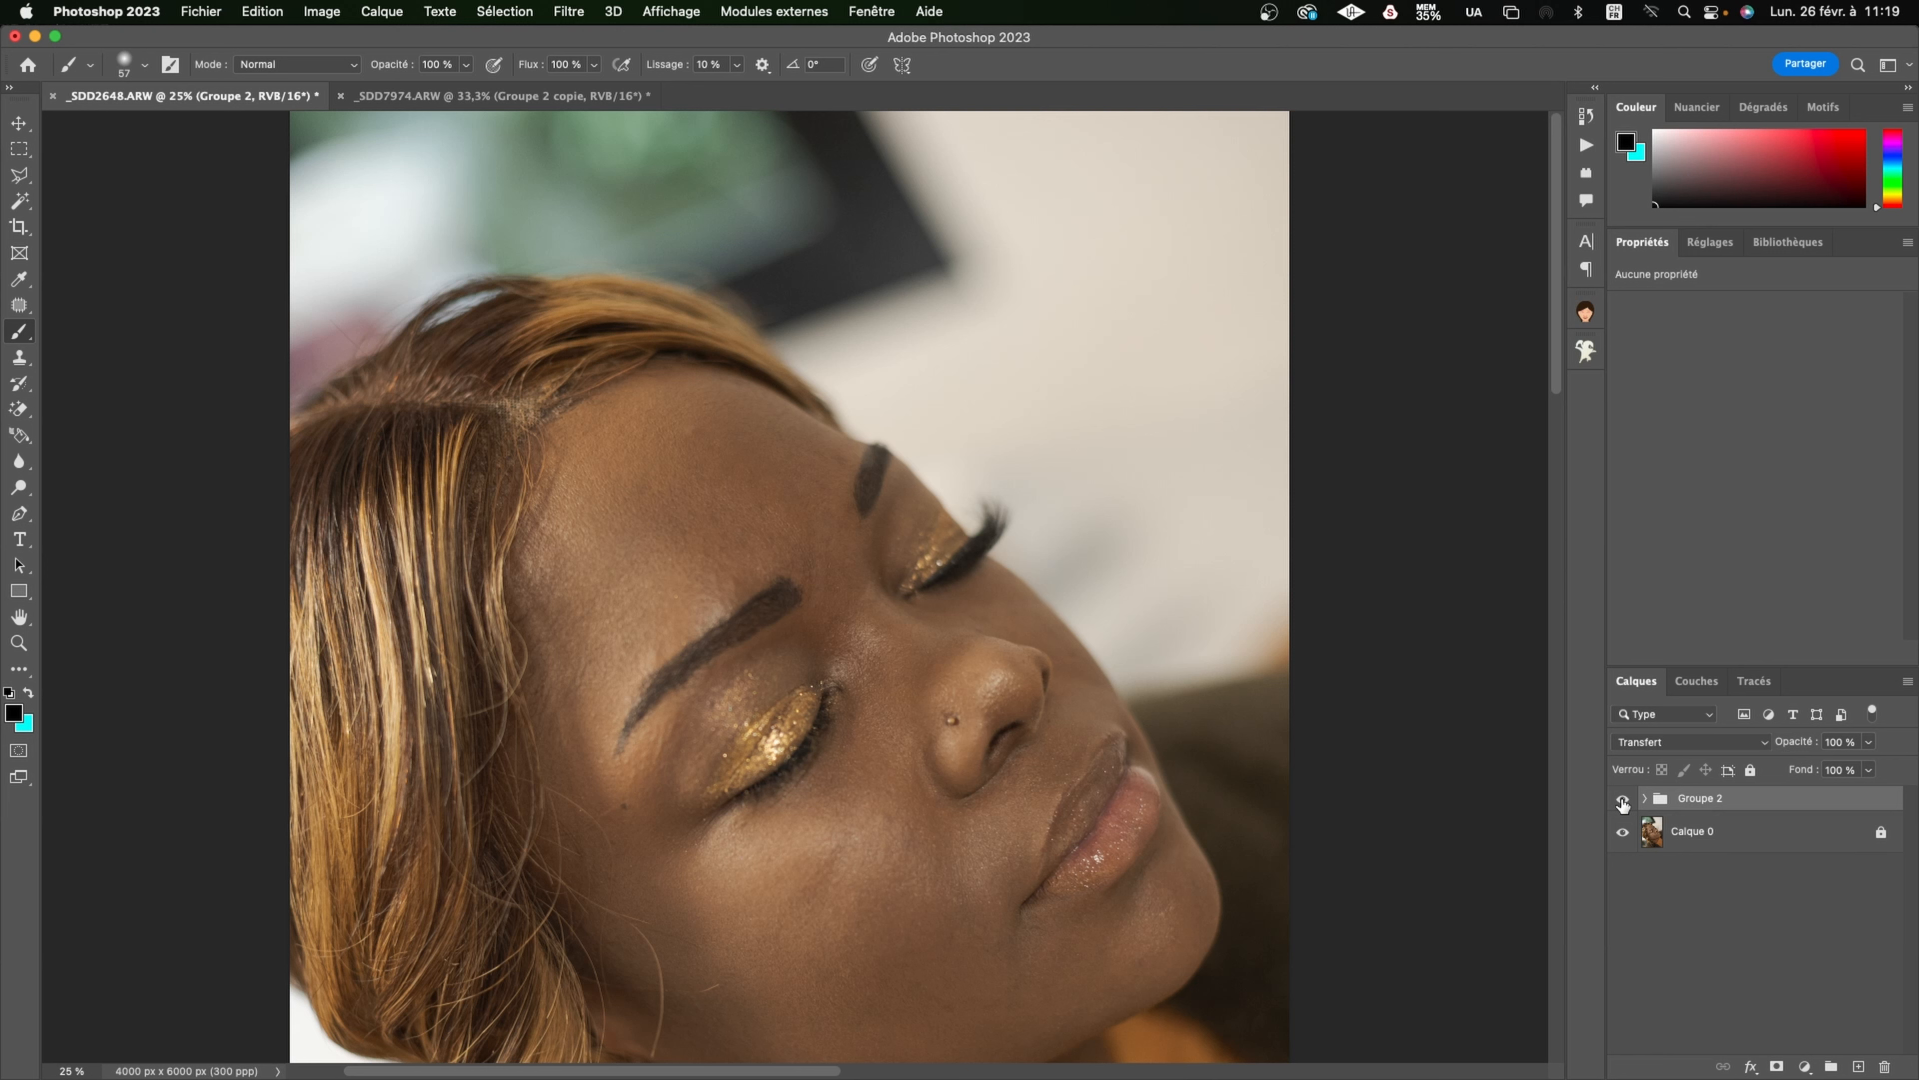
# Step: Duplicate Groupe 2, merge the copy into a single pixel layer and hide the original Groupe 2
pyautogui.press('super+j')
pyautogui.press('super+e')
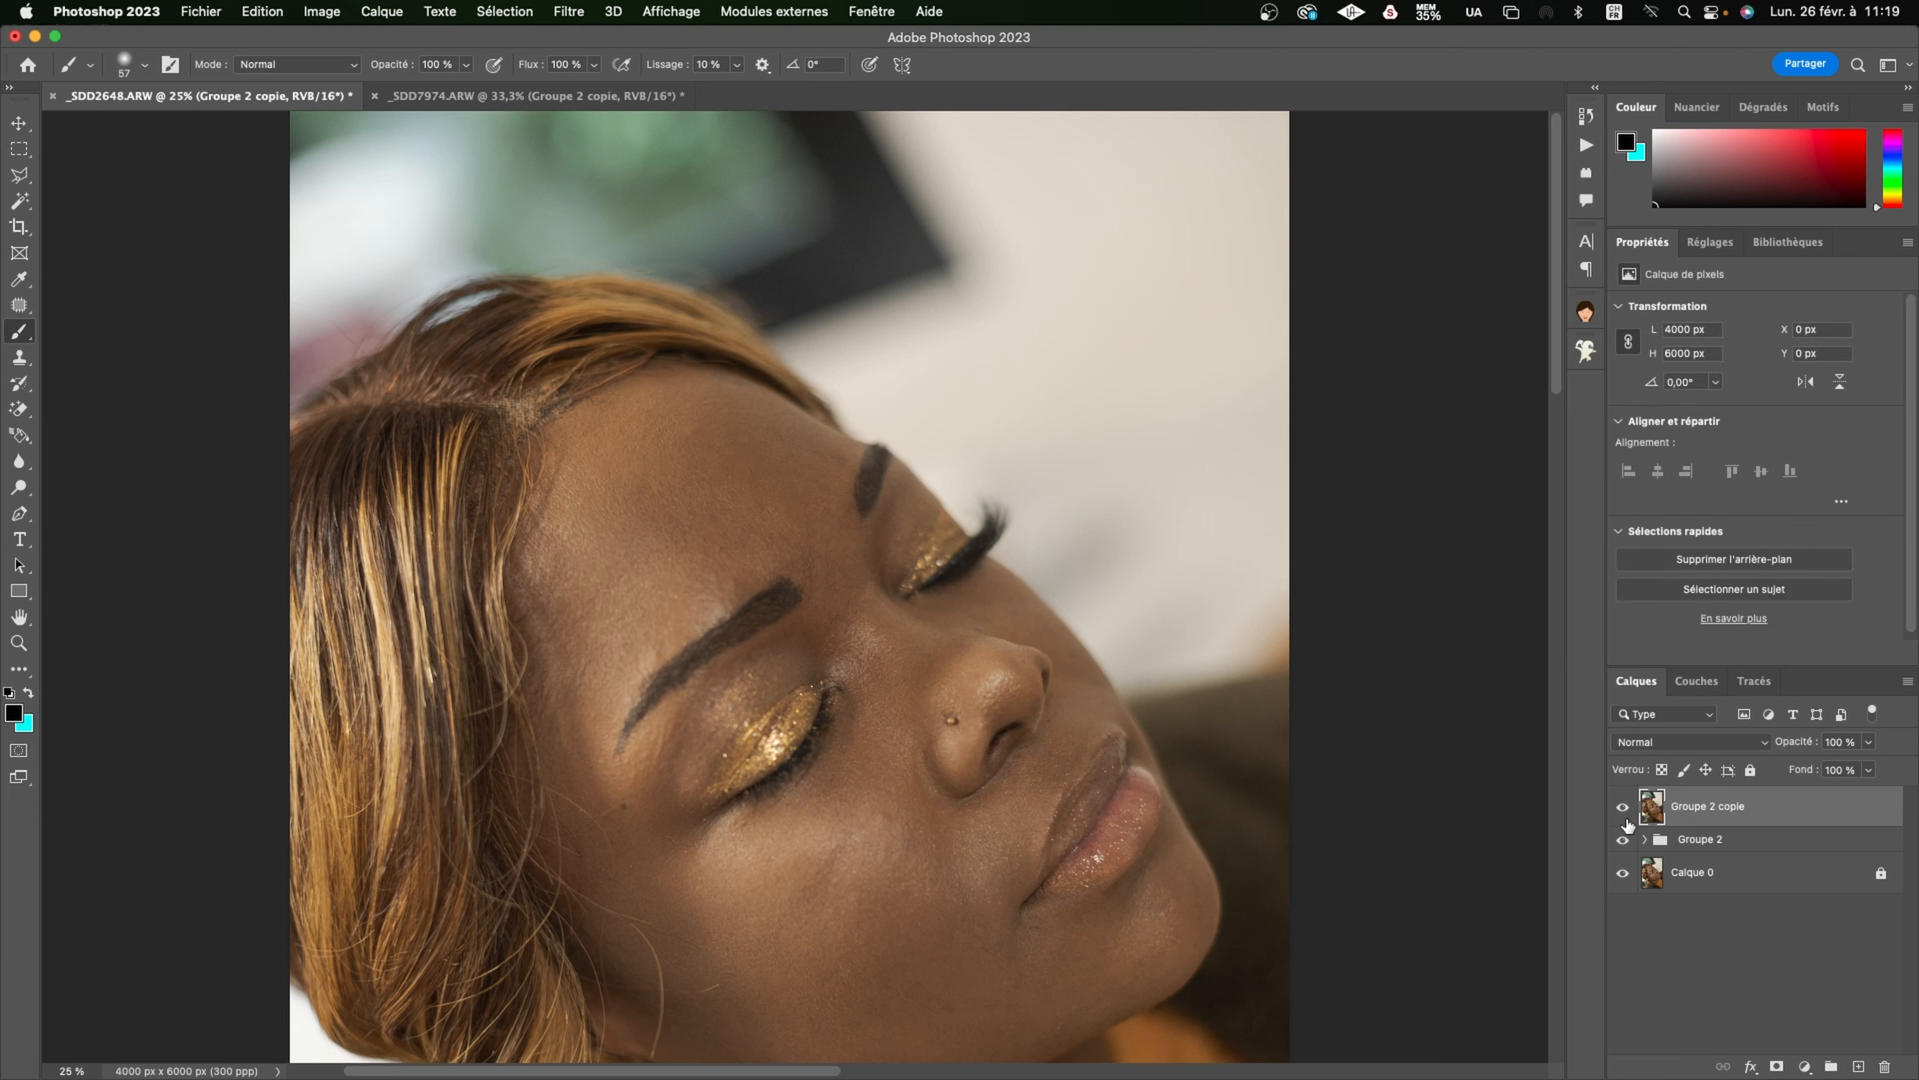
pyautogui.click(1622, 805)
pyautogui.click(1623, 807)
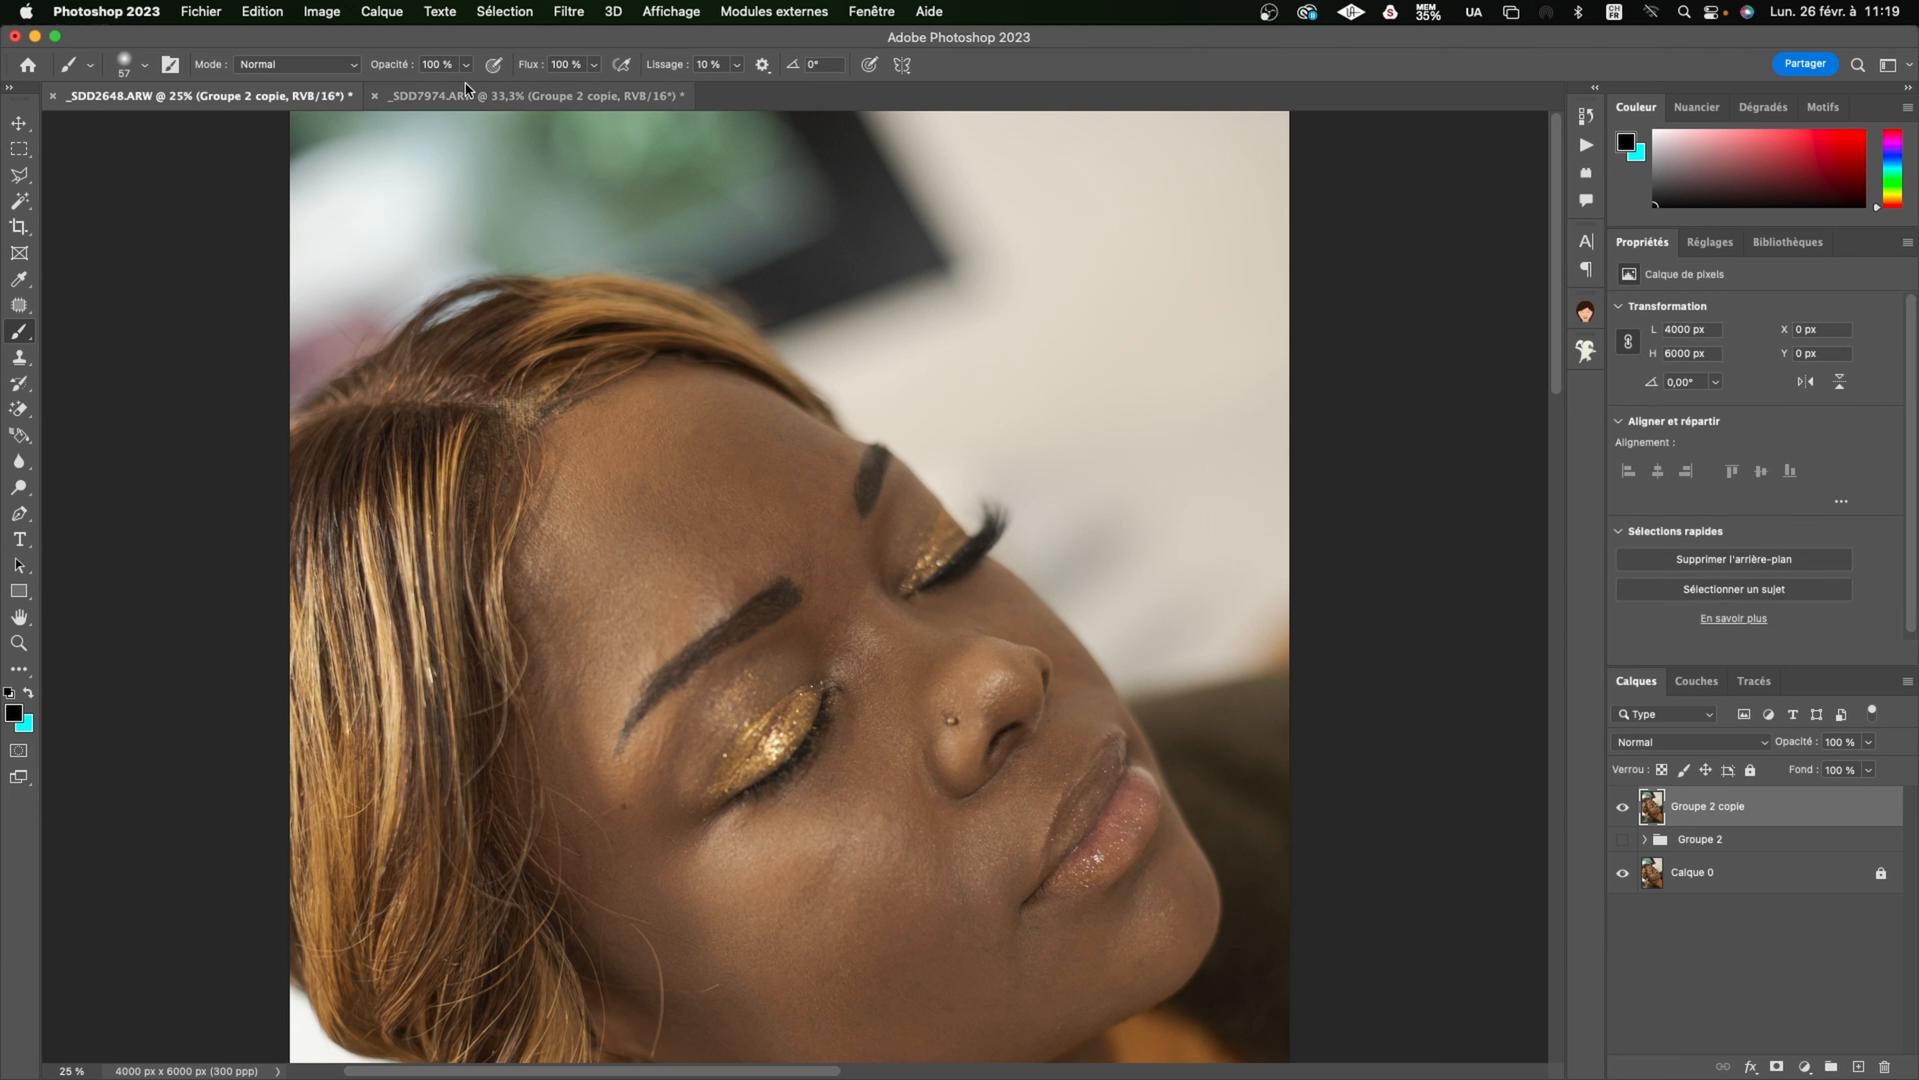
# Step: Switch to the _SDD7974.ARW document and correct the shaded skin along the jaw with the Patch tool on Groupe 2 copie
pyautogui.click(480, 97)
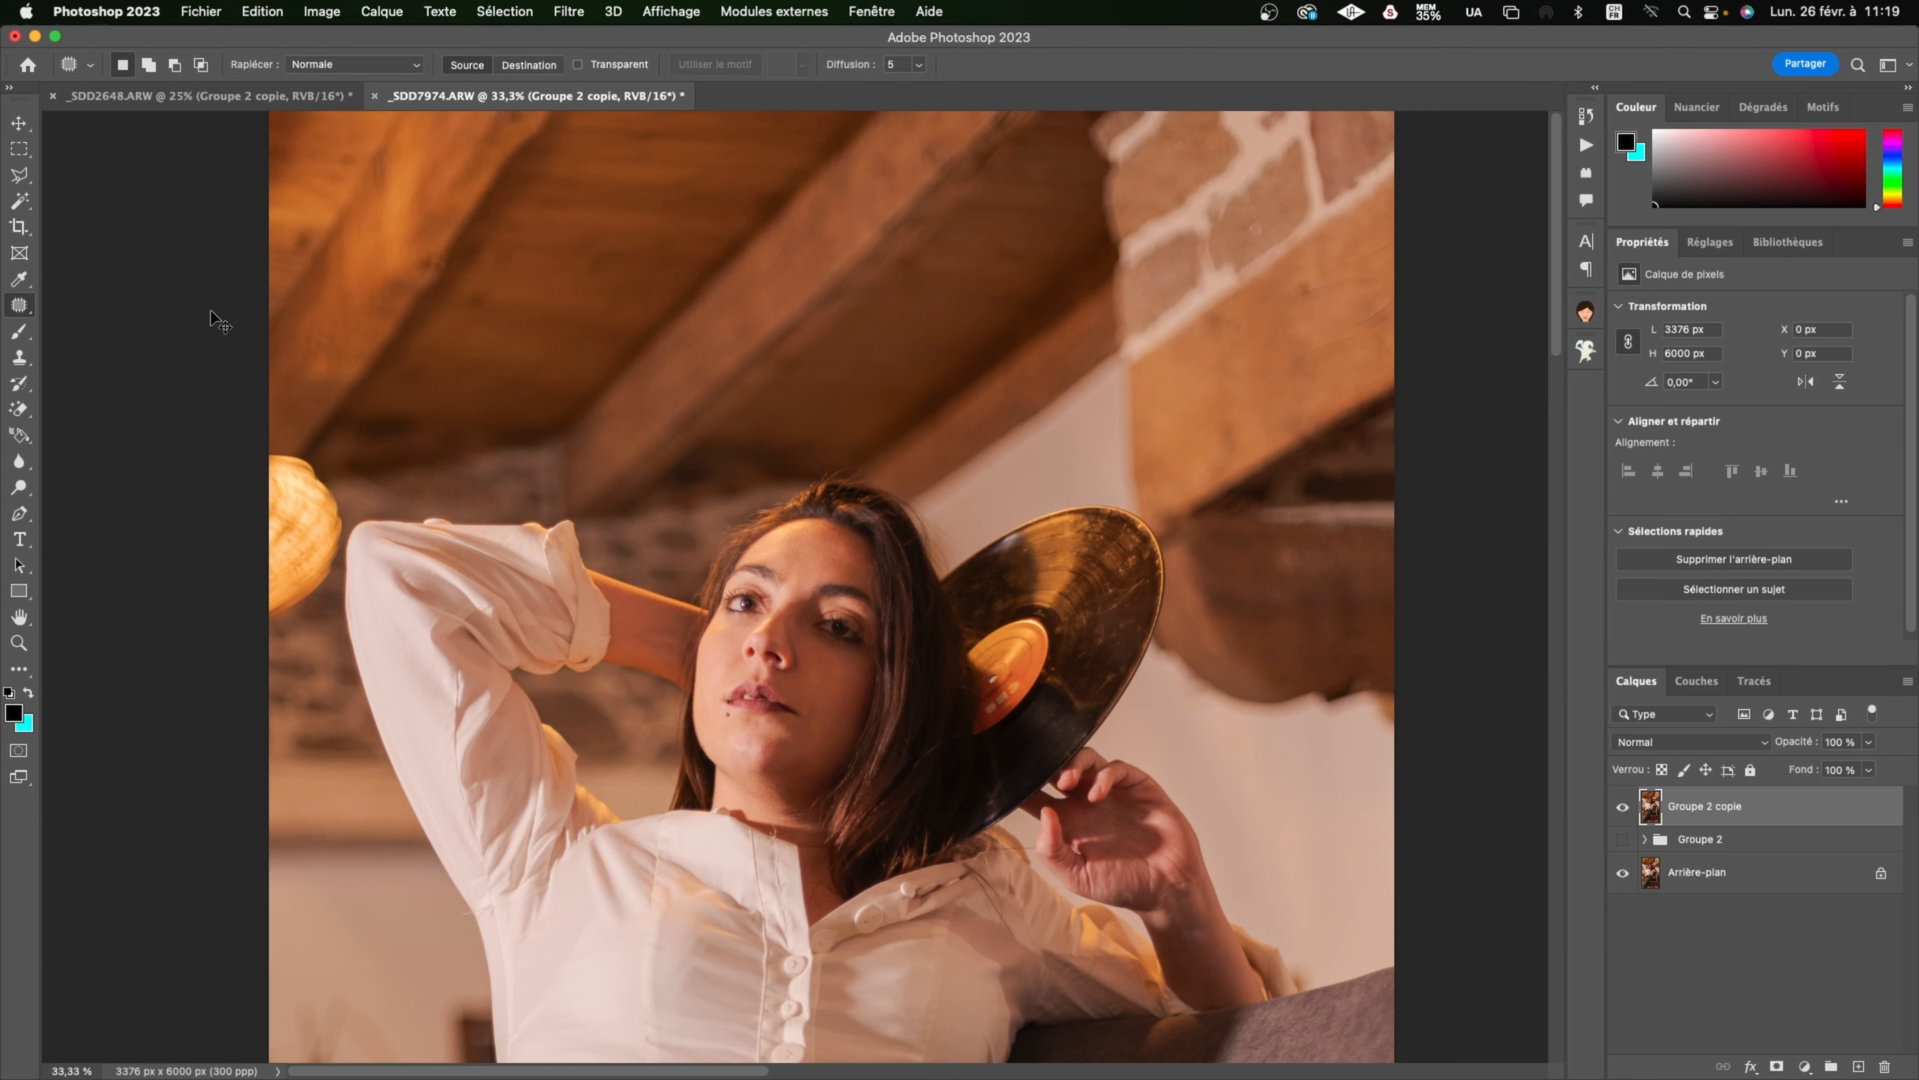
pyautogui.press('super+plus')
pyautogui.press('super+plus')
pyautogui.press('super+plus')
pyautogui.press('super+plus')
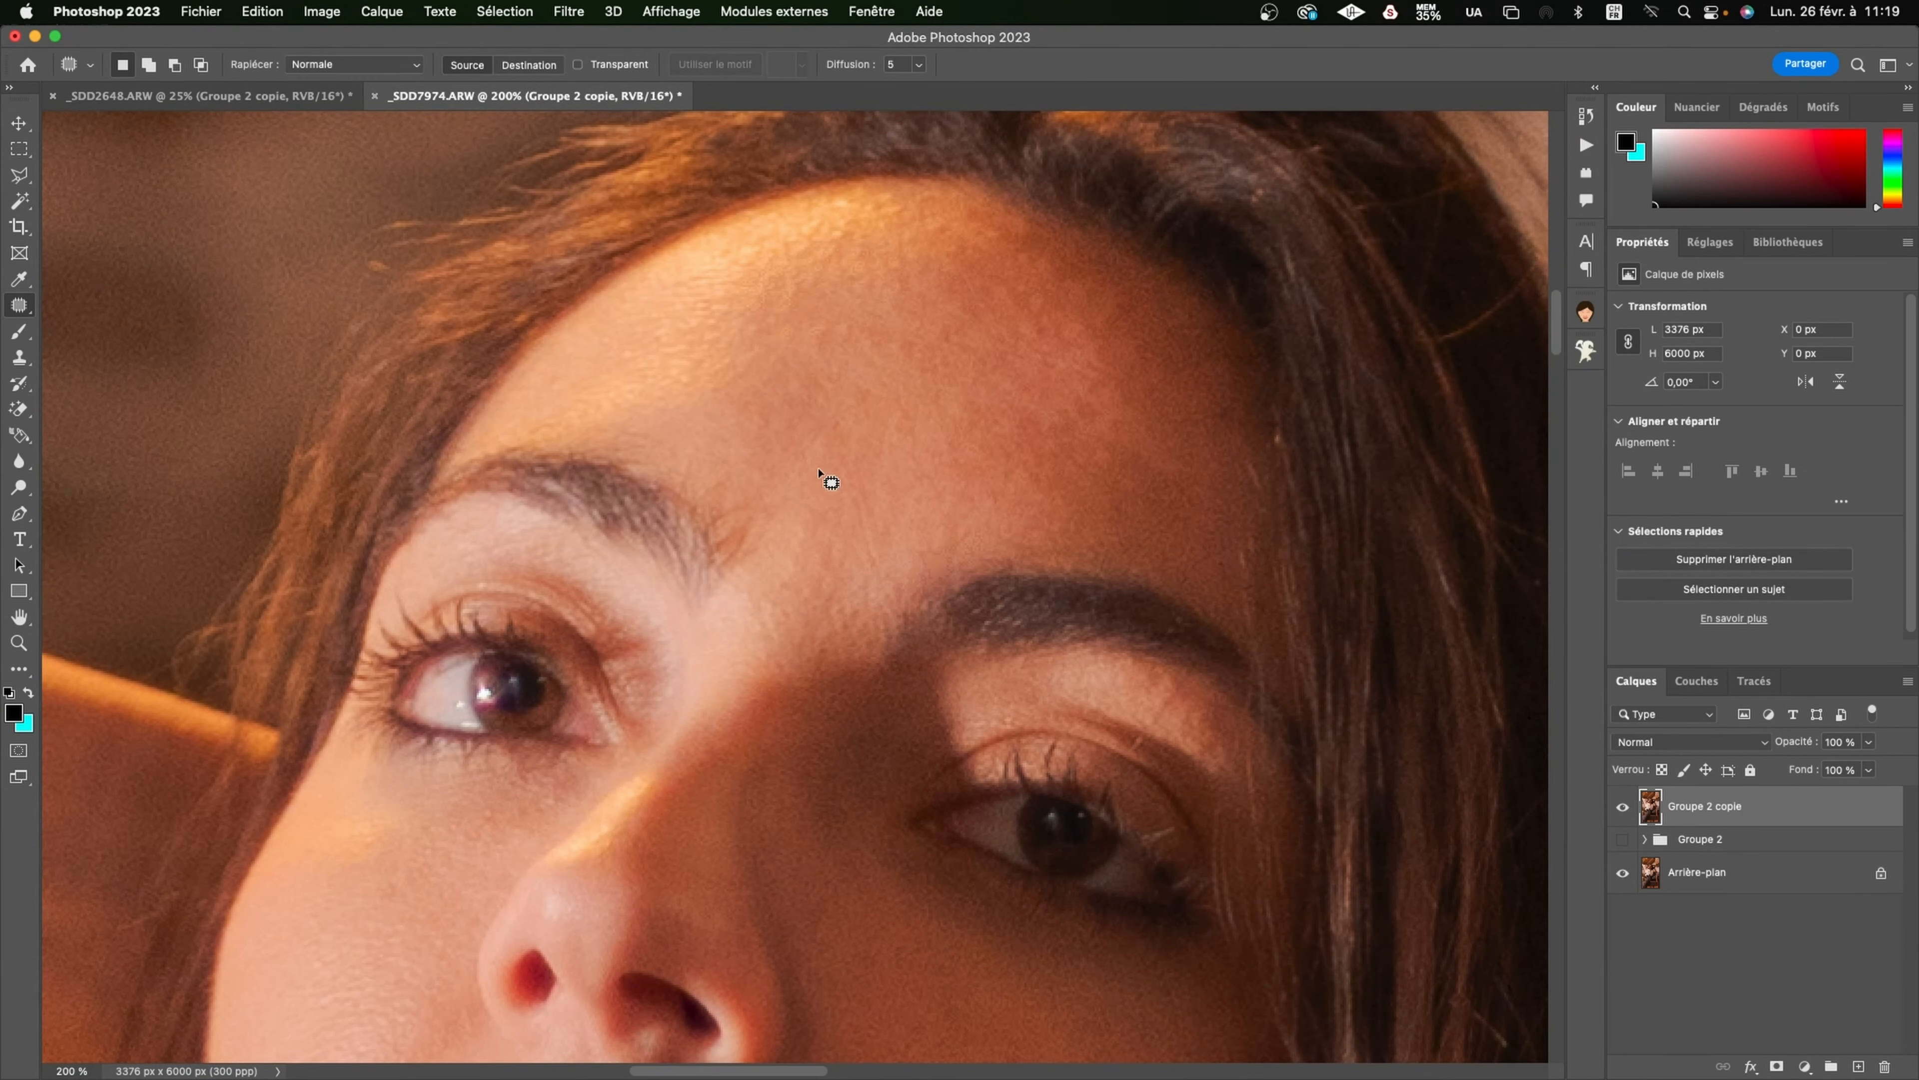
pyautogui.scroll(-10, 856, 581)
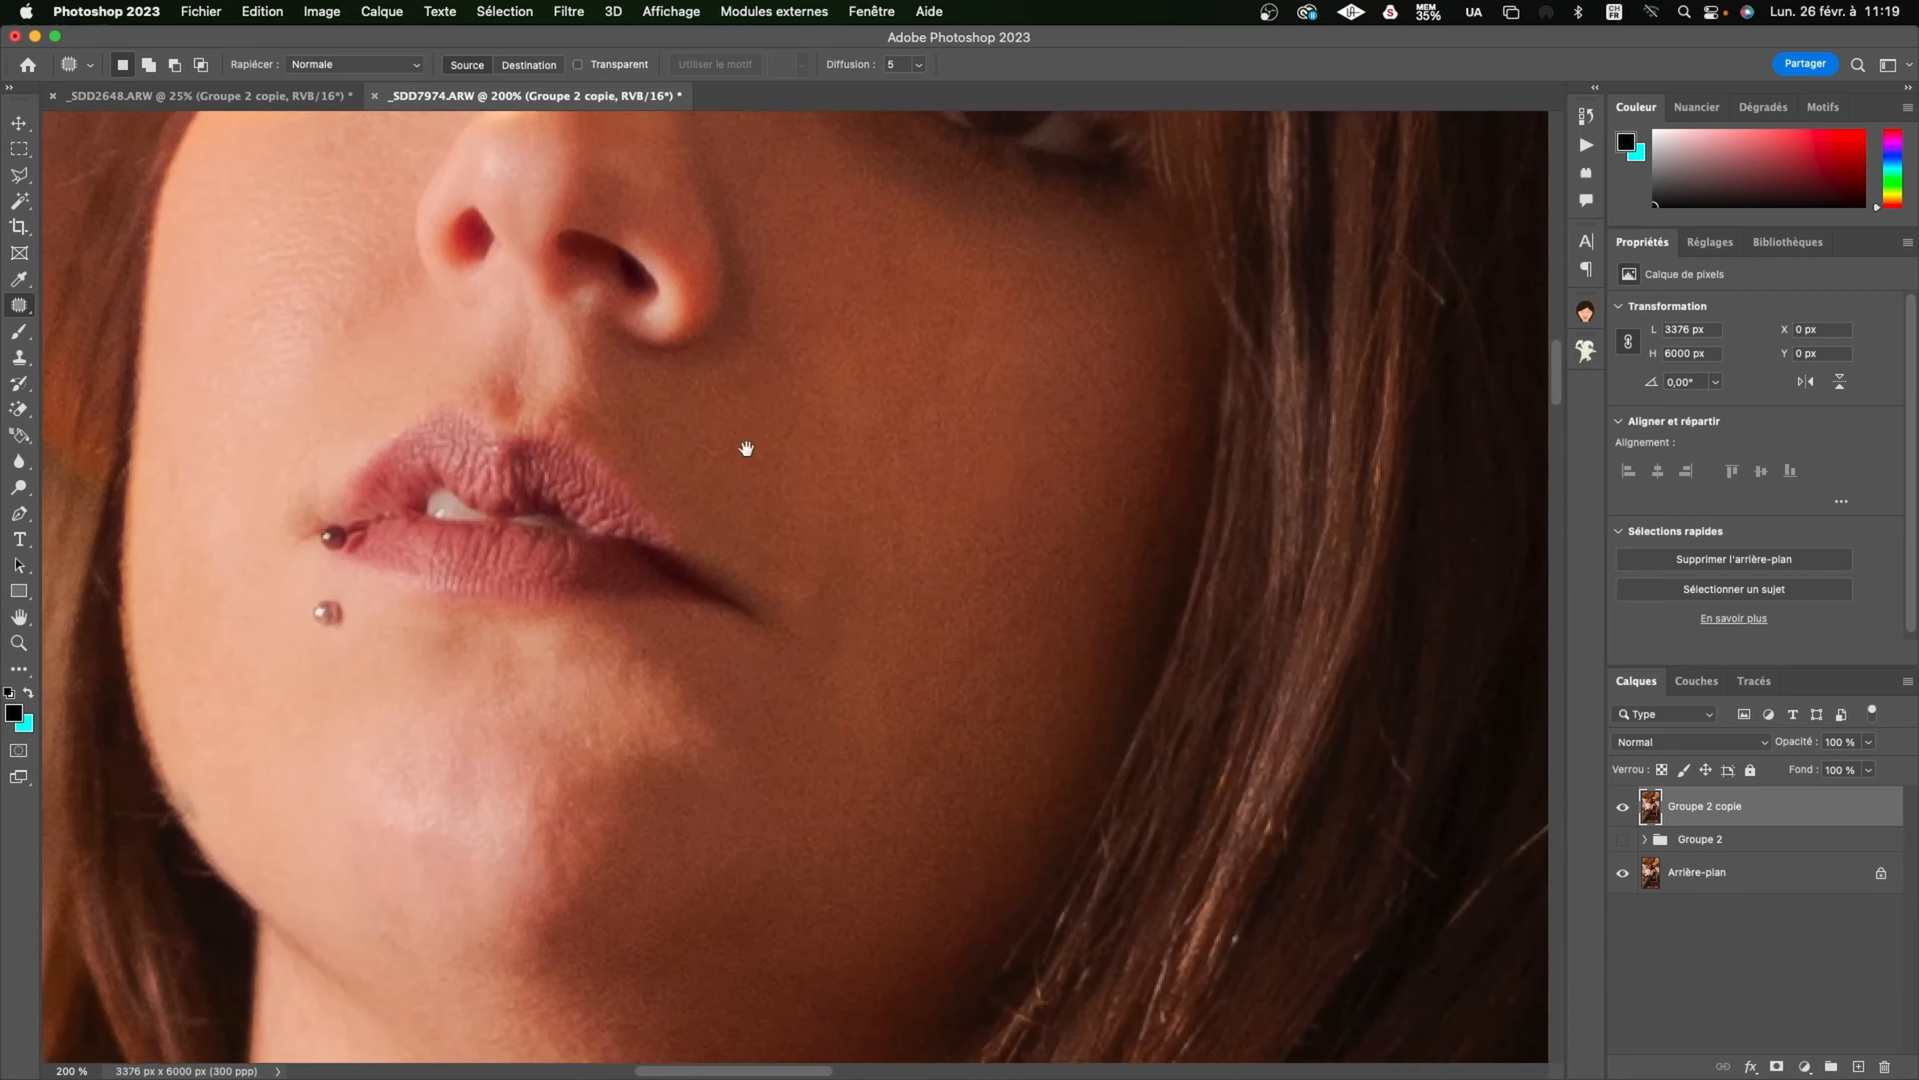
pyautogui.scroll(-5, 878, 587)
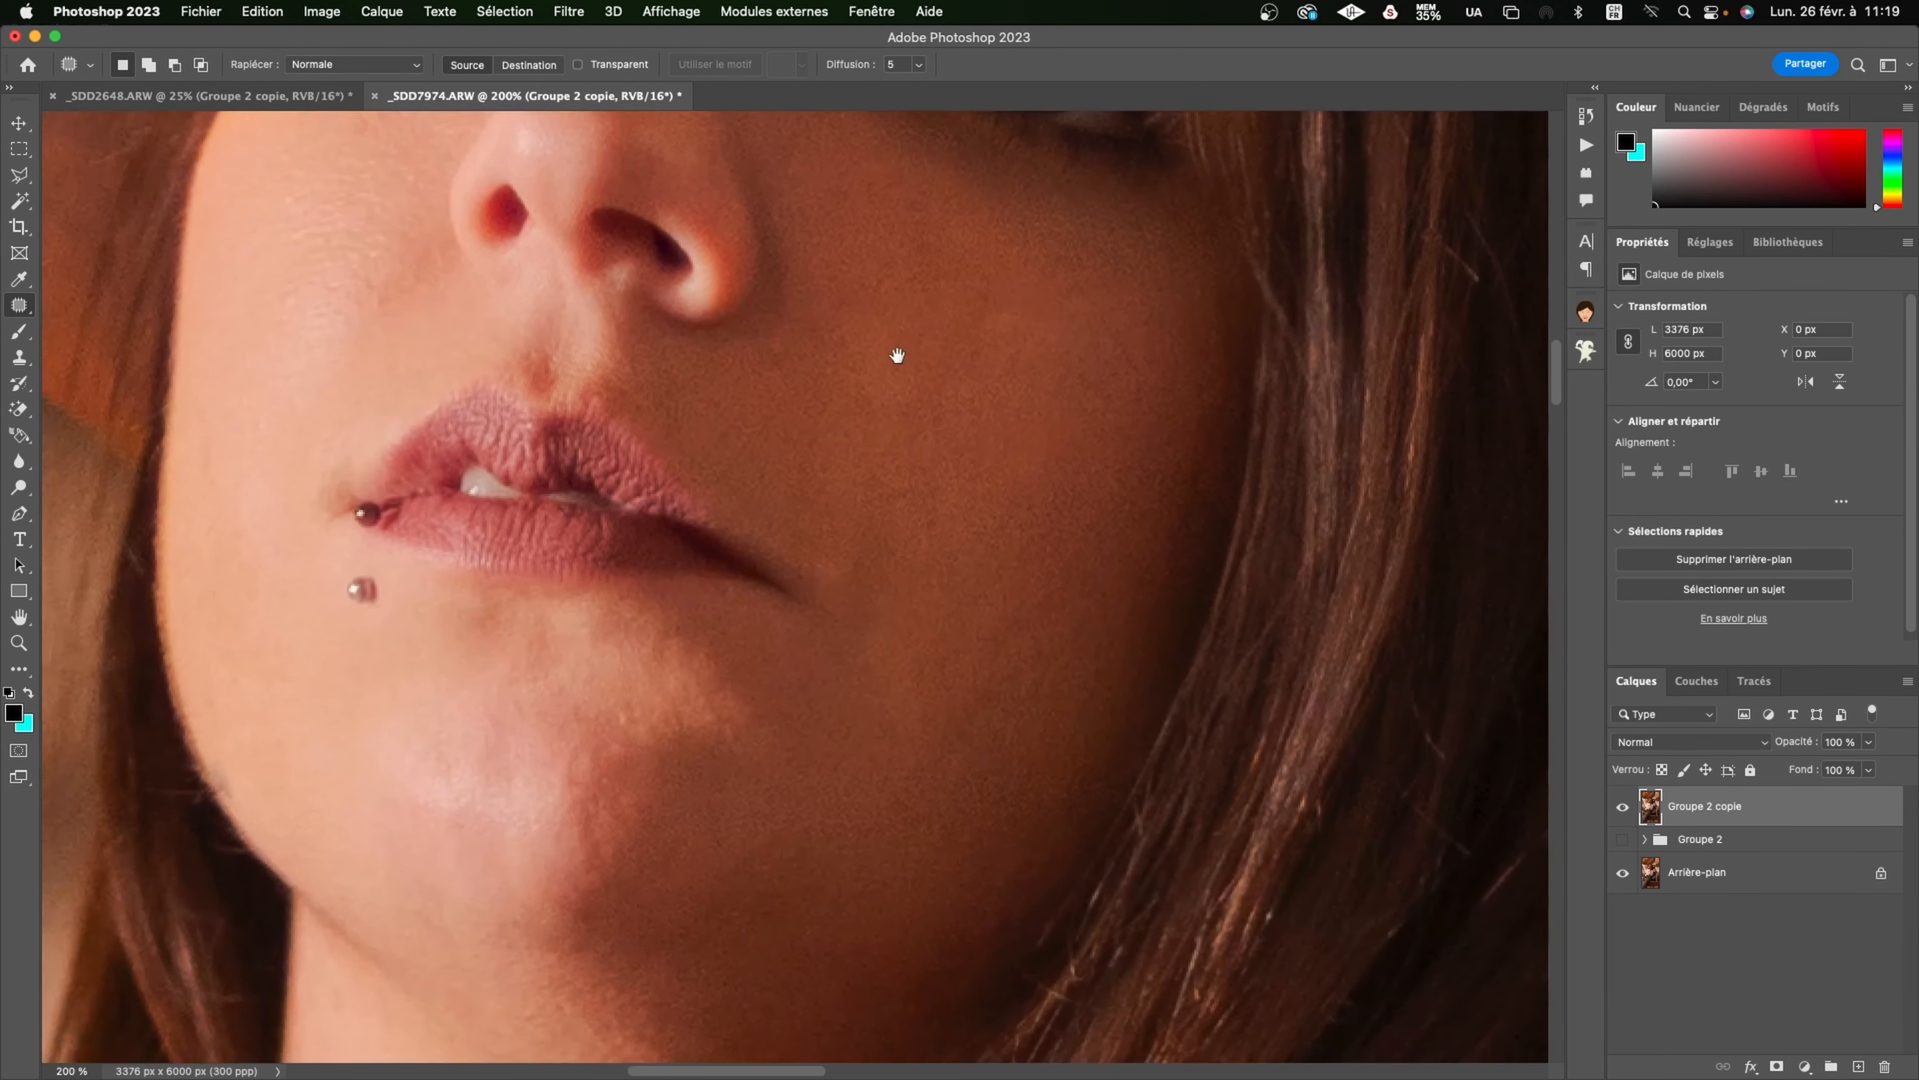
pyautogui.scroll(-5, 916, 488)
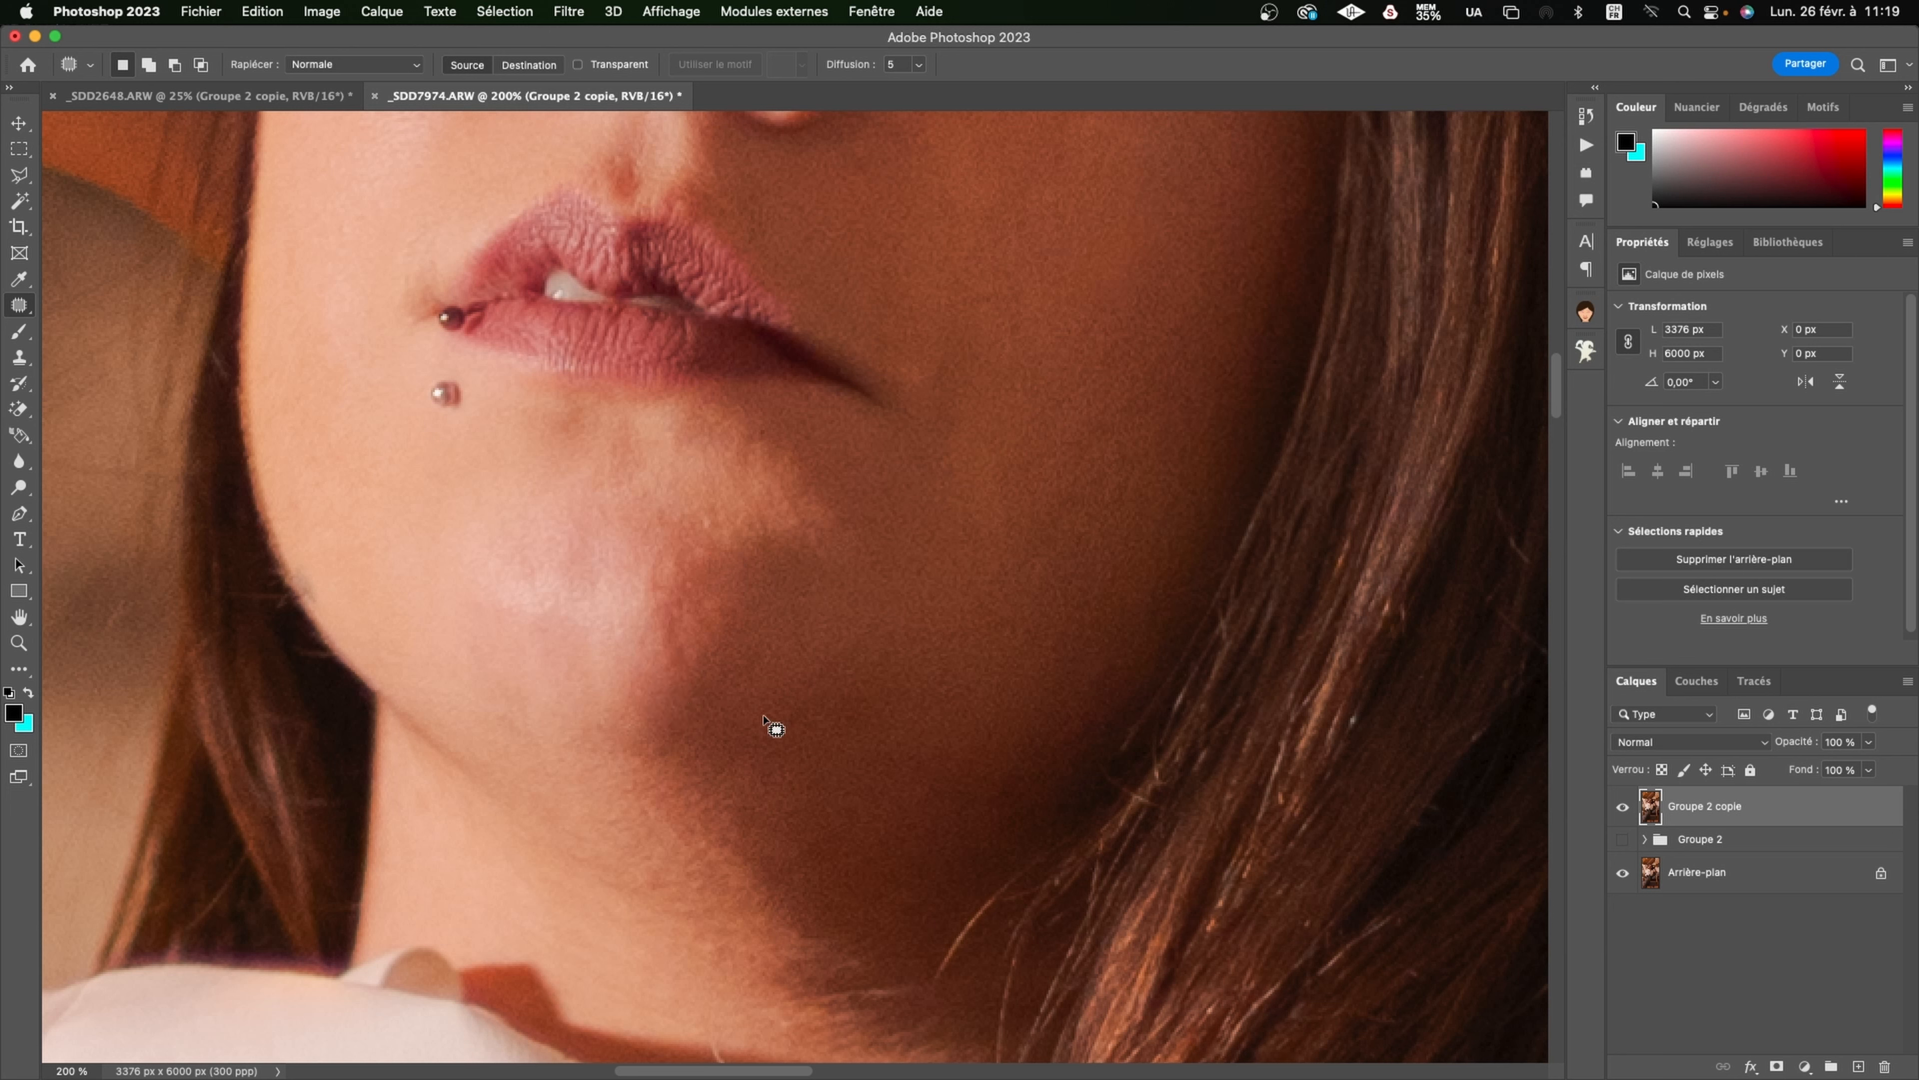
pyautogui.moveTo(1006, 760)
pyautogui.mouseDown()
pyautogui.moveTo(959, 796)
pyautogui.moveTo(1012, 806)
pyautogui.moveTo(1012, 767)
pyautogui.mouseUp()
pyautogui.moveTo(1002, 790)
pyautogui.mouseDown()
pyautogui.moveTo(1092, 670)
pyautogui.moveTo(1070, 760)
pyautogui.moveTo(1123, 656)
pyautogui.moveTo(1125, 587)
pyautogui.mouseUp()
pyautogui.press('super+d')
pyautogui.press('super+d')
# Step: Patch the uneven skin areas on the shaded cheek using nearby clean skin, clearing each selection
pyautogui.moveTo(1087, 653)
pyautogui.mouseDown()
pyautogui.moveTo(1073, 681)
pyautogui.moveTo(1090, 660)
pyautogui.moveTo(1064, 623)
pyautogui.mouseUp()
pyautogui.press('super+d')
pyautogui.moveTo(1107, 560)
pyautogui.mouseDown()
pyautogui.moveTo(1122, 599)
pyautogui.moveTo(1127, 567)
pyautogui.moveTo(1087, 609)
pyautogui.mouseUp()
pyautogui.press('super+d')
pyautogui.moveTo(998, 351); pyautogui.dragTo(1002, 630)
pyautogui.moveTo(875, 261)
pyautogui.mouseDown()
pyautogui.moveTo(855, 303)
pyautogui.moveTo(876, 266)
pyautogui.moveTo(927, 392)
pyautogui.moveTo(947, 630)
pyautogui.mouseUp()
pyautogui.press('super+d')
pyautogui.moveTo(926, 432); pyautogui.dragTo(922, 686)
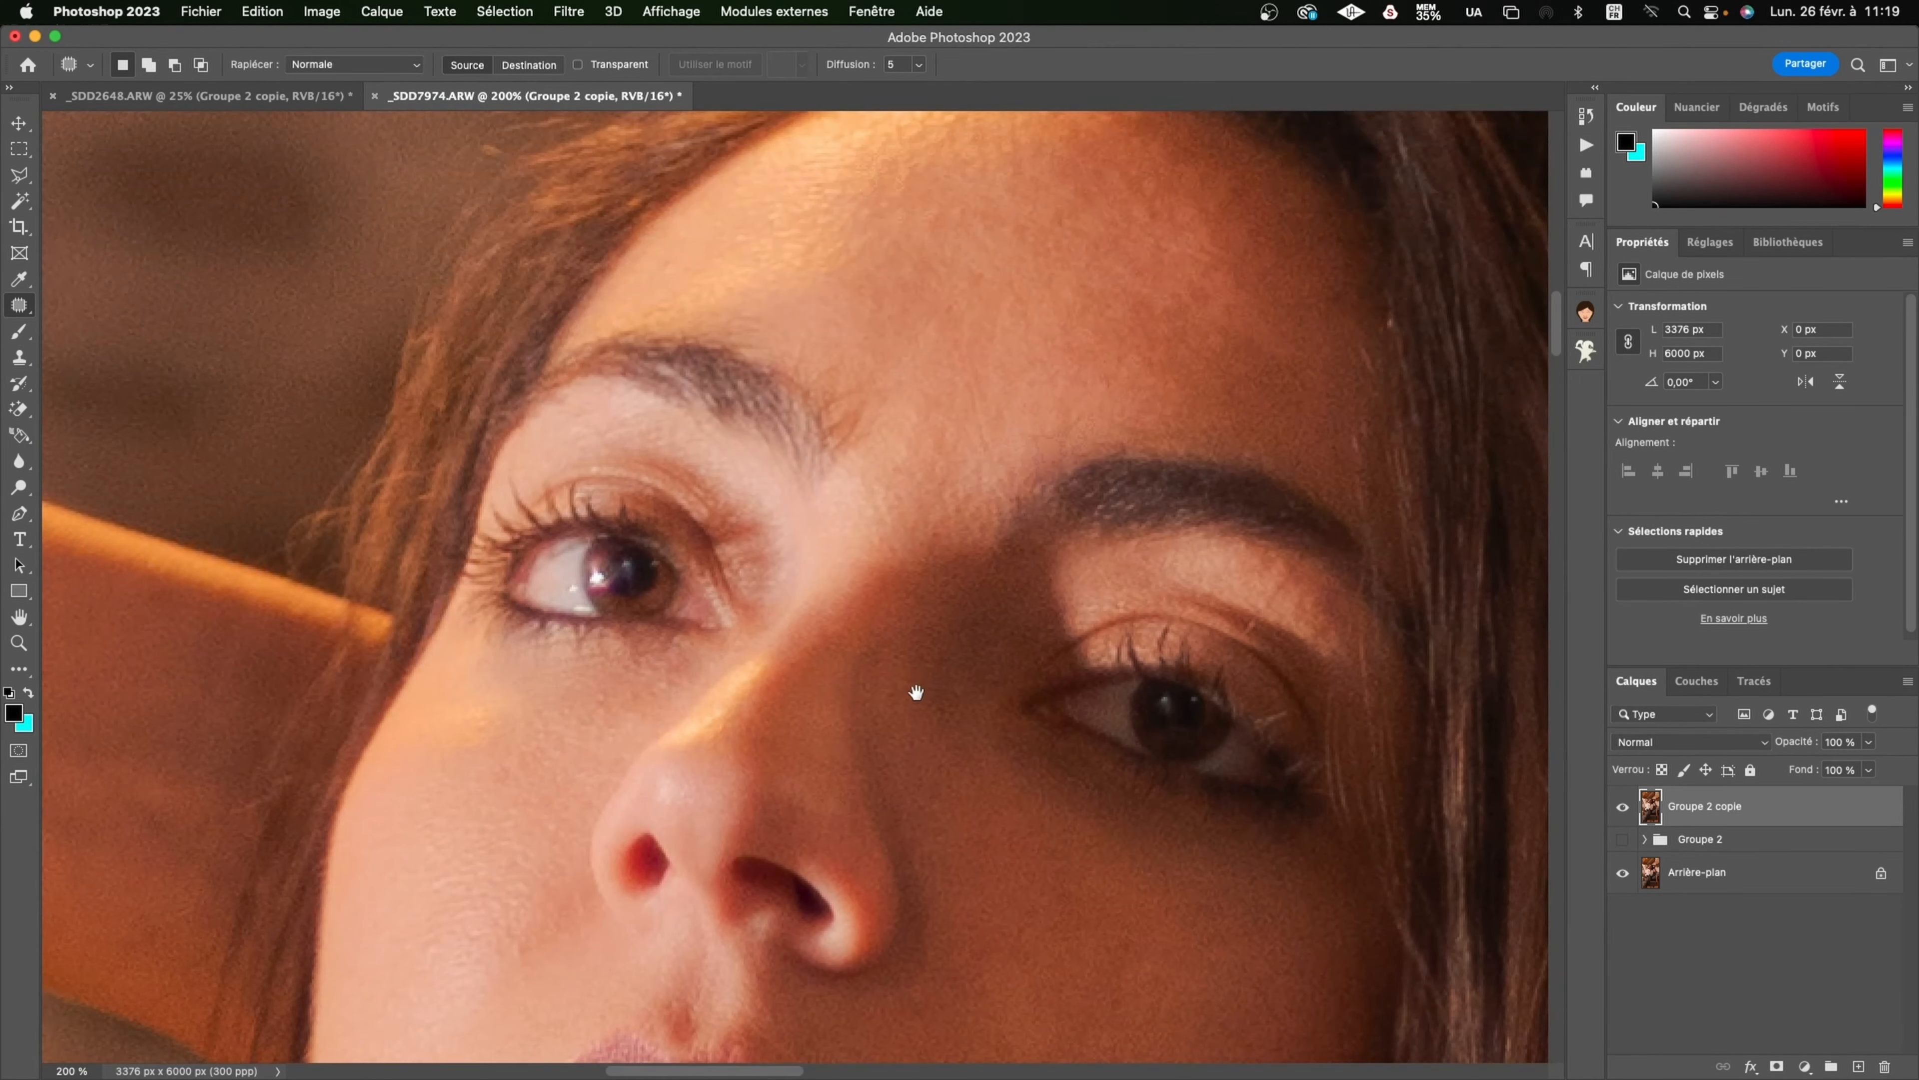
# Step: Patch the uneven skin on the forehead above the eyebrows and clear the selections
pyautogui.moveTo(946, 363)
pyautogui.mouseDown()
pyautogui.moveTo(974, 474)
pyautogui.moveTo(992, 435)
pyautogui.moveTo(945, 457)
pyautogui.mouseUp()
pyautogui.press('super+d')
pyautogui.moveTo(1067, 401)
pyautogui.mouseDown()
pyautogui.moveTo(1018, 435)
pyautogui.moveTo(1085, 419)
pyautogui.moveTo(984, 465)
pyautogui.moveTo(1070, 436)
pyautogui.moveTo(1029, 412)
pyautogui.mouseUp()
pyautogui.press('super+d')
pyautogui.press('super+d')
# Step: Check the retouched _SDD2648.ARW portrait and return to the _SDD7974.ARW document
pyautogui.hotkey('ctrl', 'Tab')
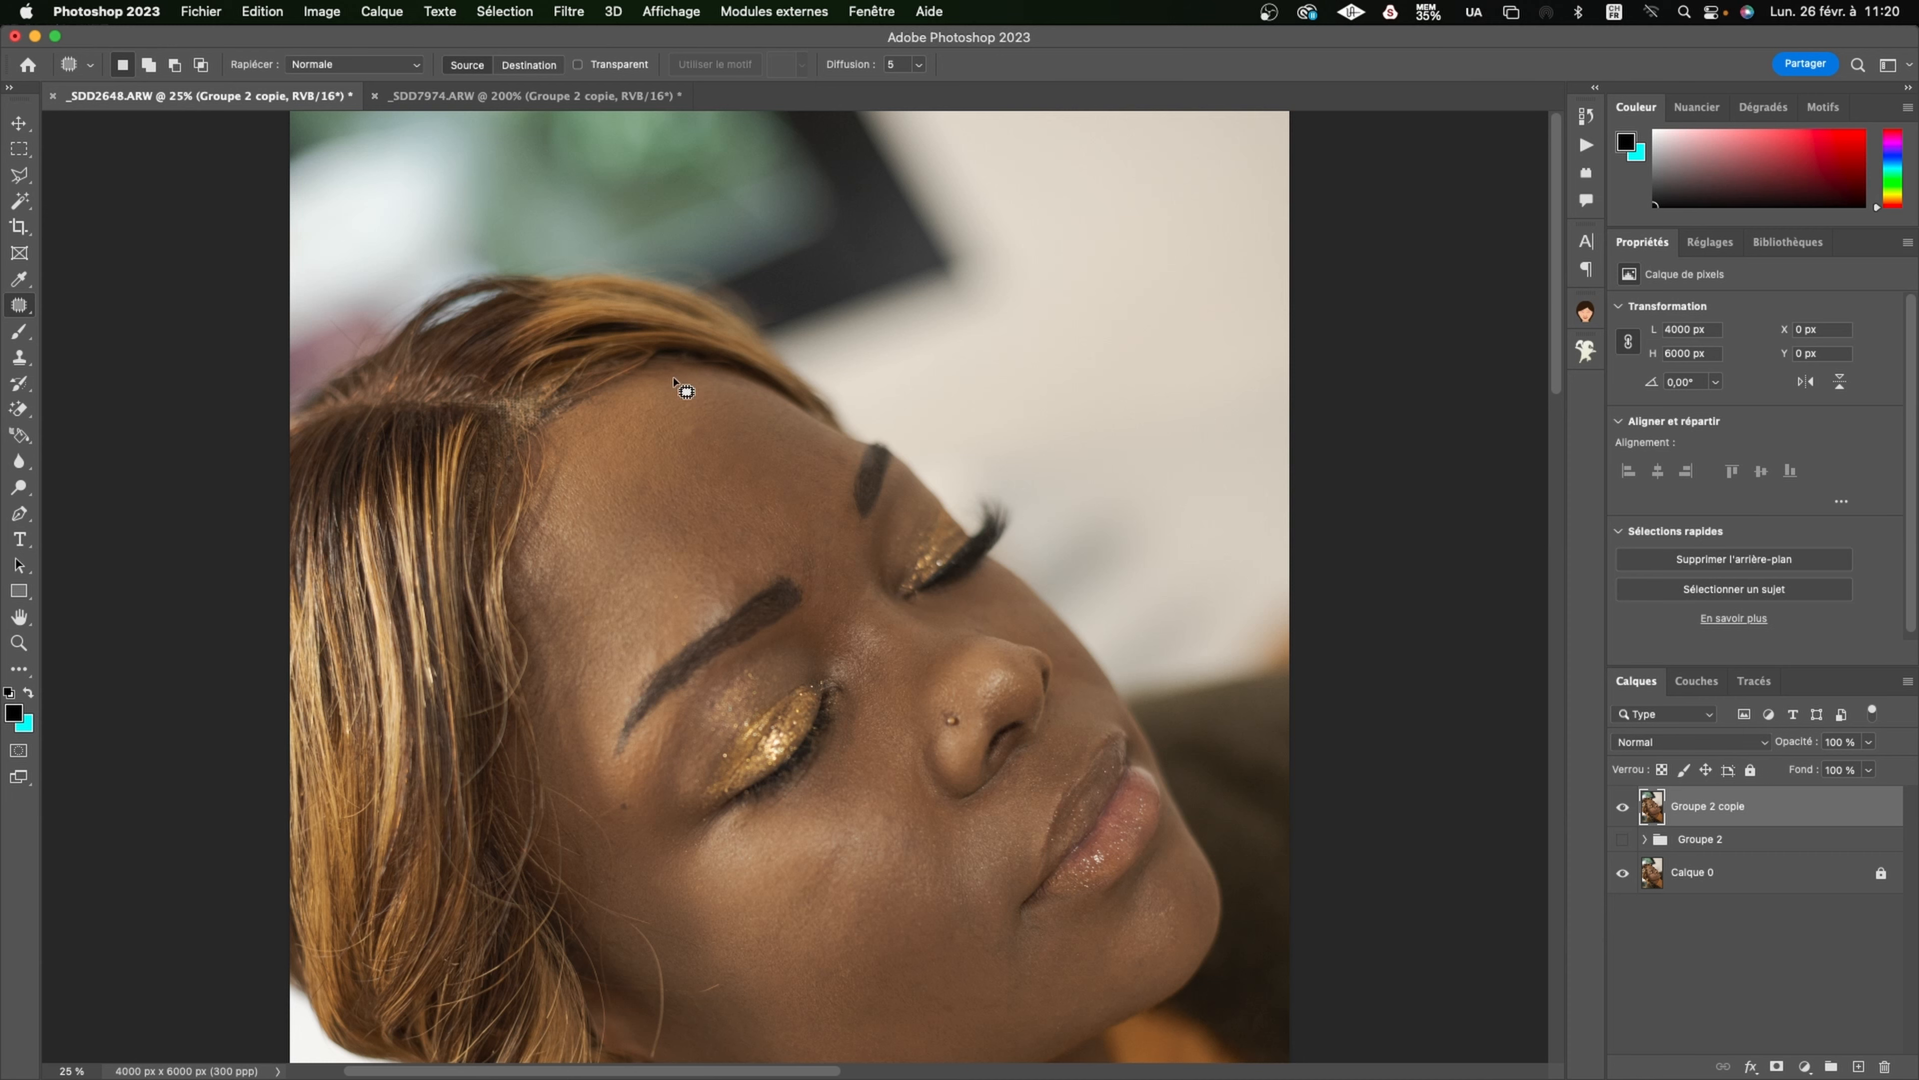
pyautogui.click(583, 91)
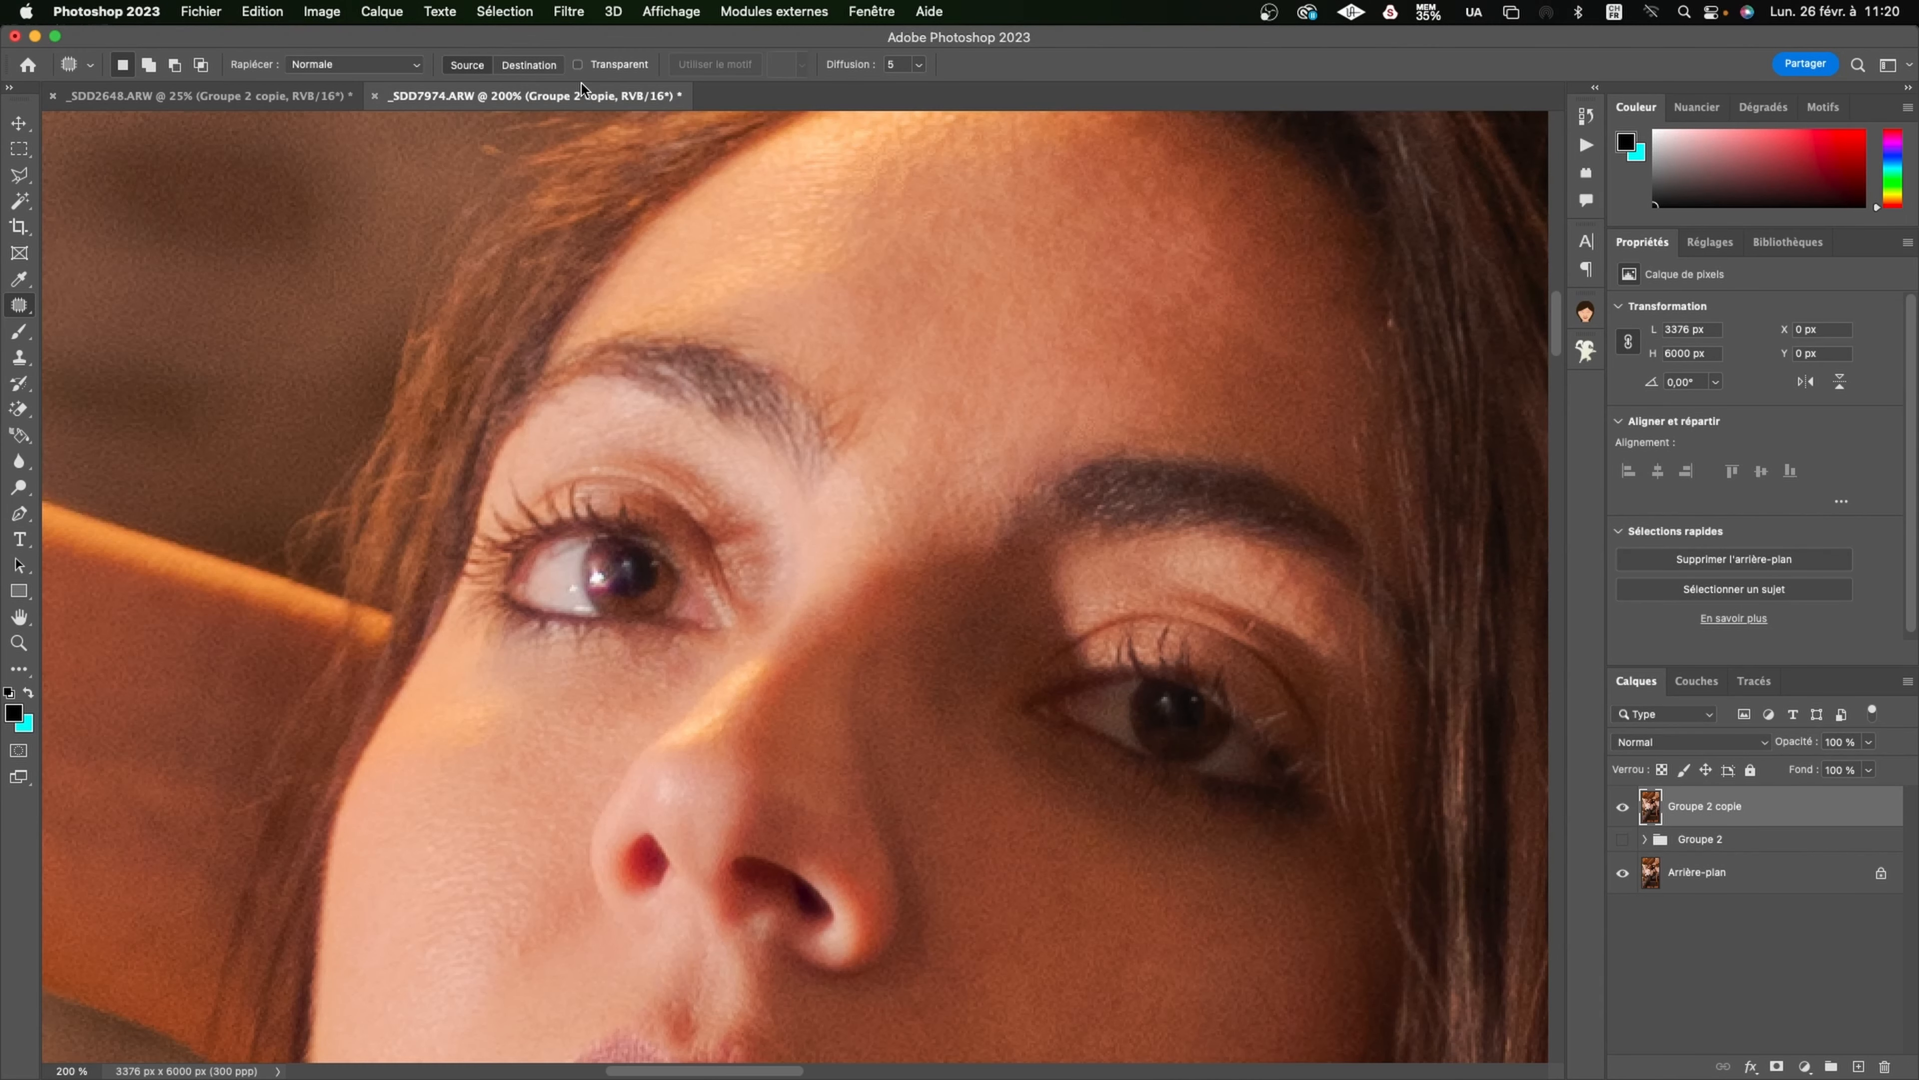